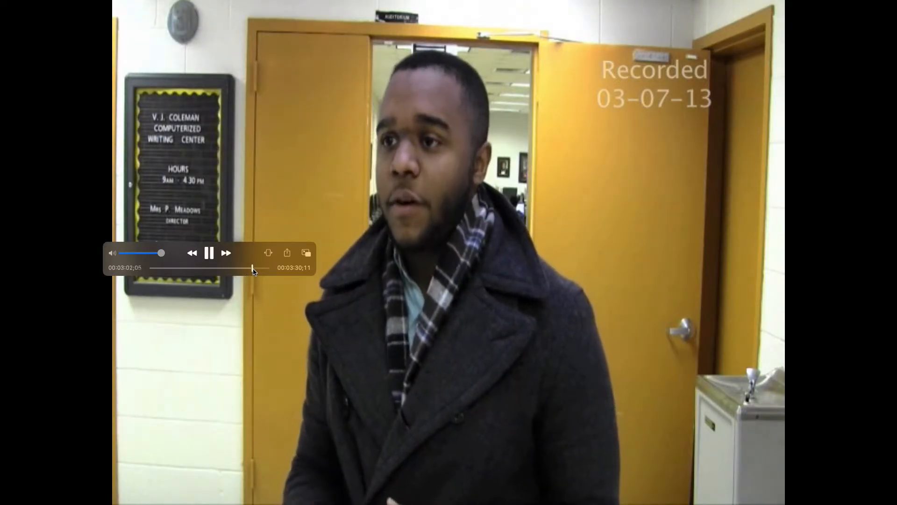
Skip ahead through the sample newscast, pause on the end credits, and close the video
left_click_drag(253, 269, 254, 269)
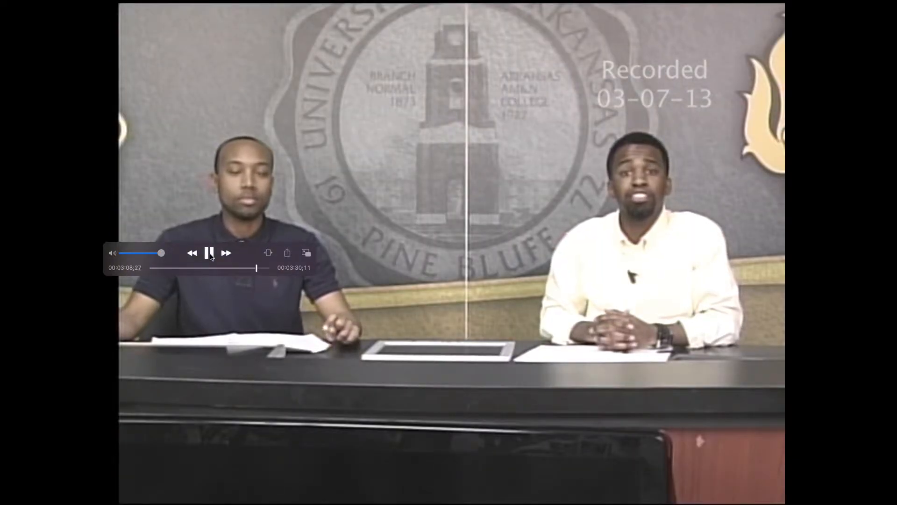
left_click(209, 254)
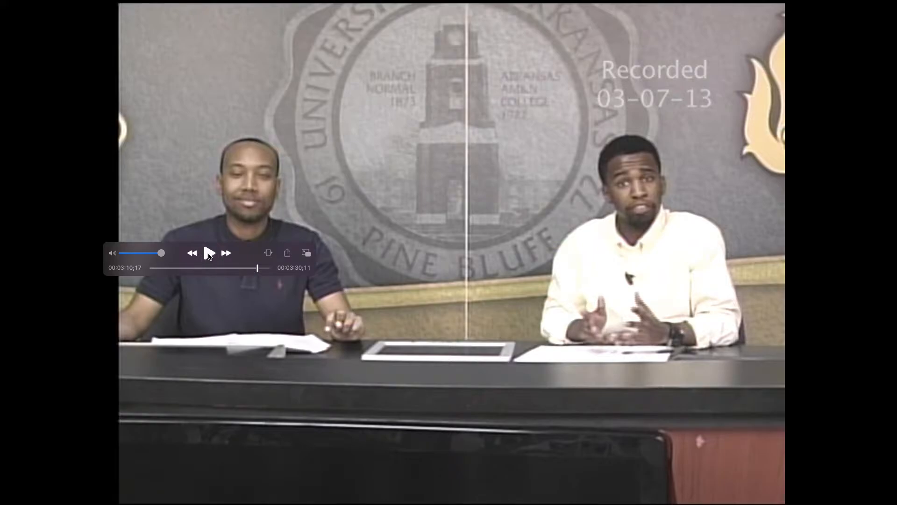
left_click(209, 253)
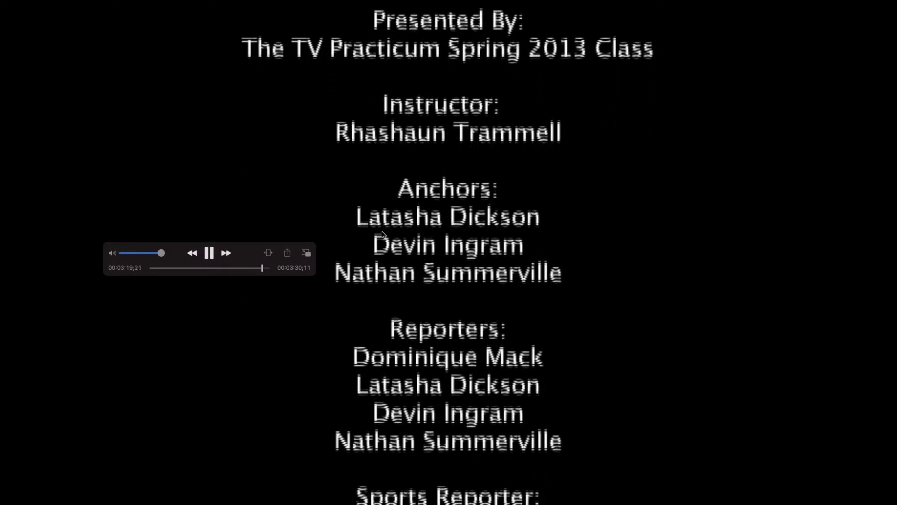
key("space")
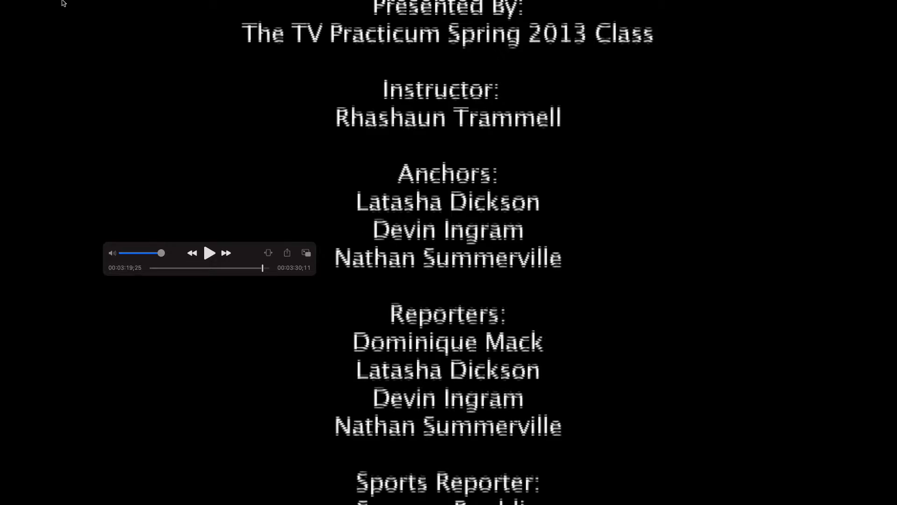
mouse_move(33, 3)
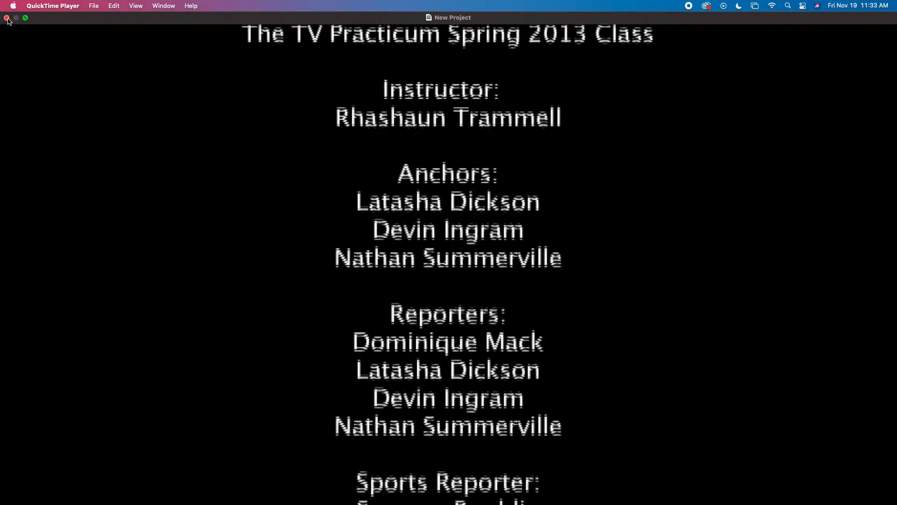
left_click(7, 19)
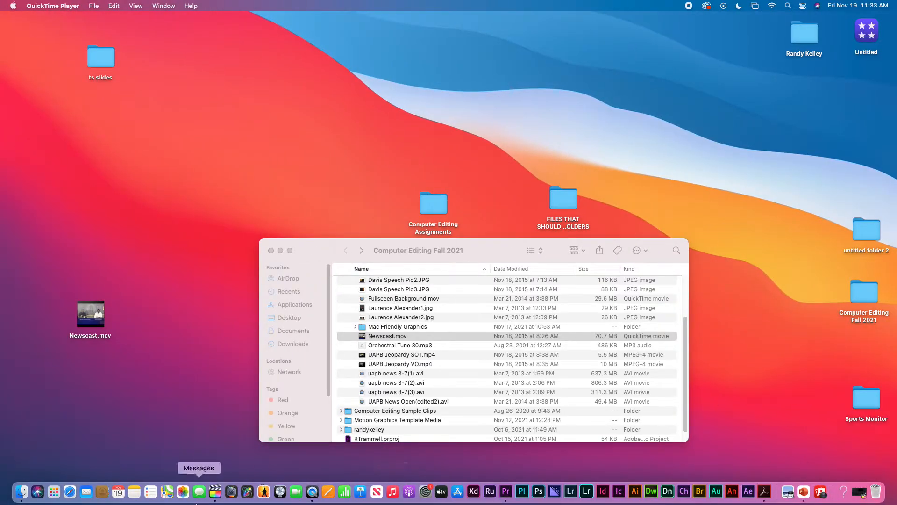
Launch Final Cut Pro from the Dock to open the Newscast Lesson1 project
left_click(215, 492)
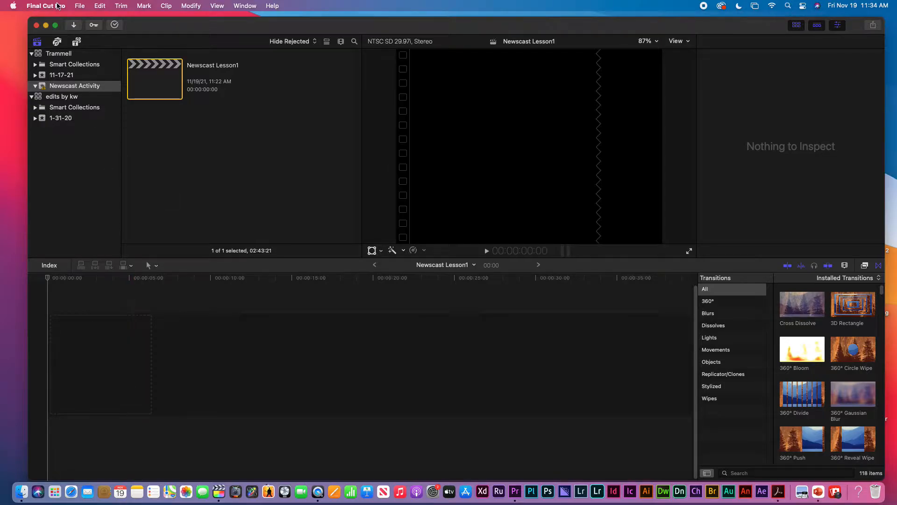
left_click(81, 7)
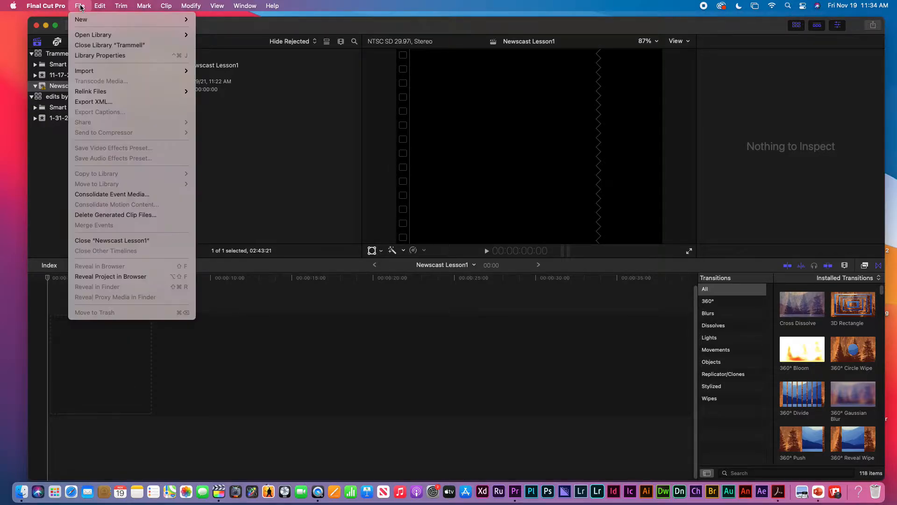
mouse_move(95, 73)
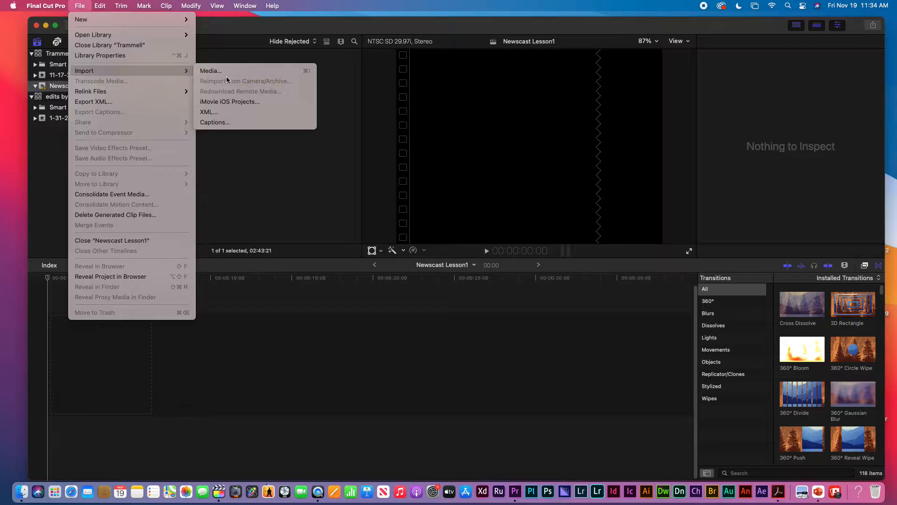
left_click(211, 71)
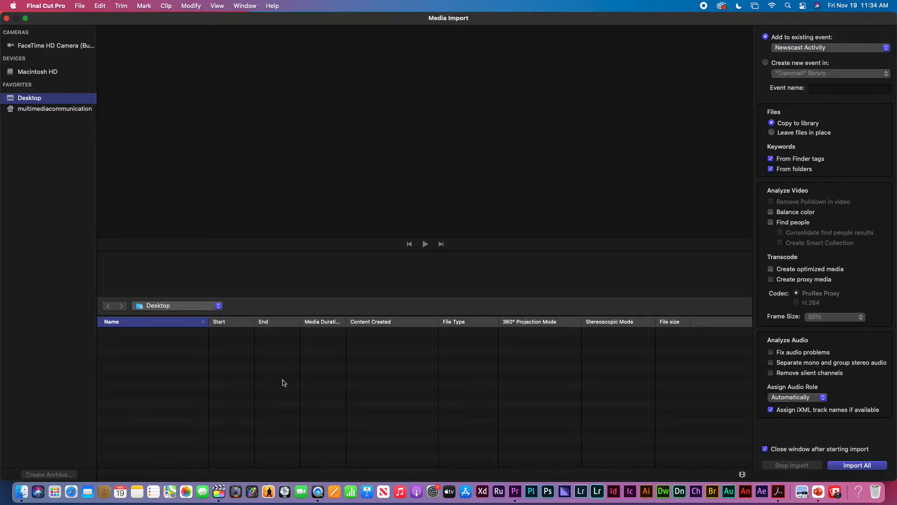
left_click(22, 492)
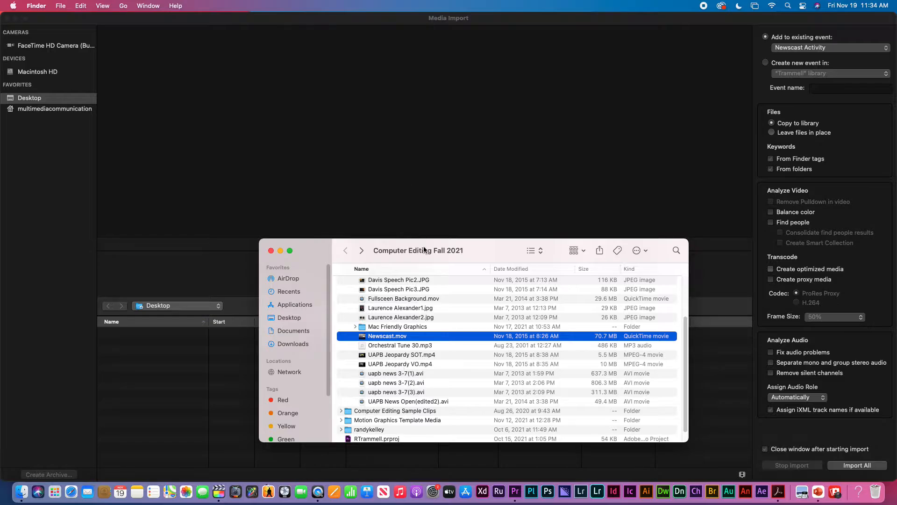
left_click_drag(423, 249, 492, 174)
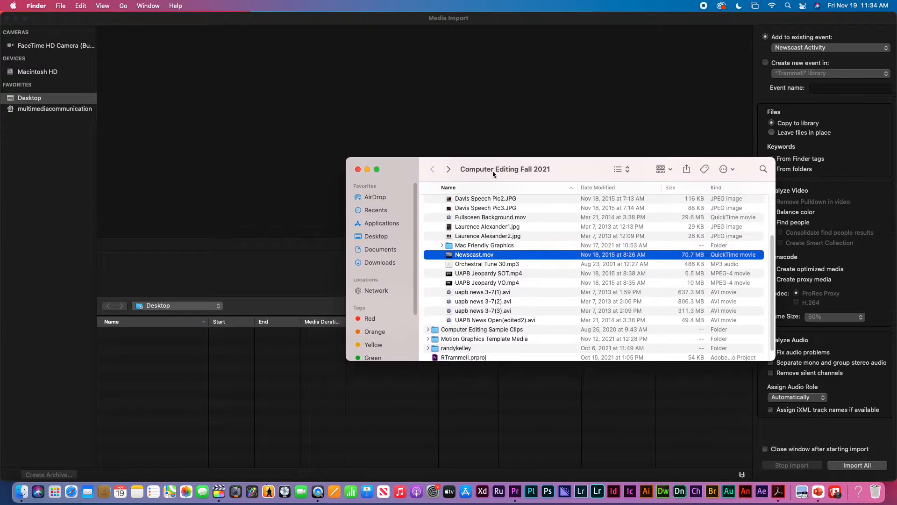
left_click(200, 307)
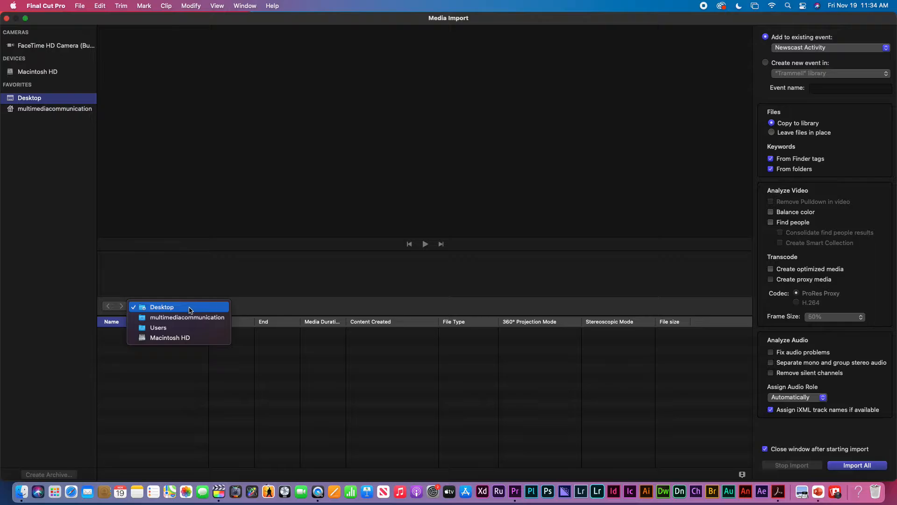
left_click(21, 492)
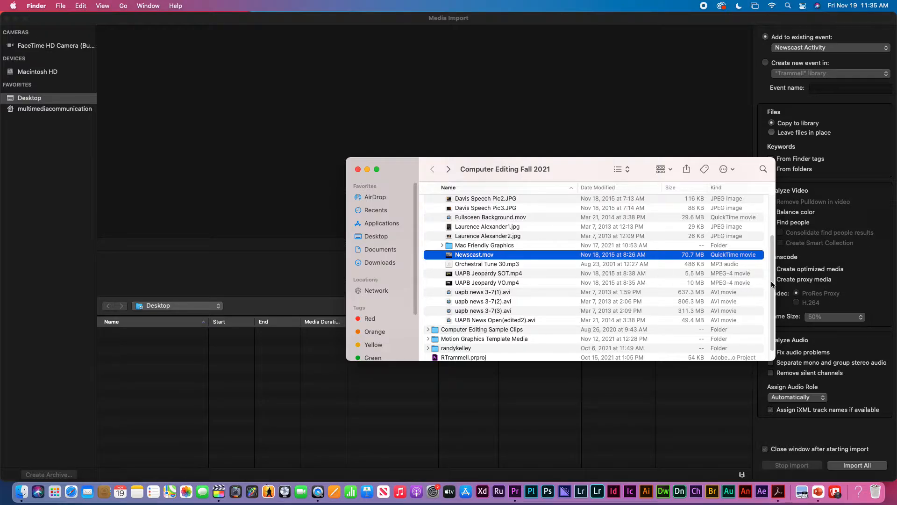
scroll(771, 283, "up", 5)
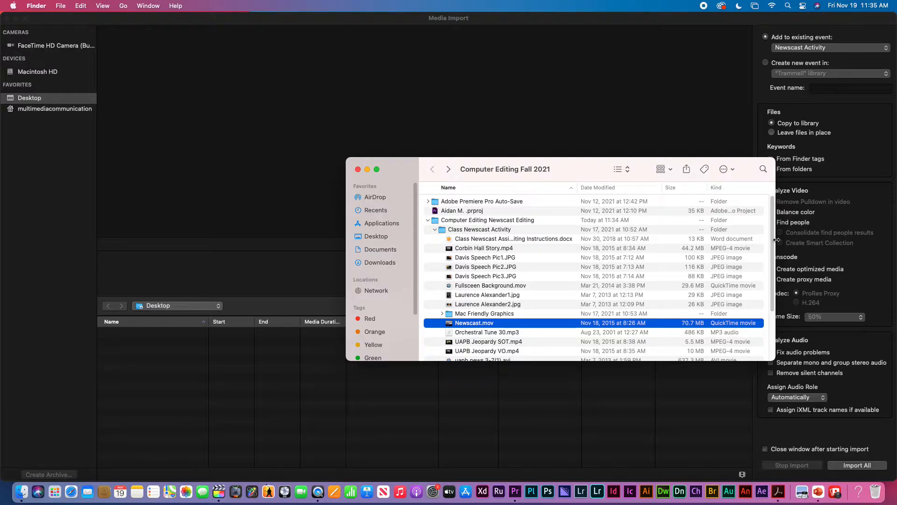
left_click_drag(773, 241, 729, 294)
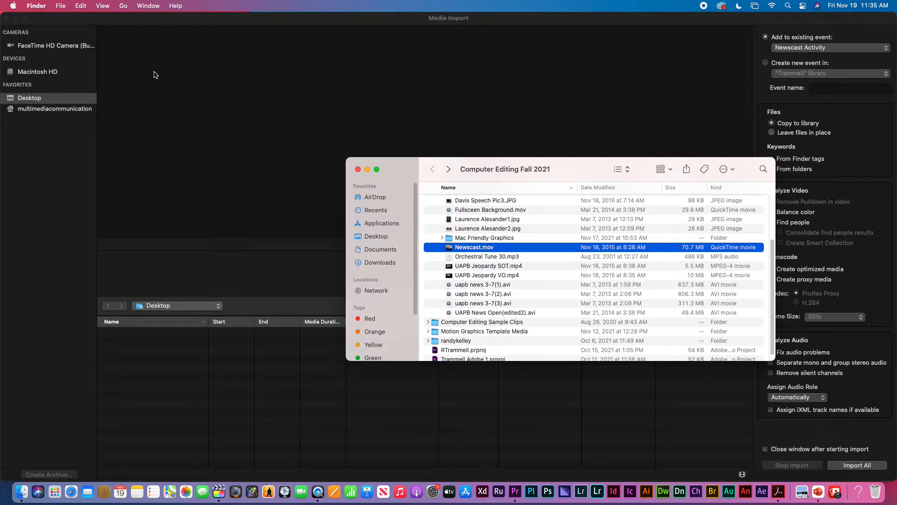
left_click(41, 16)
mouse_move(27, 24)
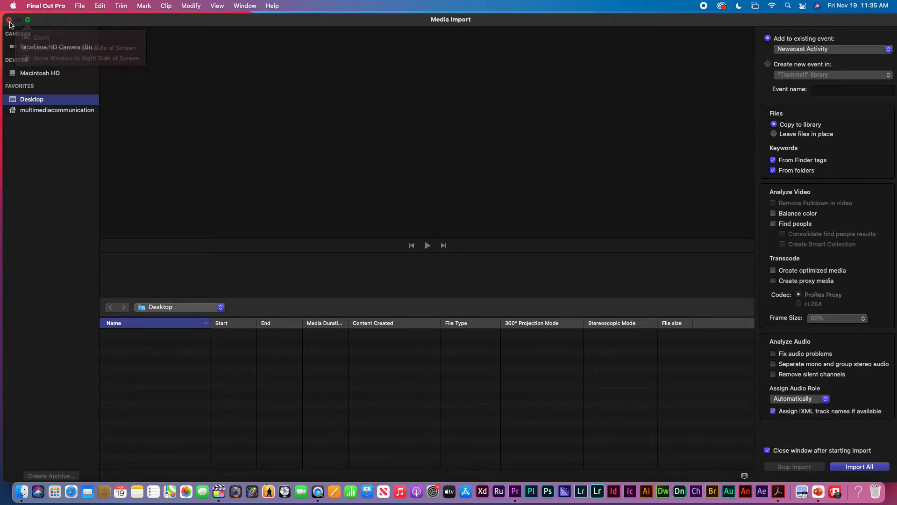
left_click(9, 19)
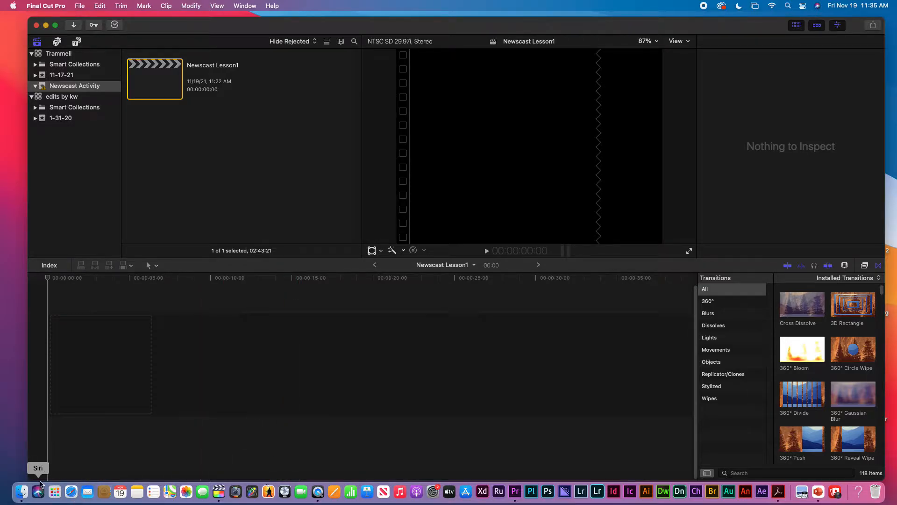
left_click(21, 492)
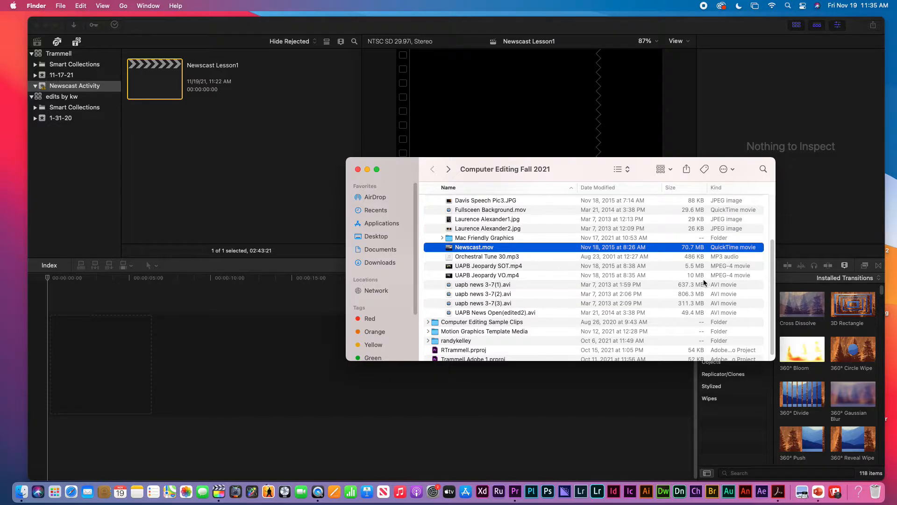
scroll(468, 261, "up", 5)
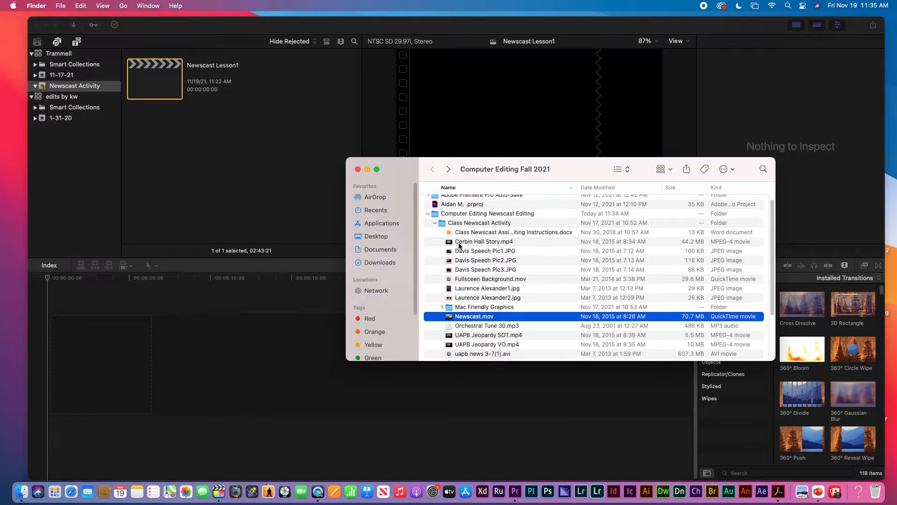
left_click(458, 281)
left_click(458, 243)
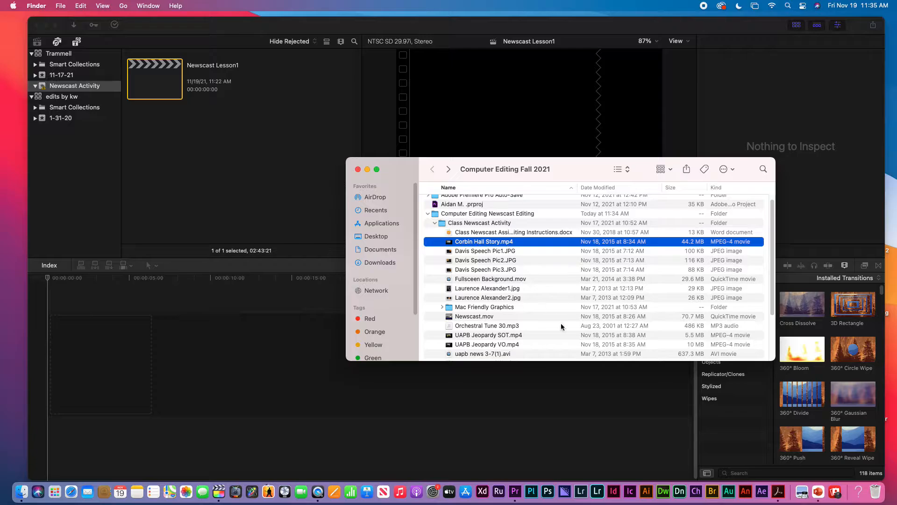
scroll(465, 316, "down", 5)
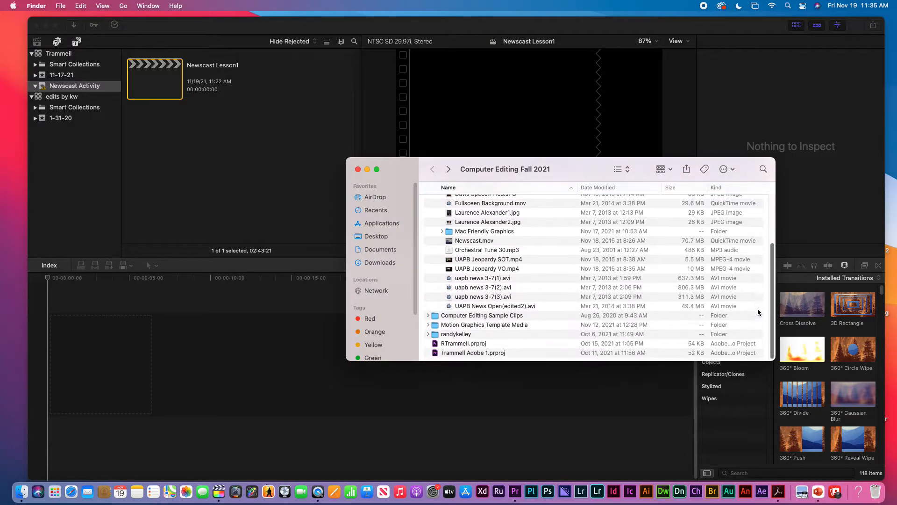
left_click_drag(450, 304, 189, 178)
left_click(190, 177)
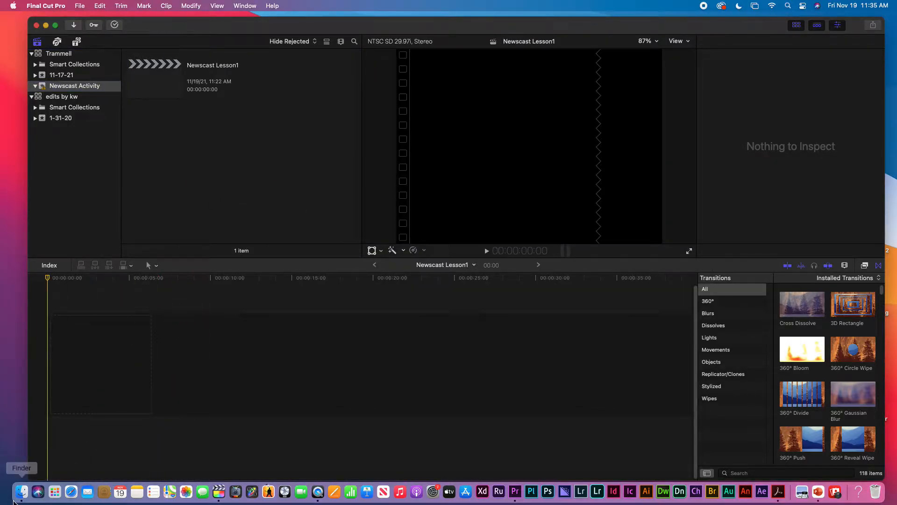
left_click(24, 494)
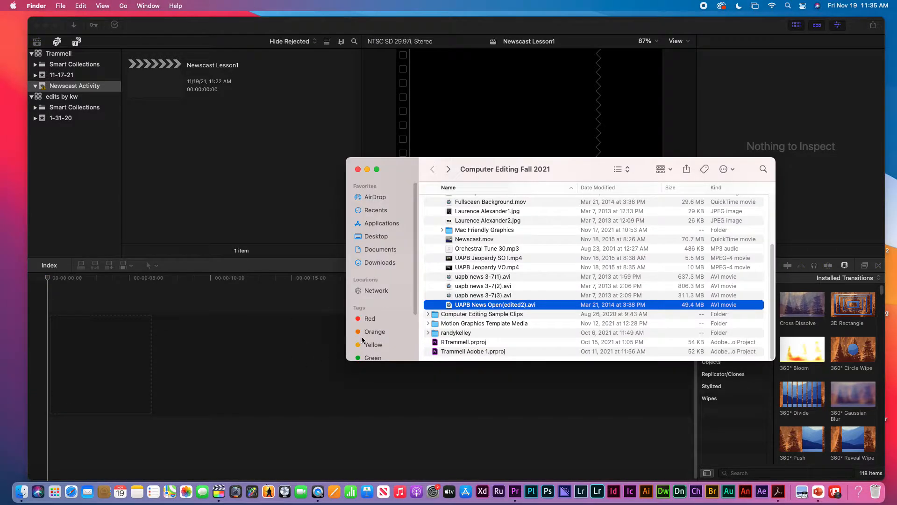
left_click_drag(451, 306, 191, 176)
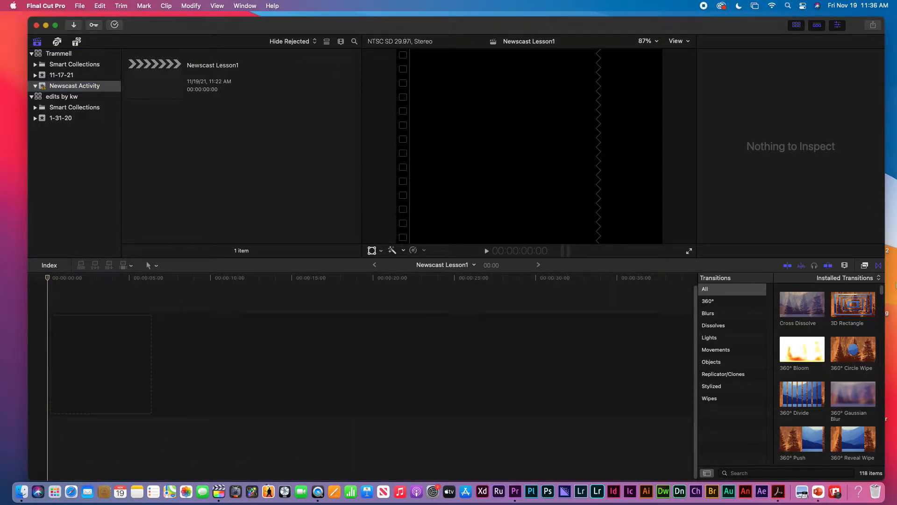
Narrow Final Cut Pro and drag UAPB News Open(edited2).avi from the course folder to the timeline start
left_click_drag(885, 206, 671, 208)
left_click(747, 175)
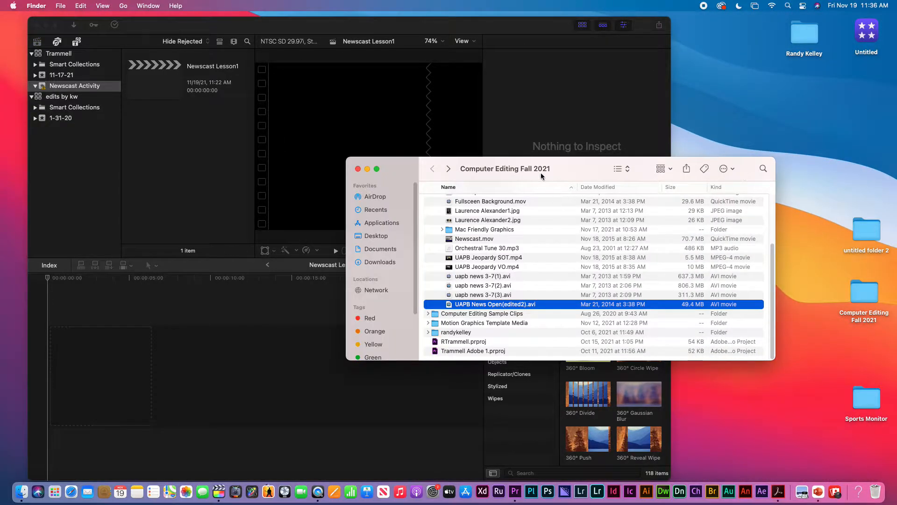
left_click_drag(540, 173, 662, 164)
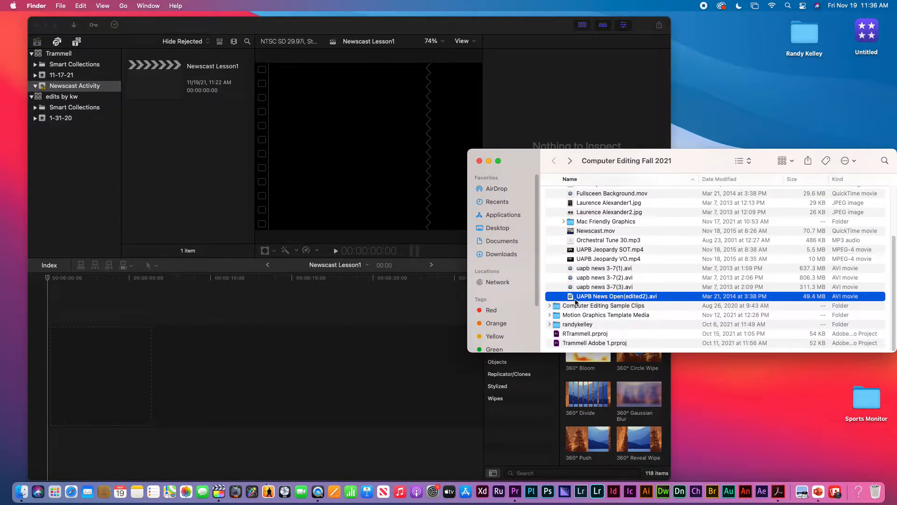
left_click_drag(572, 298, 150, 376)
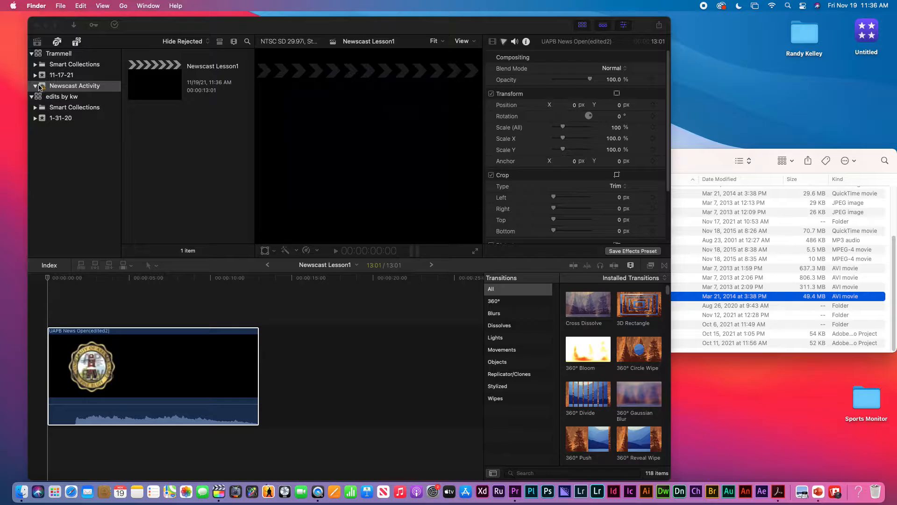
Import uapb news 3-7(1).avi into Final Cut Pro and widen the app window again
left_click(711, 163)
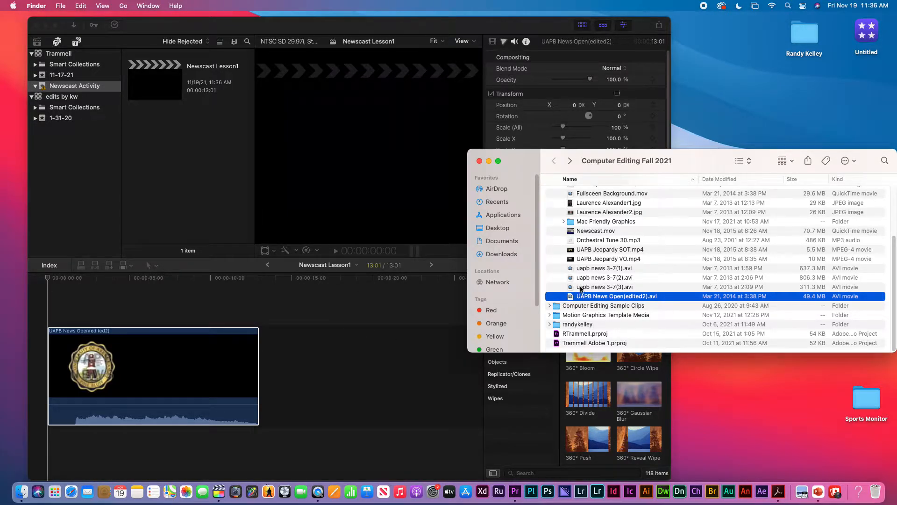
left_click(576, 271)
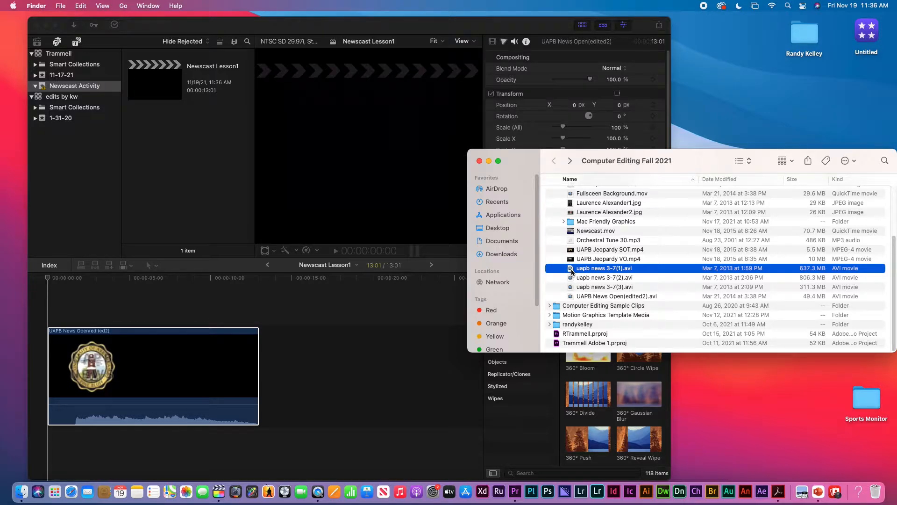
left_click_drag(565, 271, 173, 184)
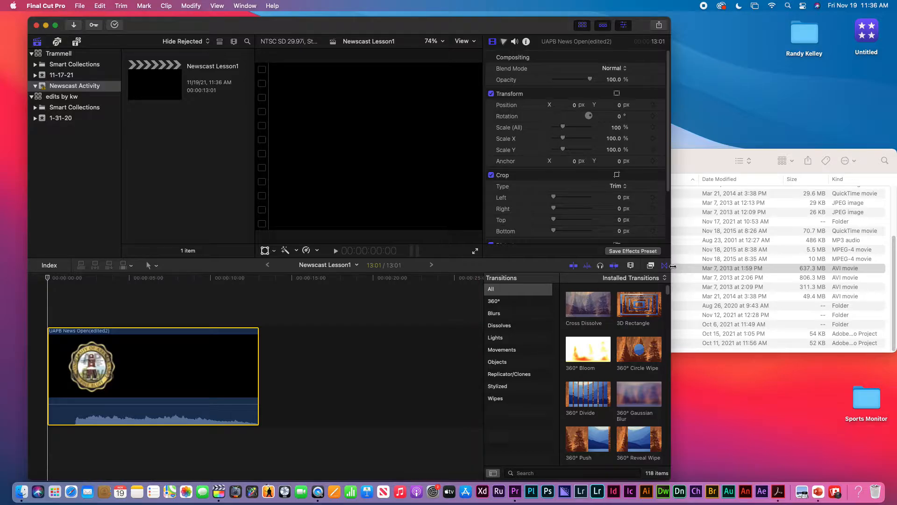
left_click_drag(672, 257, 716, 246)
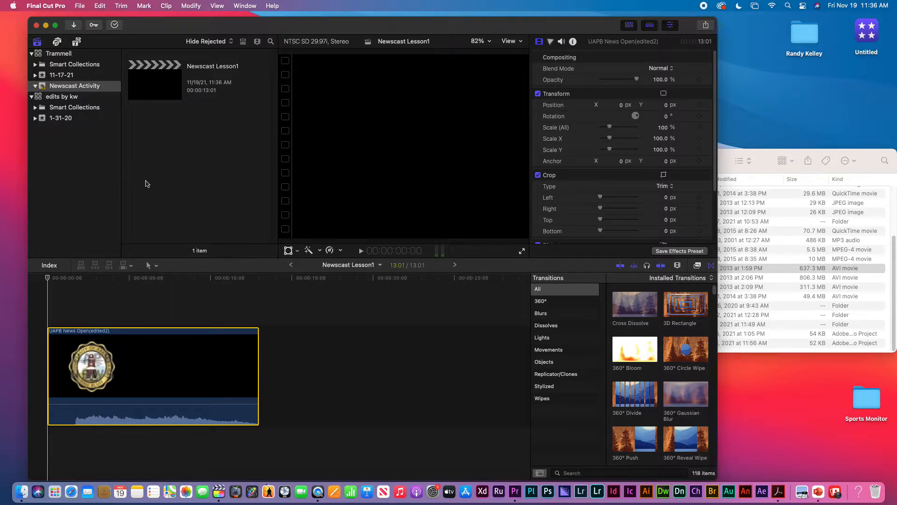
Add uapb news 3-7(1).avi after the opener and play back the first 25 seconds
left_click(773, 189)
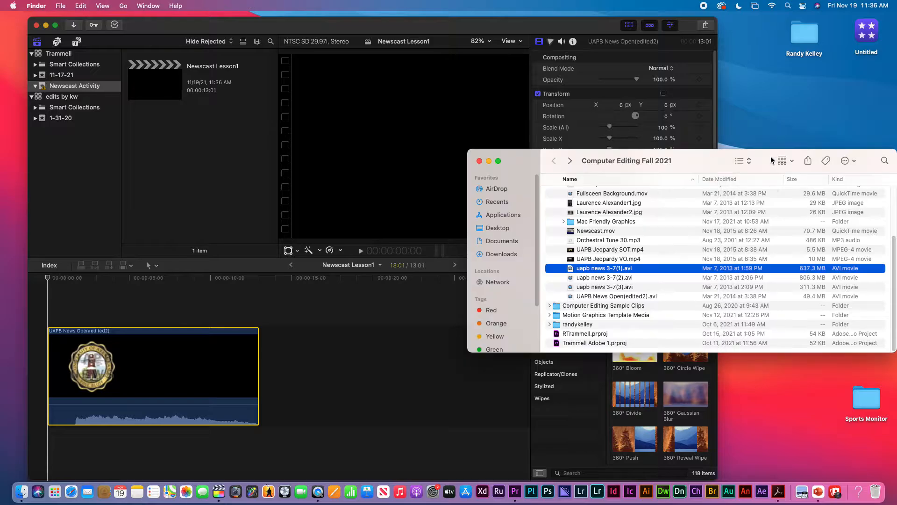
left_click_drag(571, 270, 305, 370)
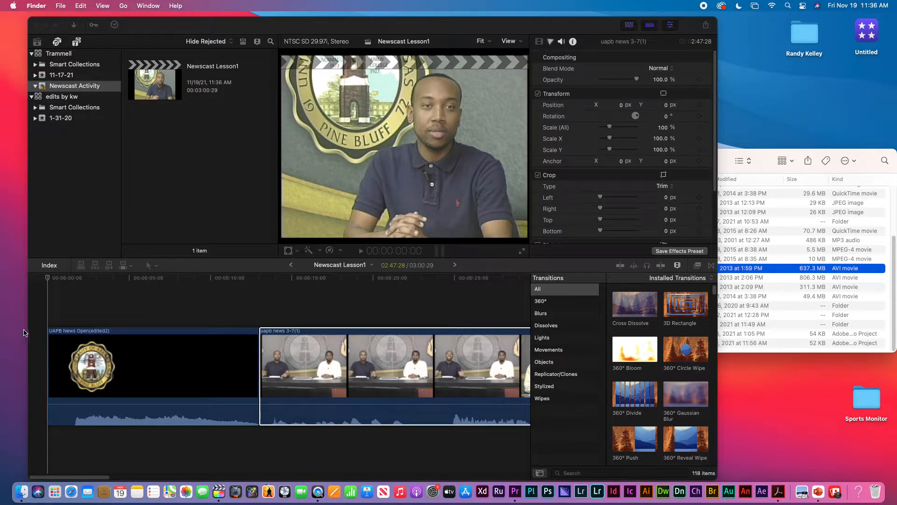
left_click(94, 281)
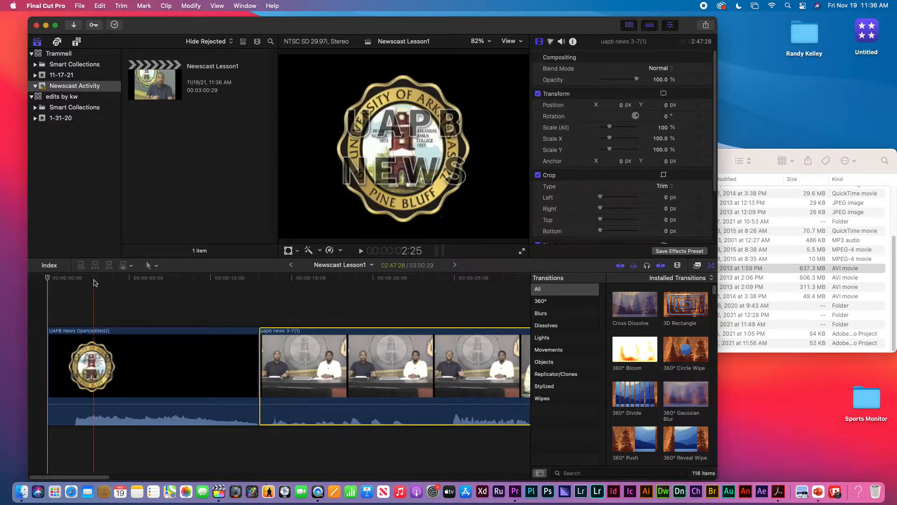
key("space")
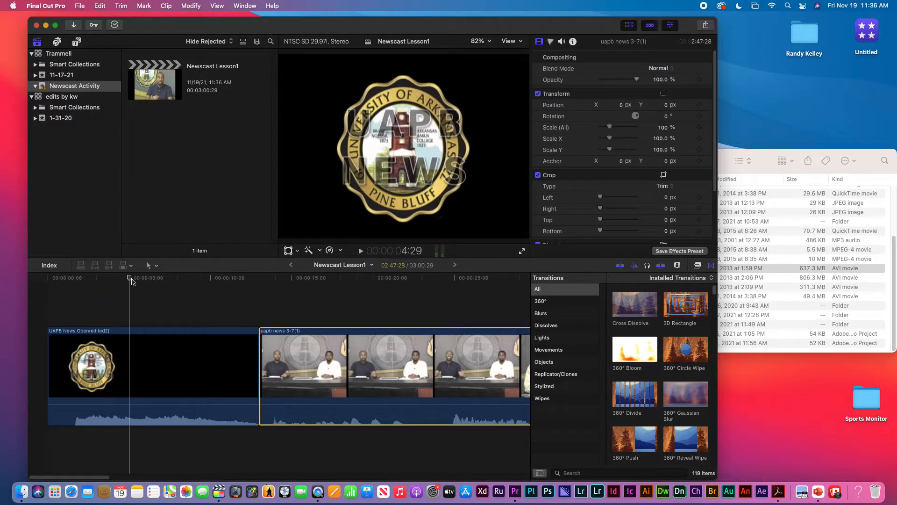
left_click(153, 284)
key("space")
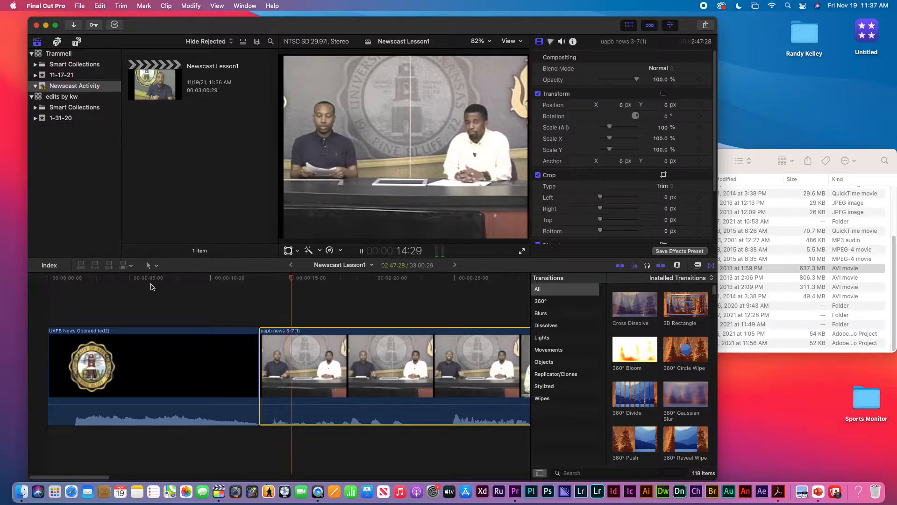
key("space")
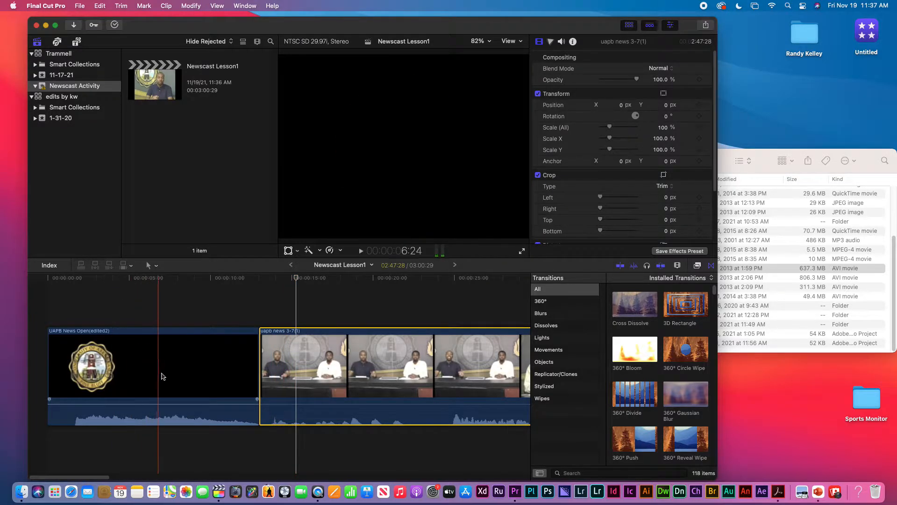
left_click(285, 280)
key("space")
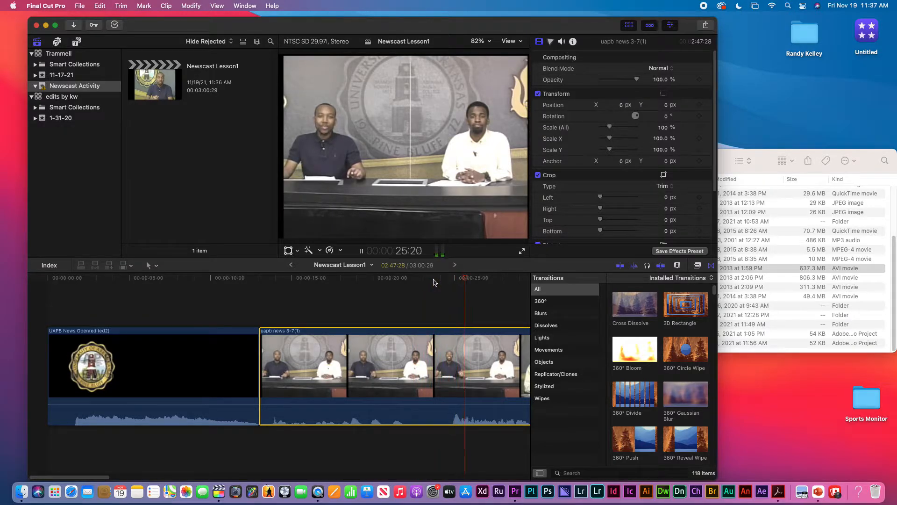
key("space")
left_click_drag(468, 281, 450, 280)
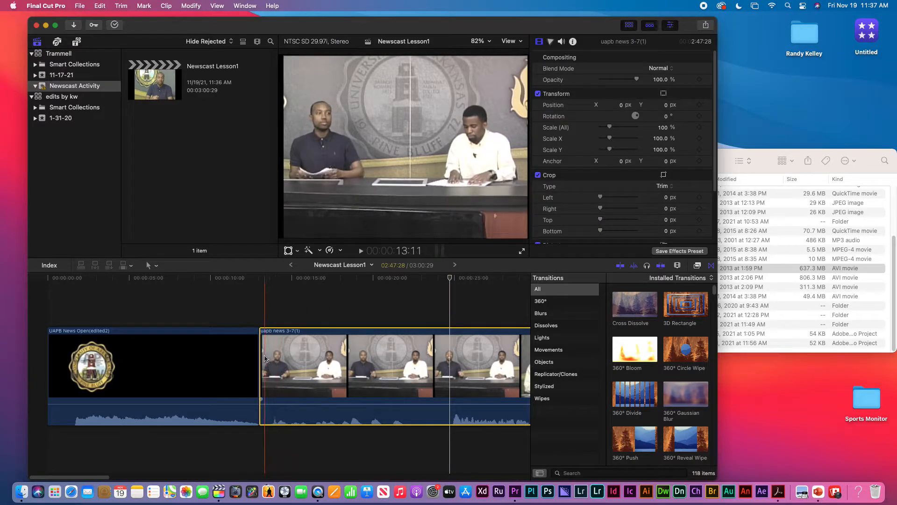
Try moving the cut later and overlapping the newscast onto the opener, then preview it
left_click_drag(261, 358, 451, 371)
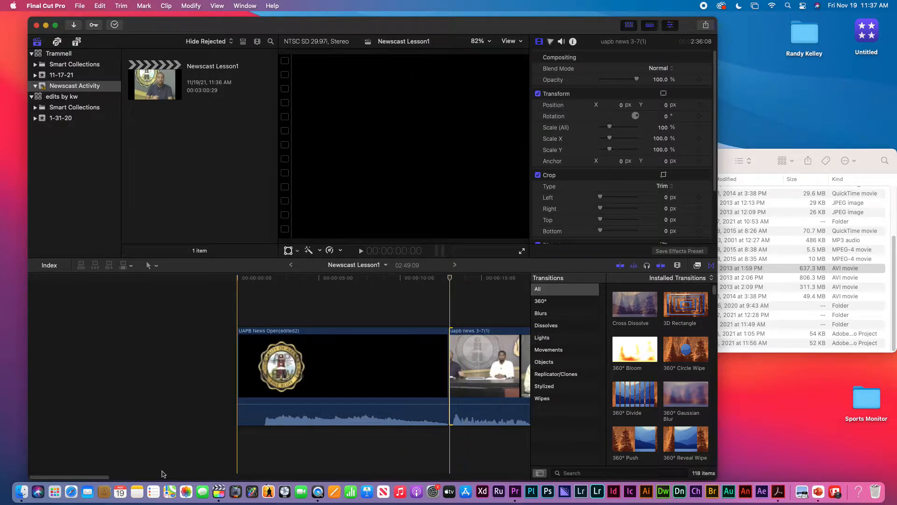
key("super+minus")
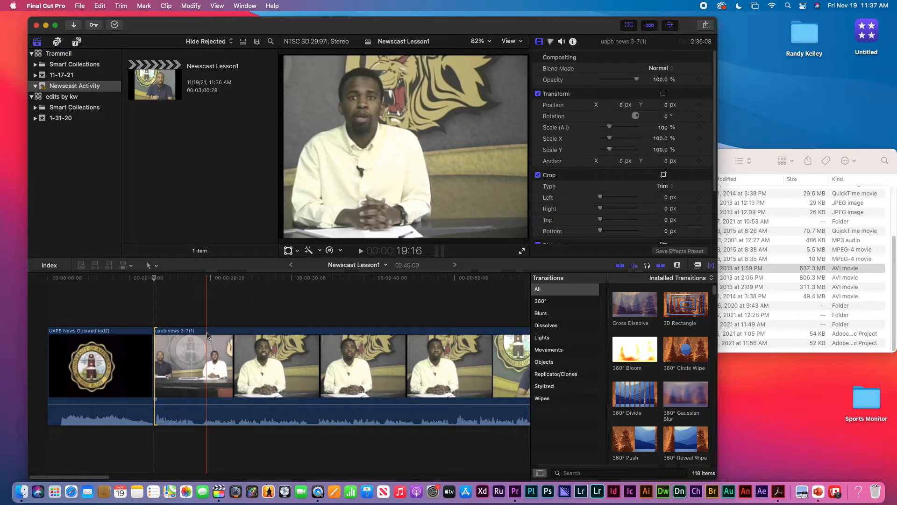
left_click_drag(207, 334, 176, 299)
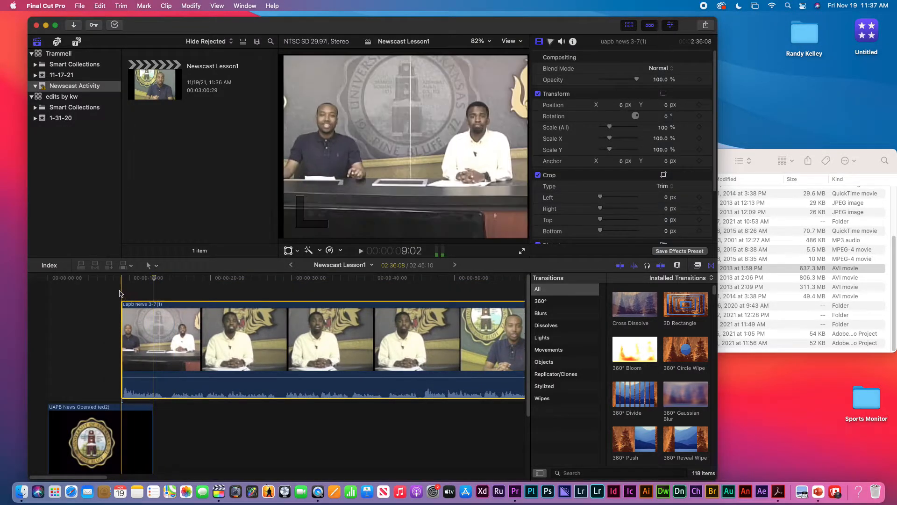
left_click(119, 285)
key("space")
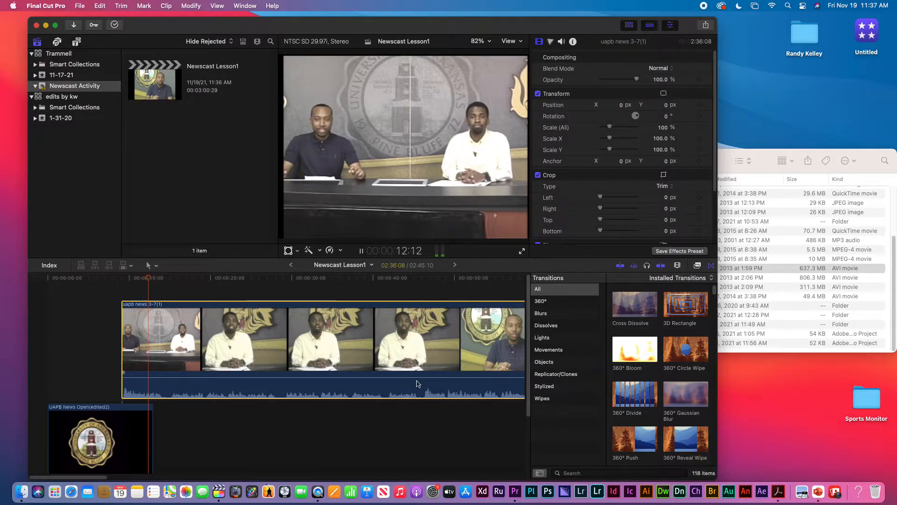
key("space")
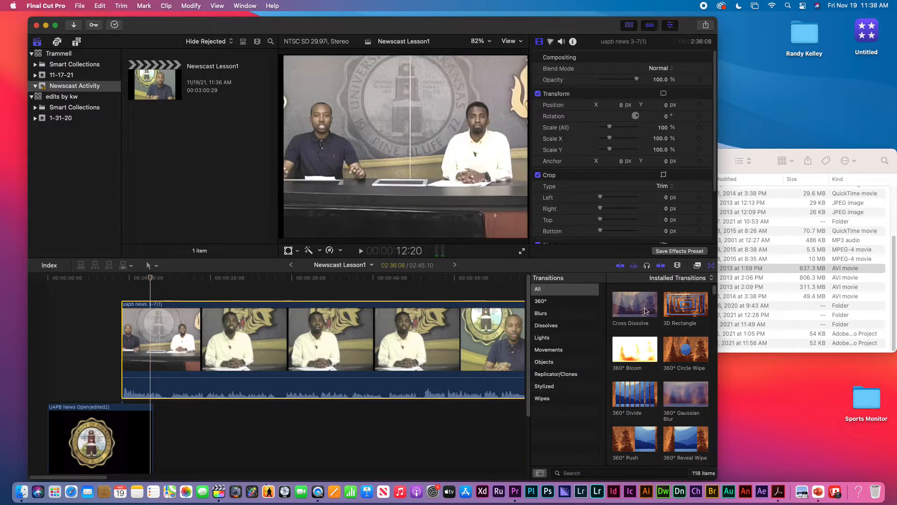
Test a Cross Dissolve before the newscast, then undo it along with the clip move
left_click_drag(646, 310, 112, 344)
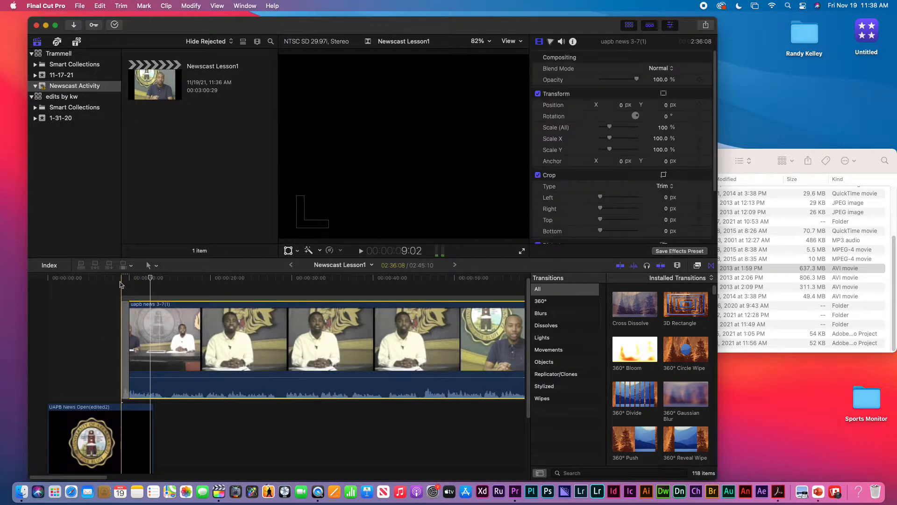
key("space")
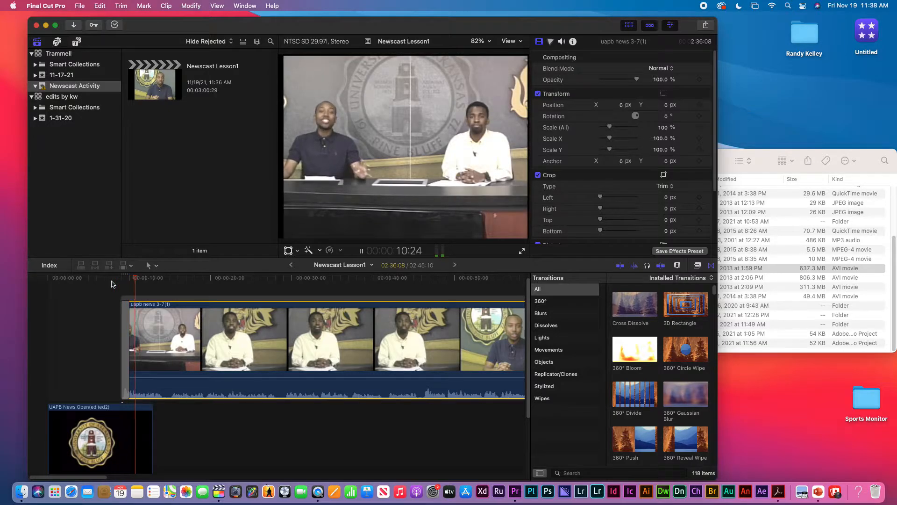
key("space")
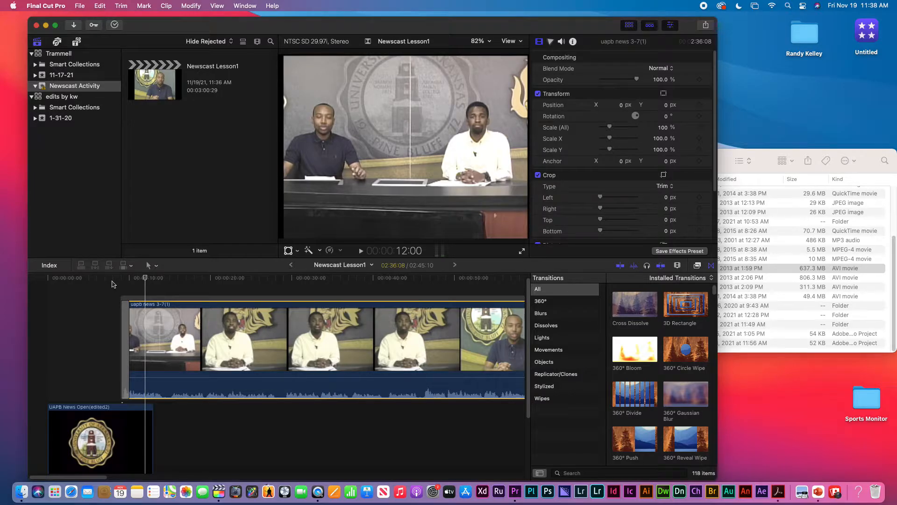
key("super+z")
key("super+z")
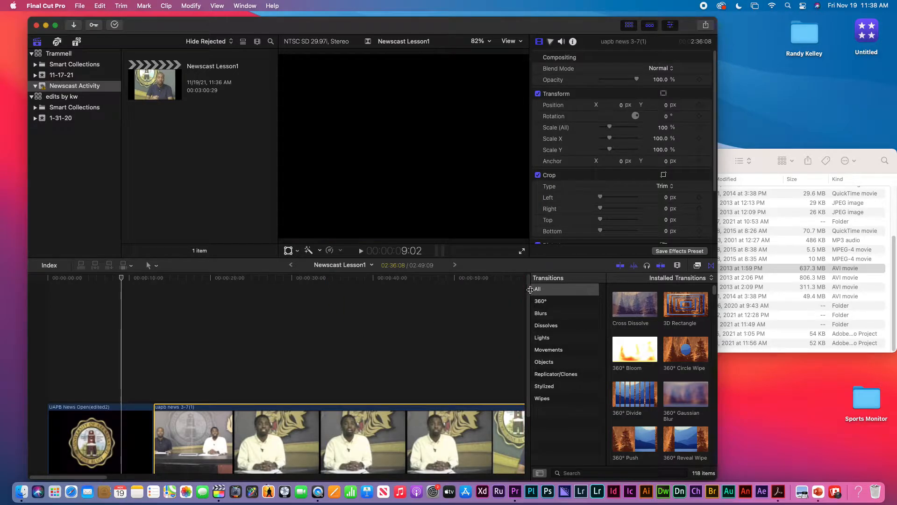
scroll(517, 327, "down", 4)
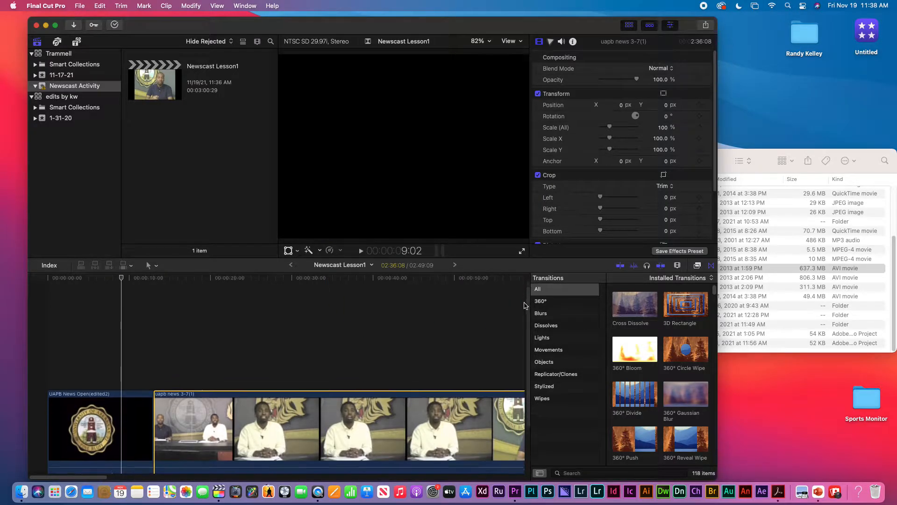
left_click(126, 349)
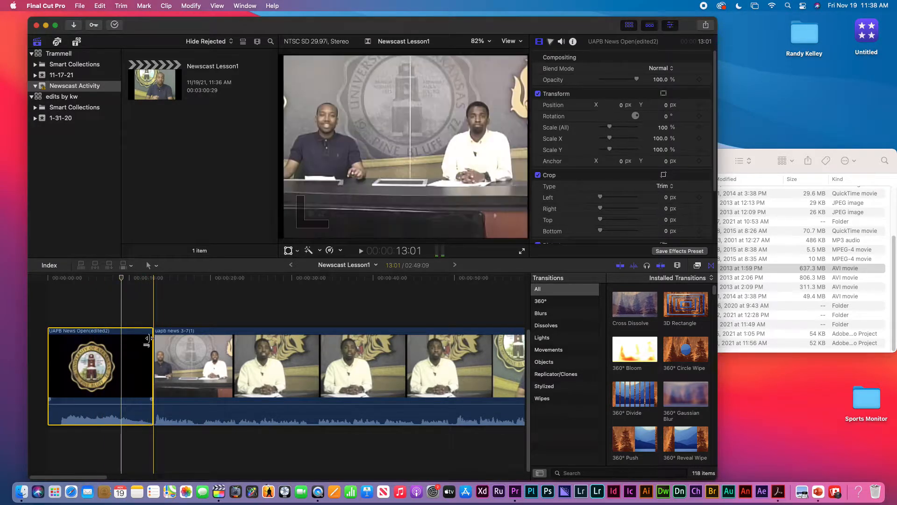
left_click_drag(149, 339, 185, 344)
left_click(131, 355)
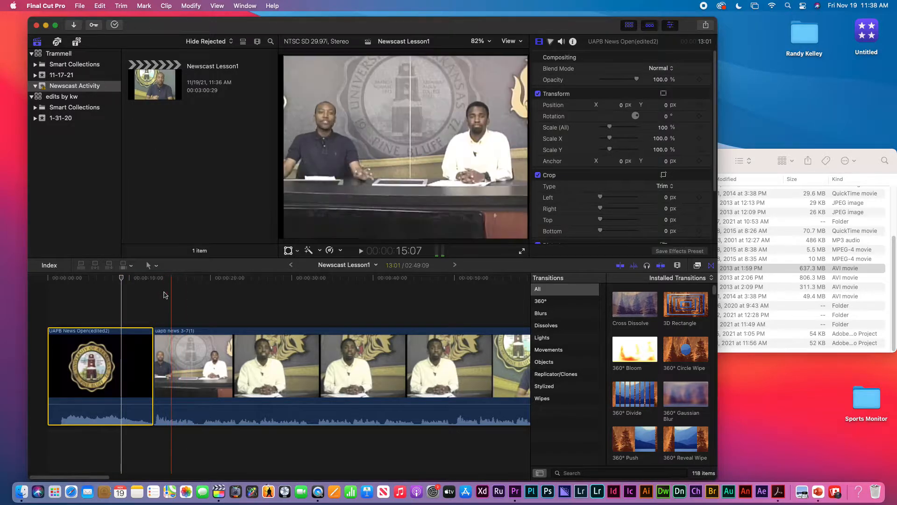
Detach the opener's audio with Clip > Detach Audio and trim its video to 9:26
left_click(167, 6)
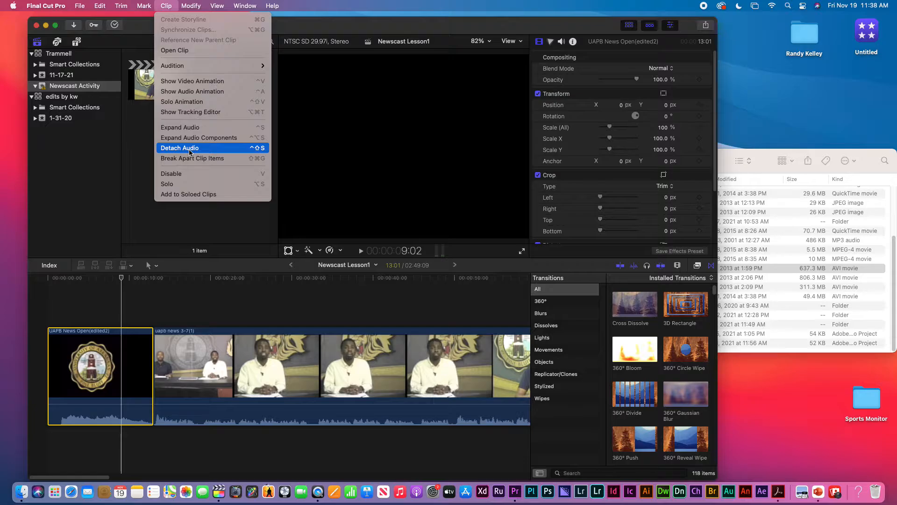
left_click(188, 148)
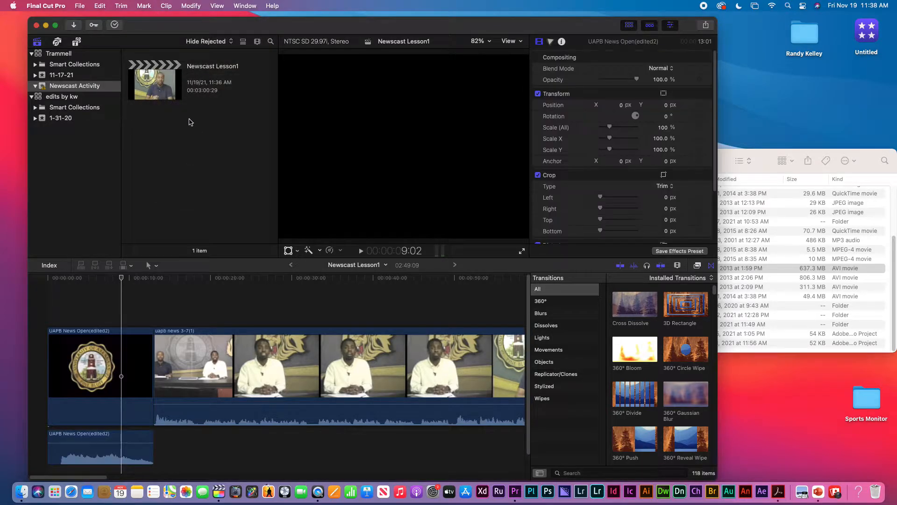
left_click(148, 351)
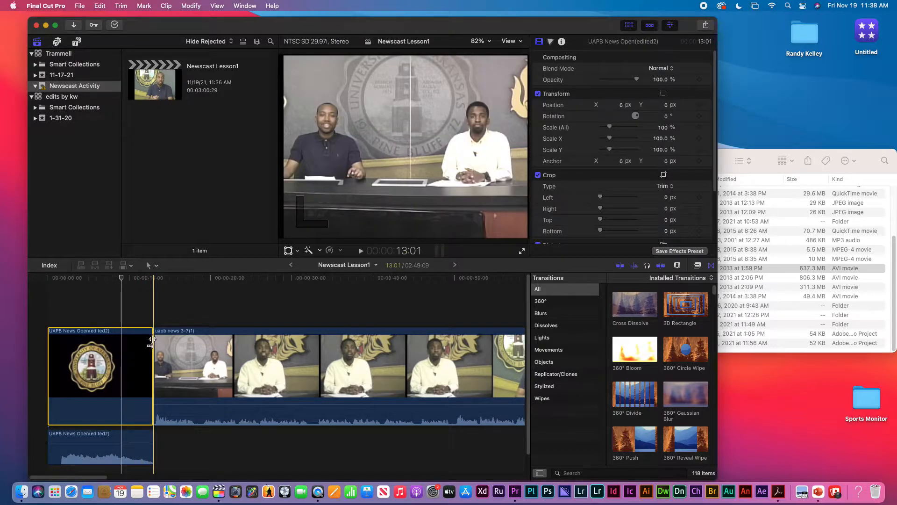
left_click_drag(151, 339, 126, 359)
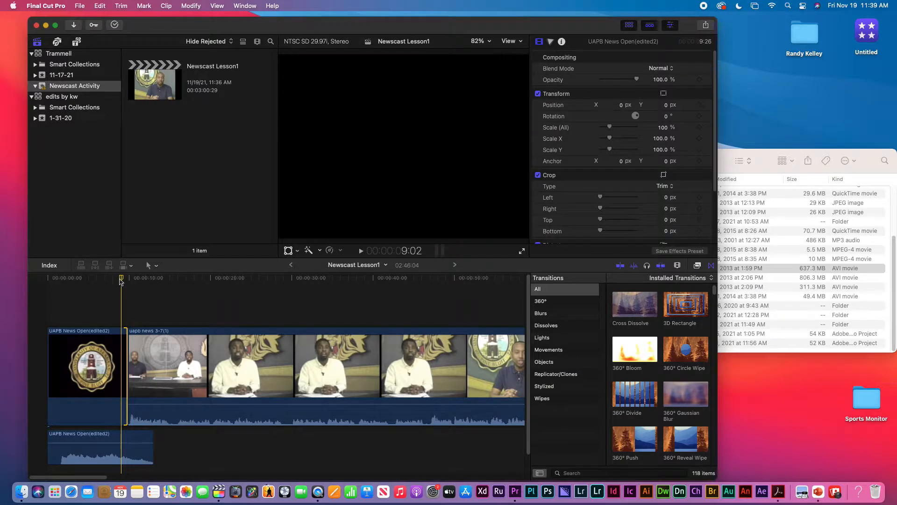
Trim about 2 seconds off the opener's end where the seal fades, then play to check
left_click_drag(121, 279, 165, 288)
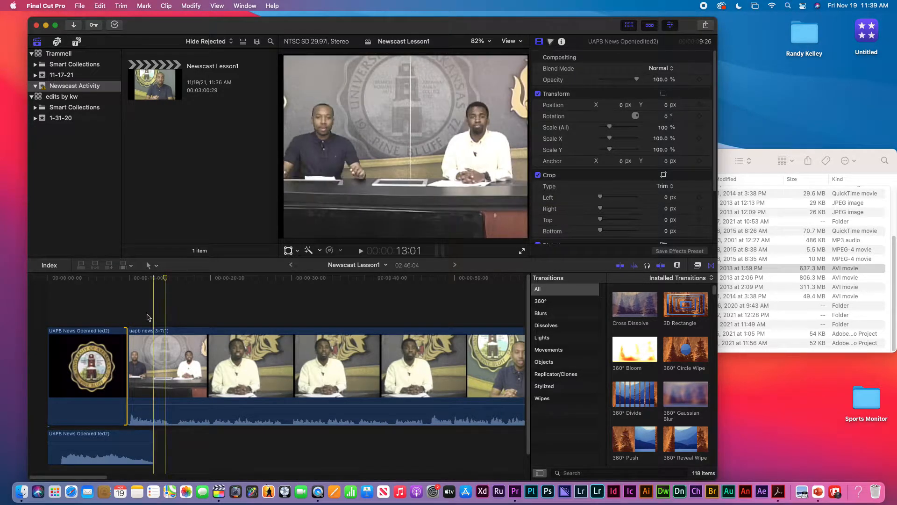
left_click(106, 294)
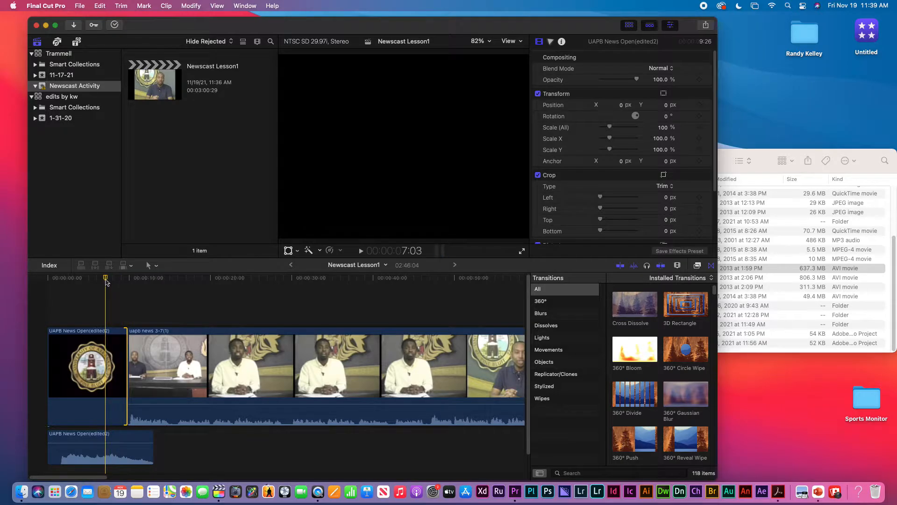
mouse_move(107, 282)
left_mouse_down()
mouse_move(82, 283)
mouse_move(110, 285)
left_mouse_up()
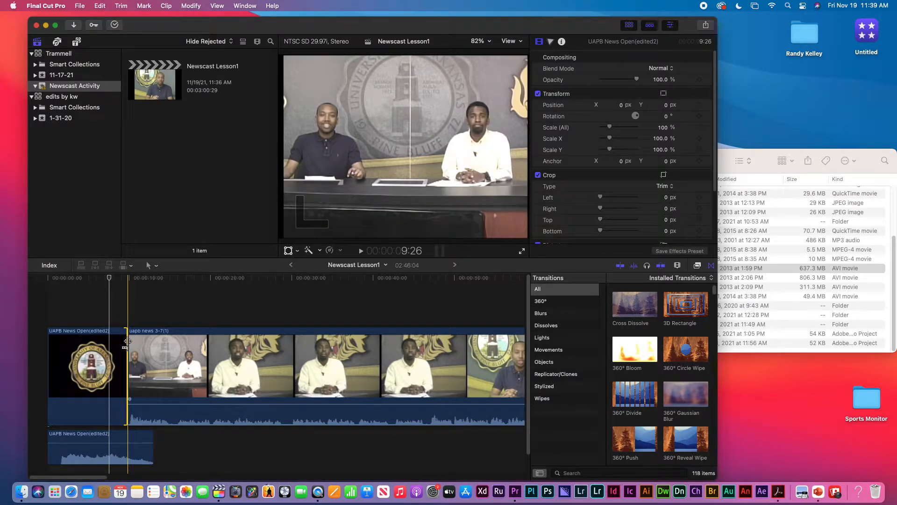
left_click_drag(126, 341, 111, 342)
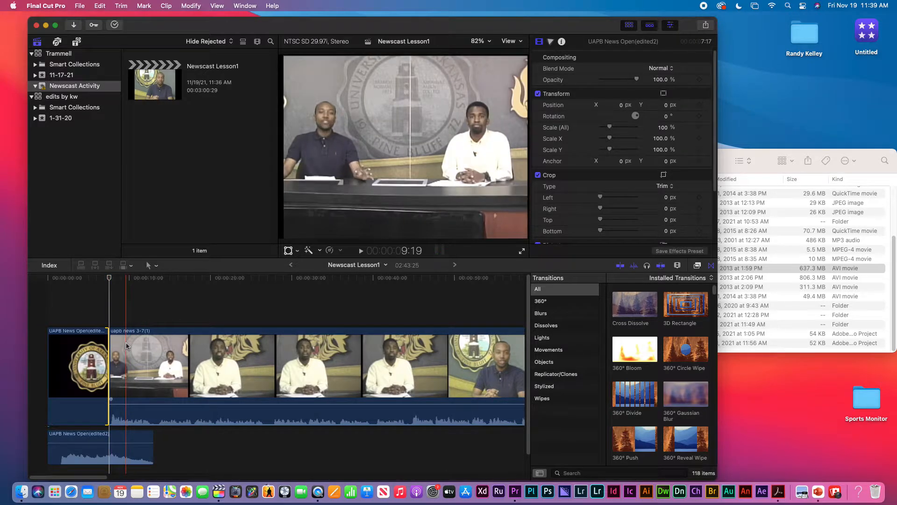
left_click(86, 278)
key("space")
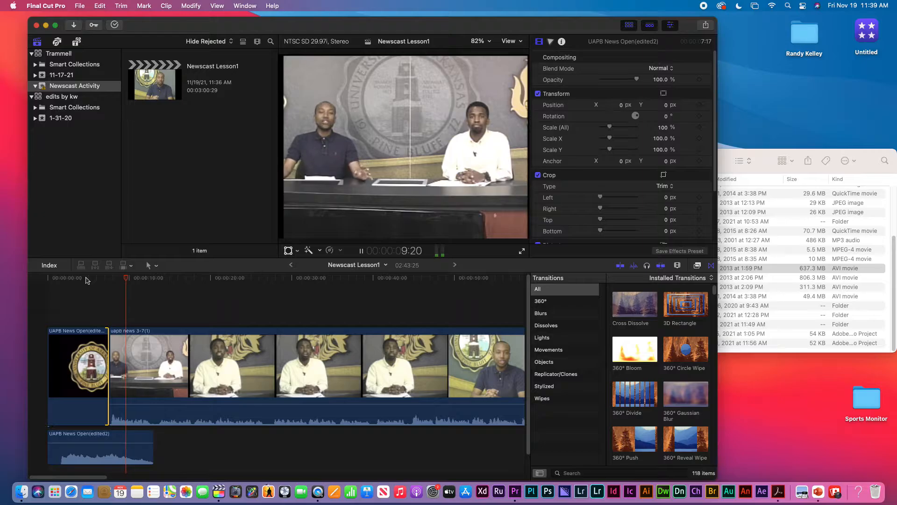
key("space")
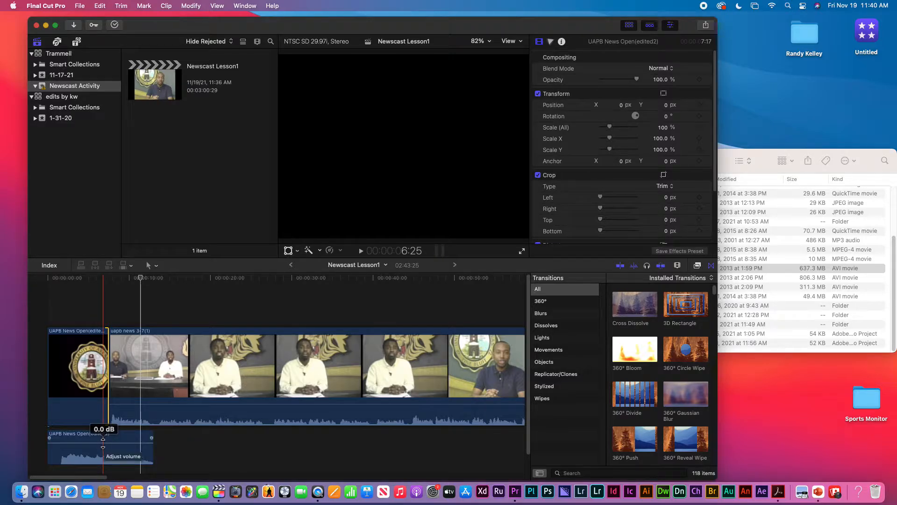
Lower the opening audio clip to -3 dB and play back to check levels
left_click_drag(102, 443, 102, 448)
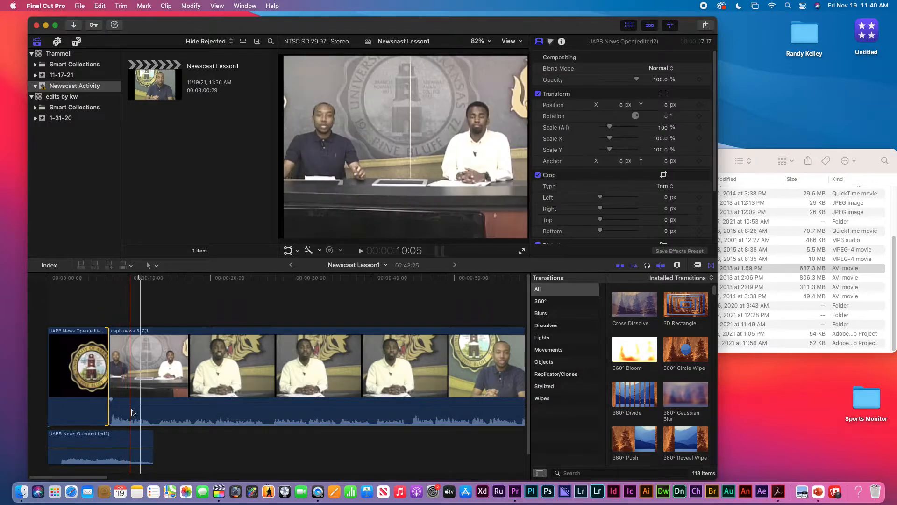
left_click(94, 278)
key("space")
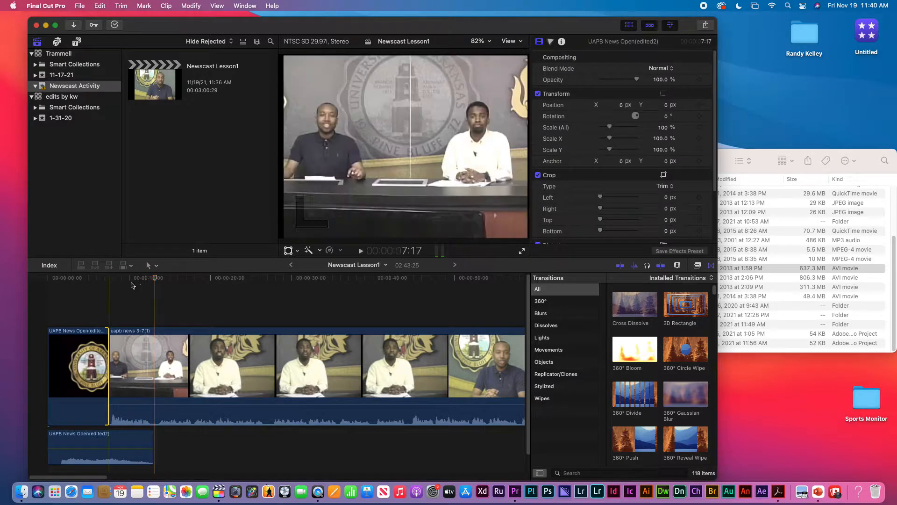
key("space")
Widen the app window, raise the newscast clip's volume, and listen to the new levels
left_click_drag(717, 130, 854, 131)
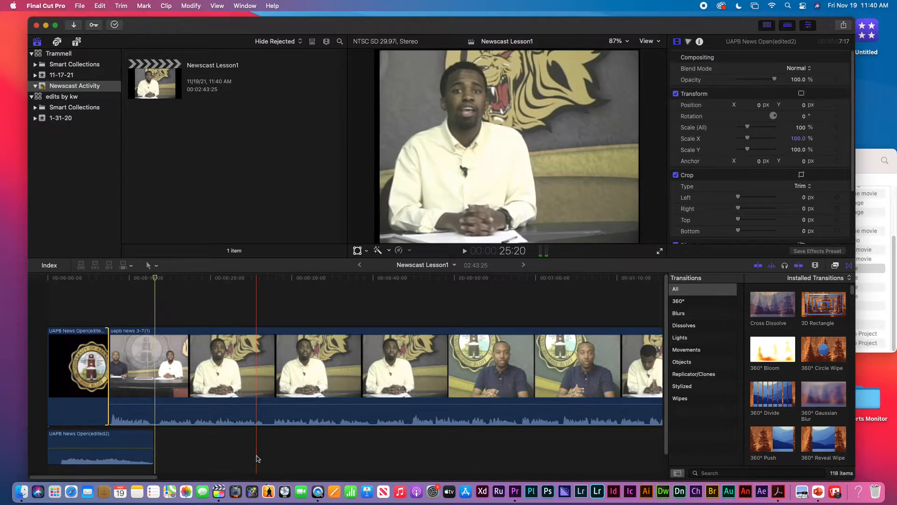
mouse_move(208, 401)
left_click_drag(208, 401, 209, 391)
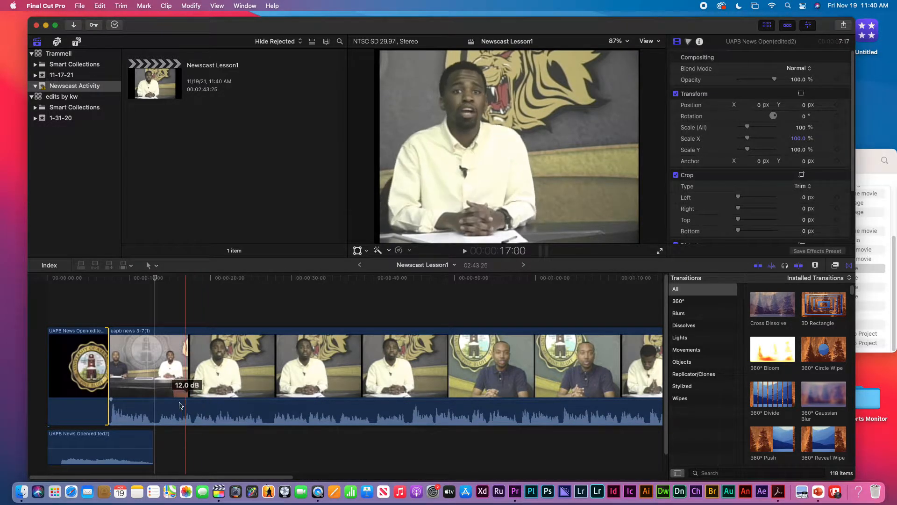
key("space")
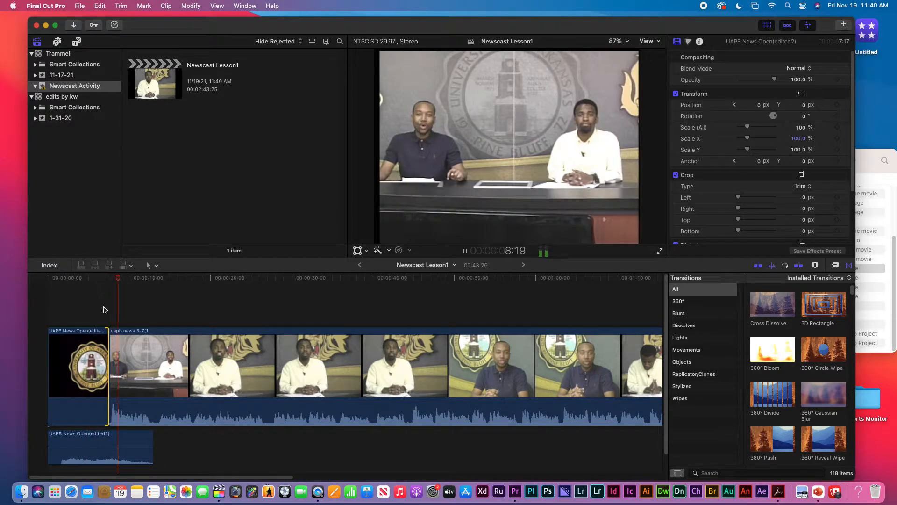
key("space")
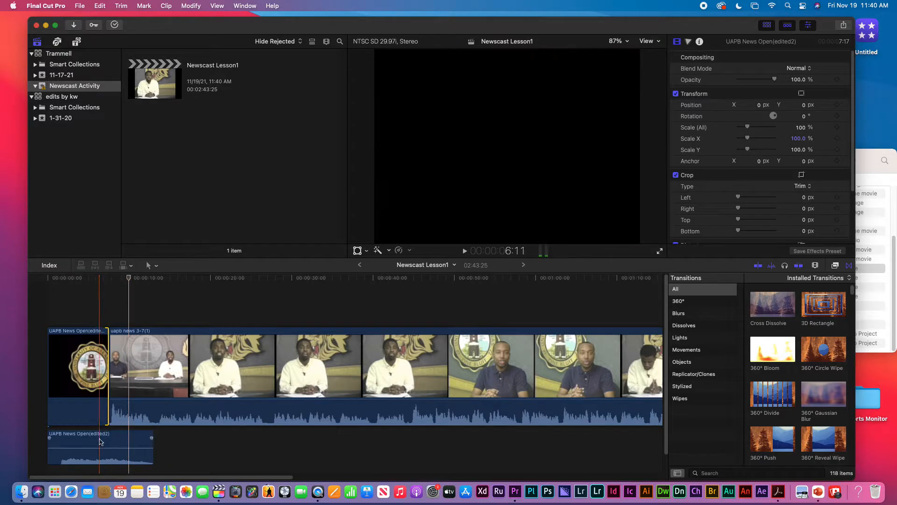
Set the connected opening audio to -5 dB, review the mix, and hide the transitions browser
left_click(95, 446)
left_click_drag(95, 449, 97, 447)
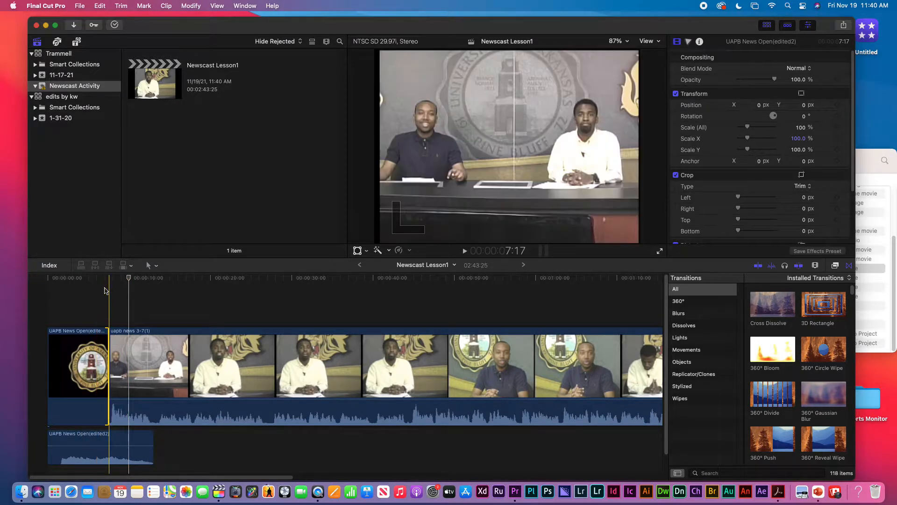
left_click(101, 279)
key("space")
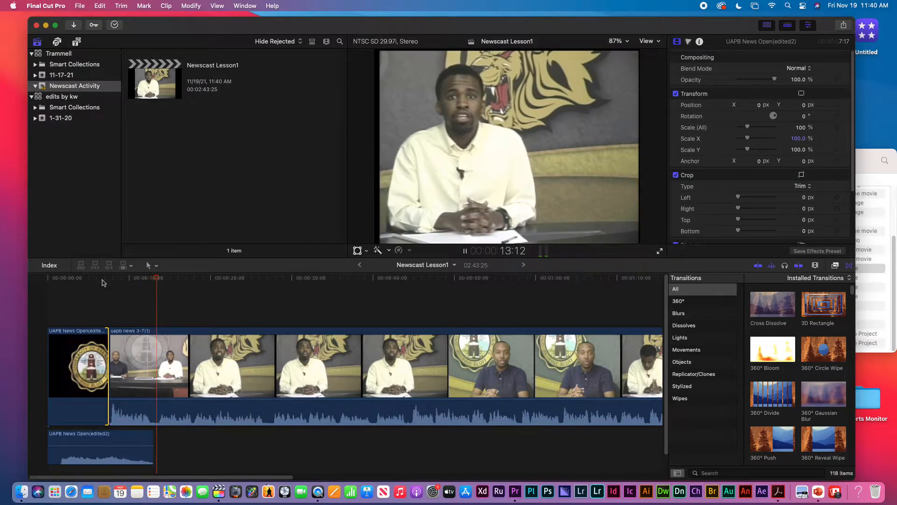
key("space")
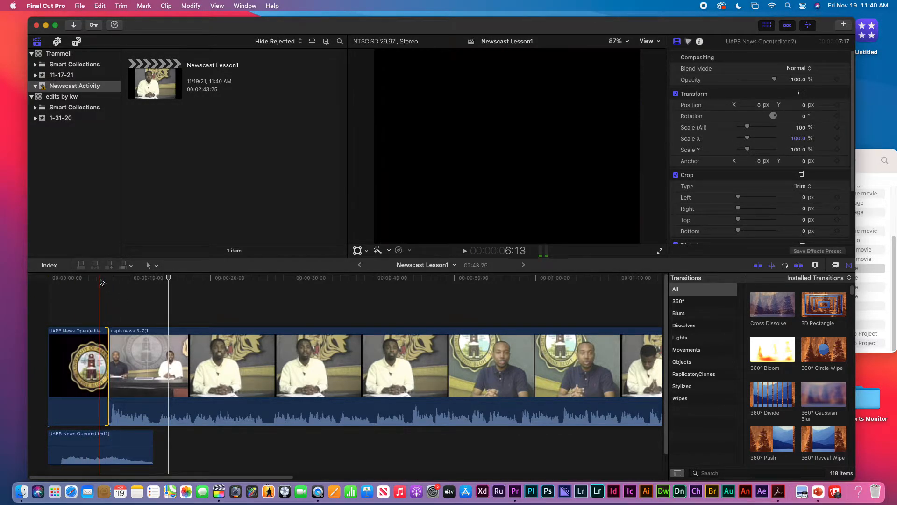
key("space")
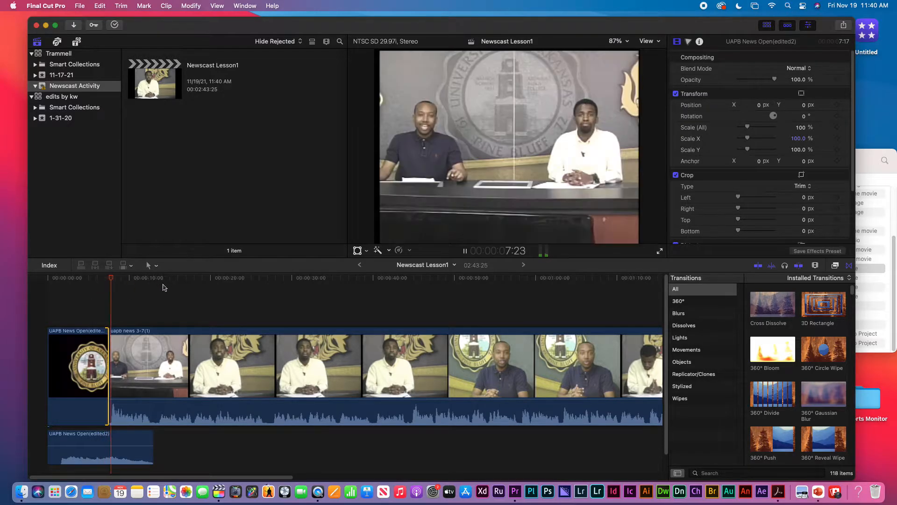
key("space")
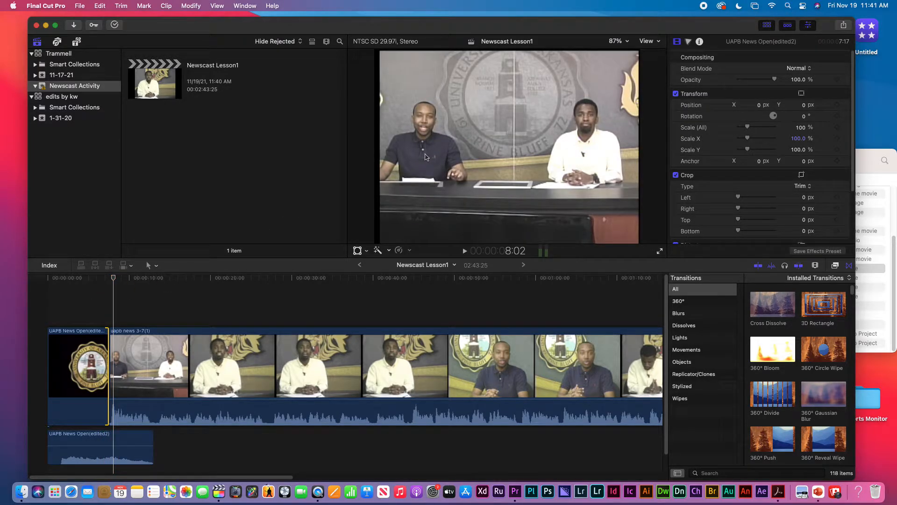
left_click(850, 267)
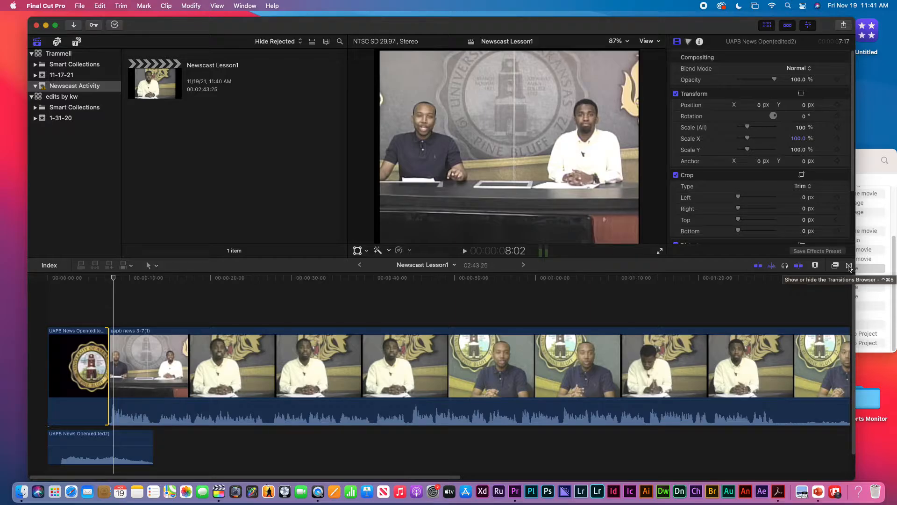
Drag a Cross Dissolve from the Transitions browser onto the cut between opener and newscast
left_click(849, 265)
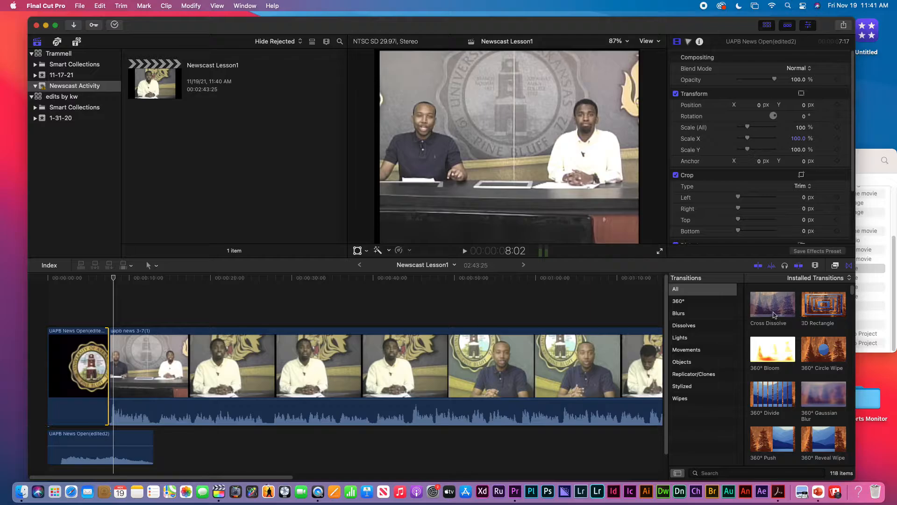
left_click(778, 313)
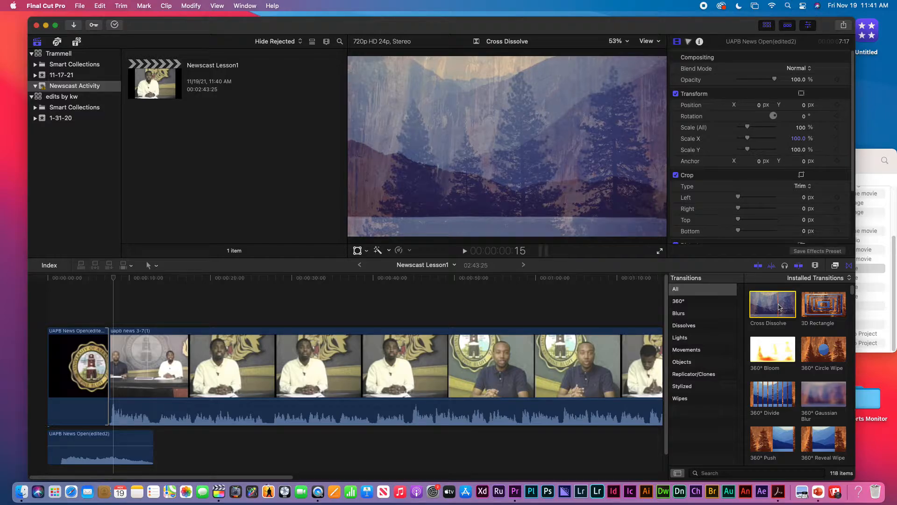
left_click_drag(778, 306, 107, 377)
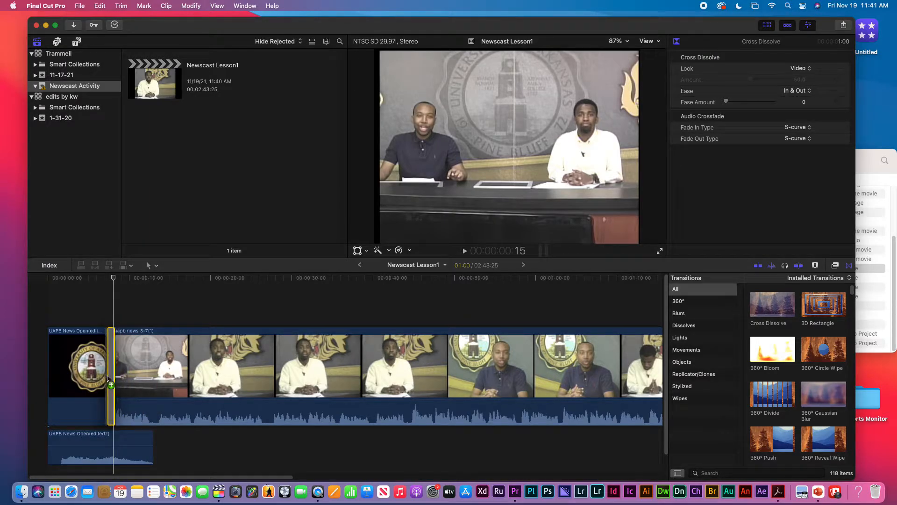
key("space")
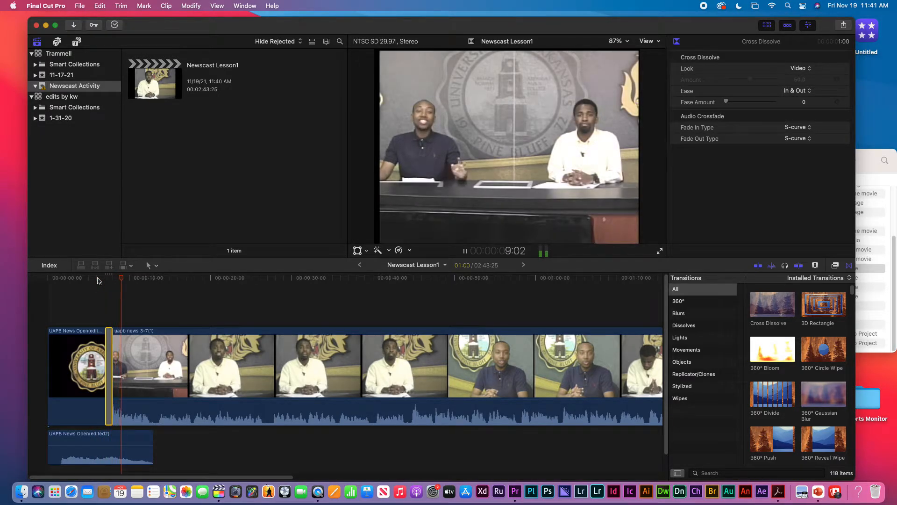
key("space")
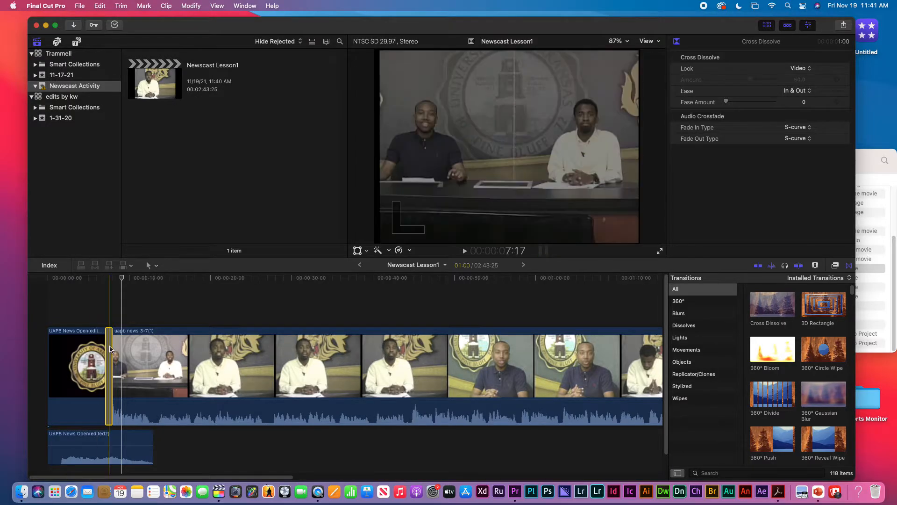
key("space")
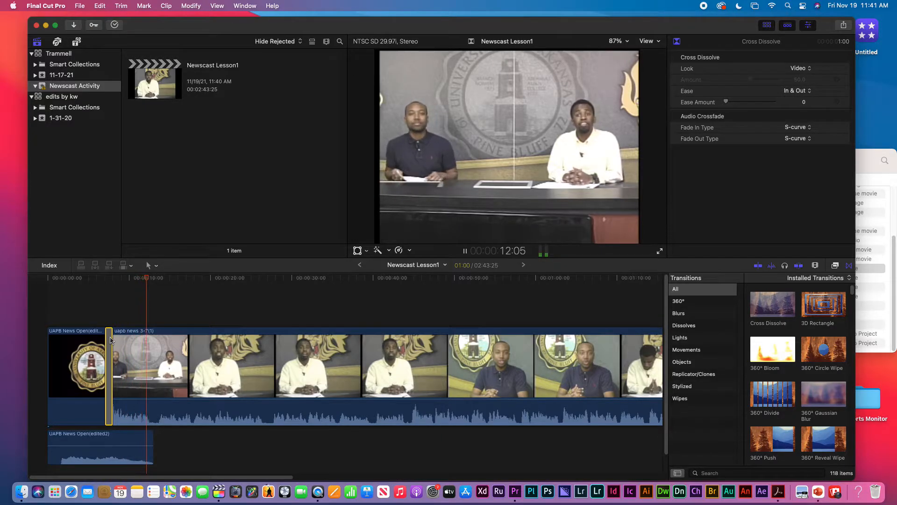
key("space")
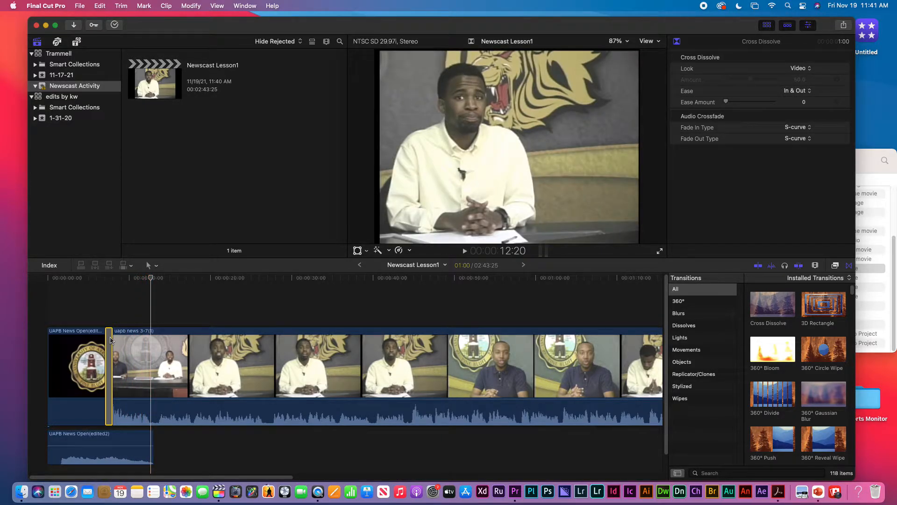
left_click(111, 339)
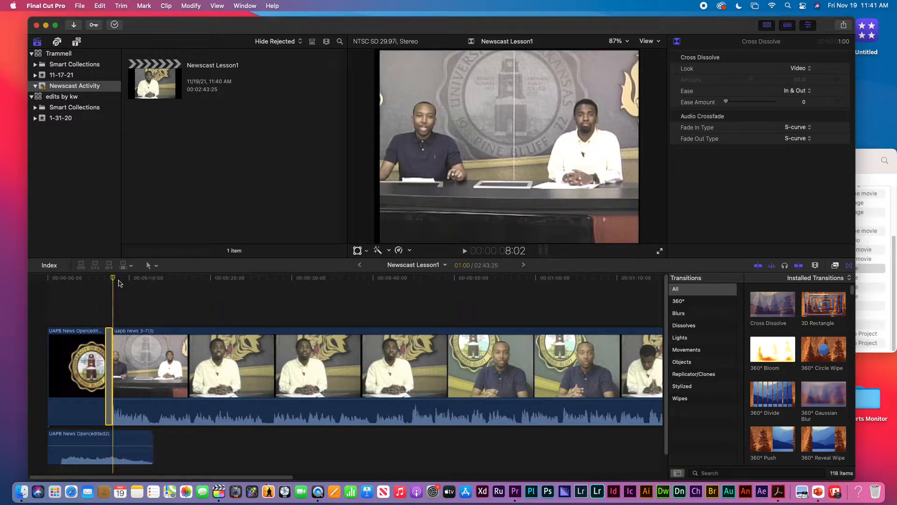
left_click(123, 282)
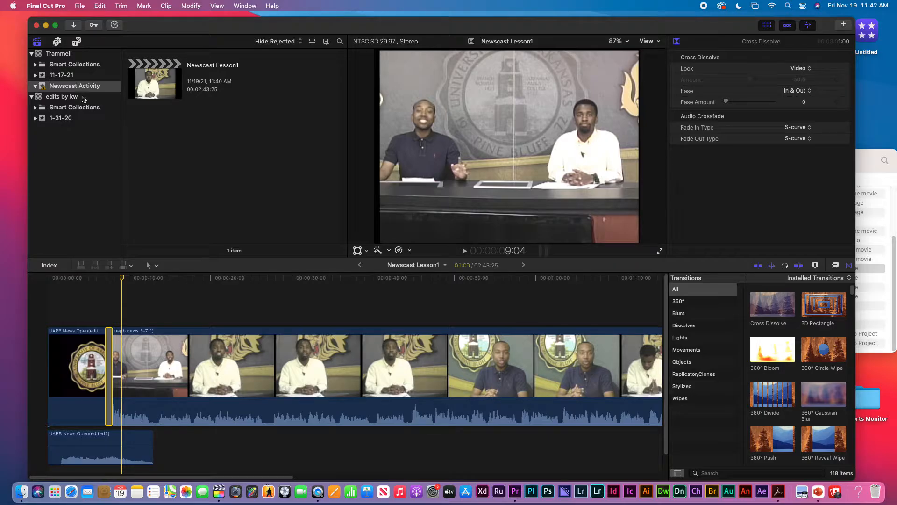
Show Generators > Backgrounds and select the Sports Arcs background to preview it
left_click(77, 42)
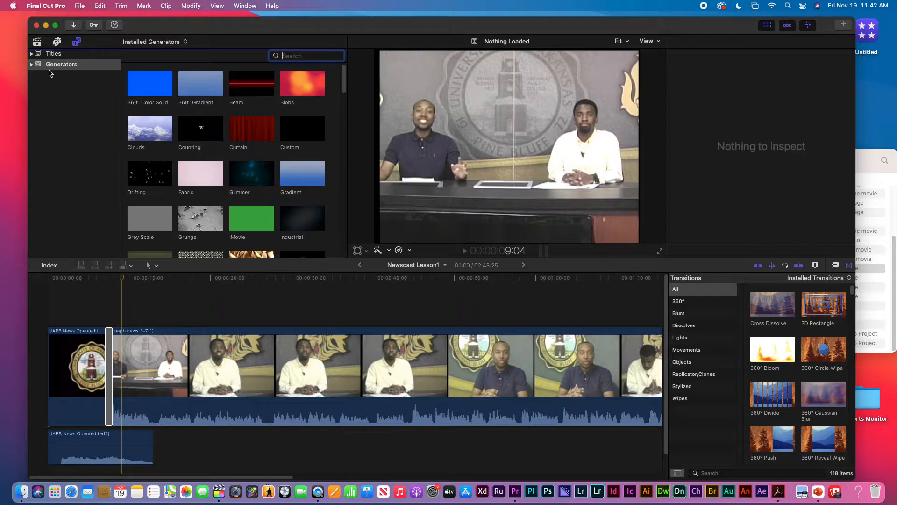
left_click(31, 65)
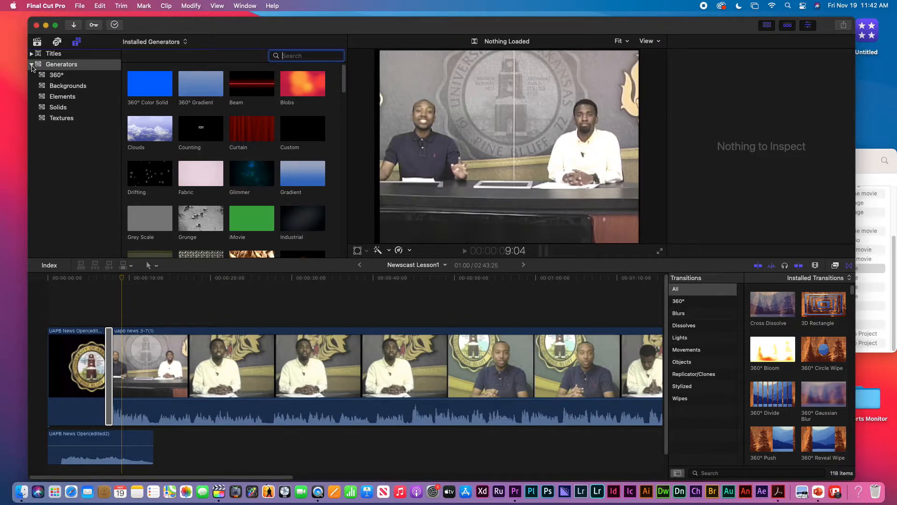
left_click(66, 88)
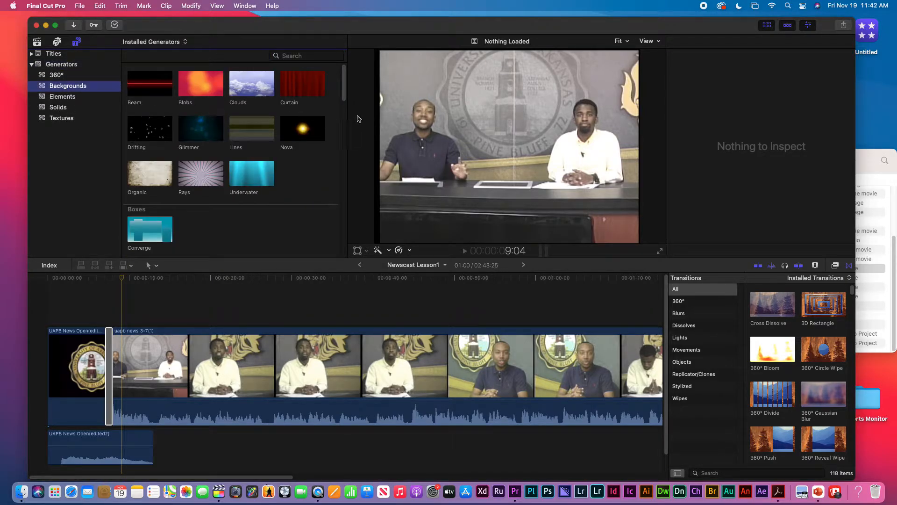
left_click_drag(344, 88, 318, 231)
scroll(318, 231, "down", 3)
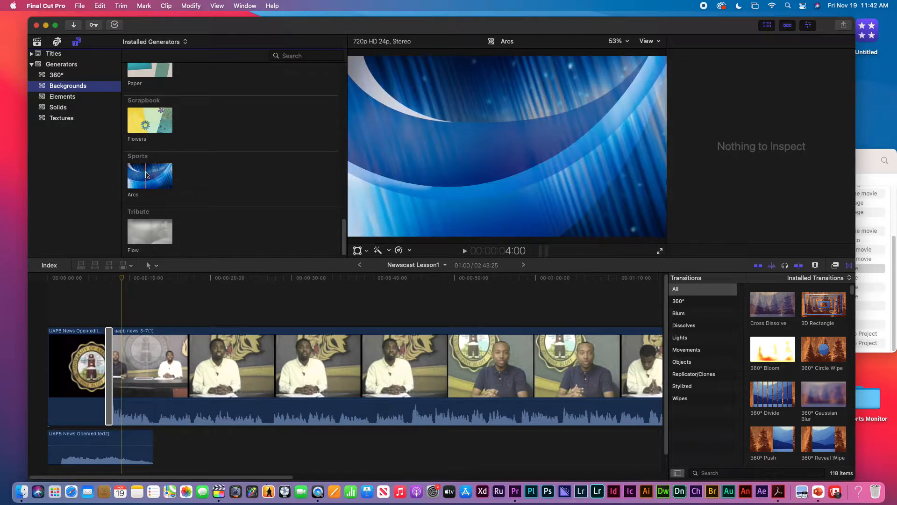
left_click(146, 174)
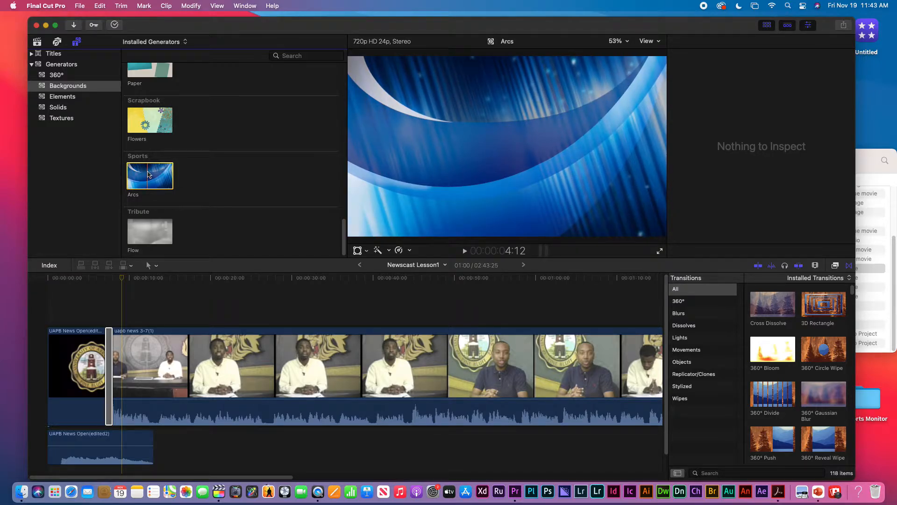
left_click(37, 42)
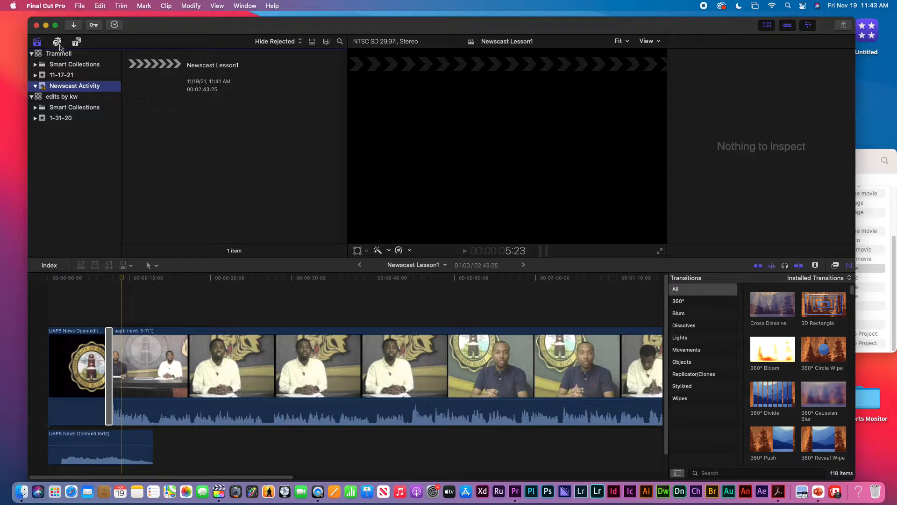
left_click(57, 42)
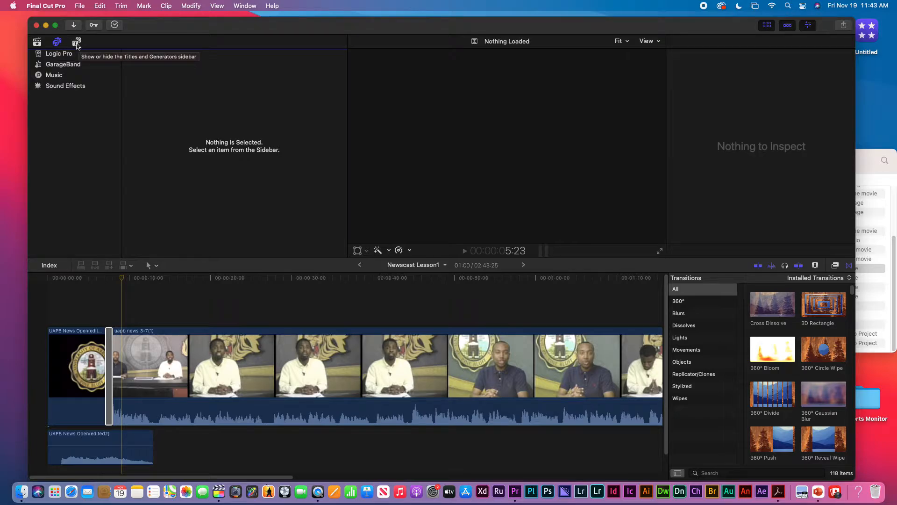
left_click(77, 43)
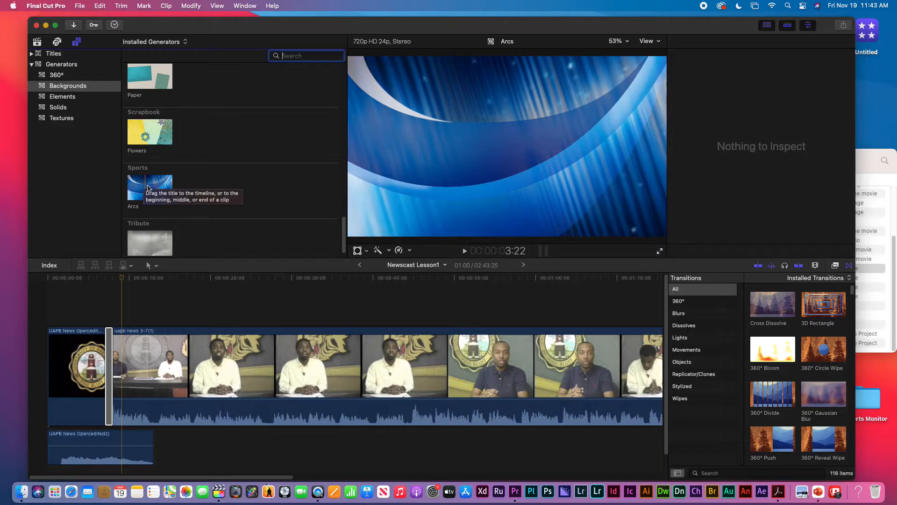
left_click(146, 187)
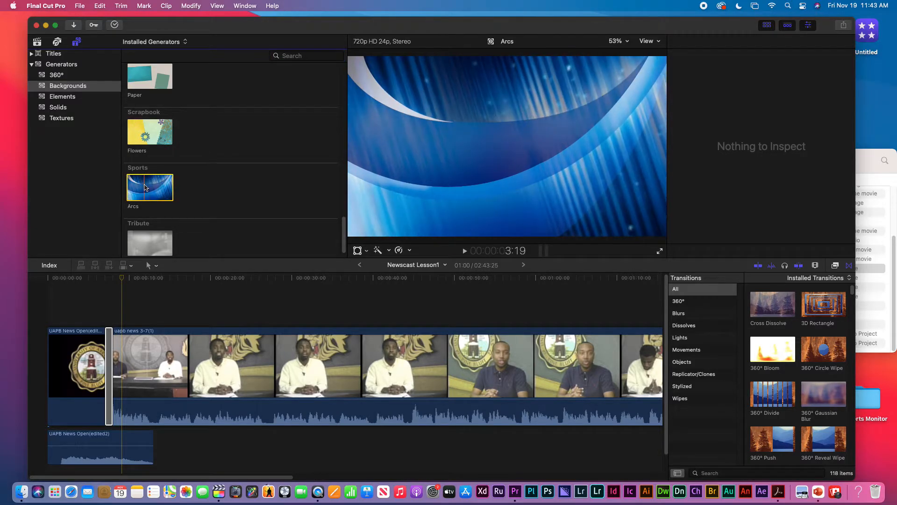
Connect the Arcs background above the anchors' clip near the 10-second mark and play it back
left_click_drag(144, 187, 115, 287)
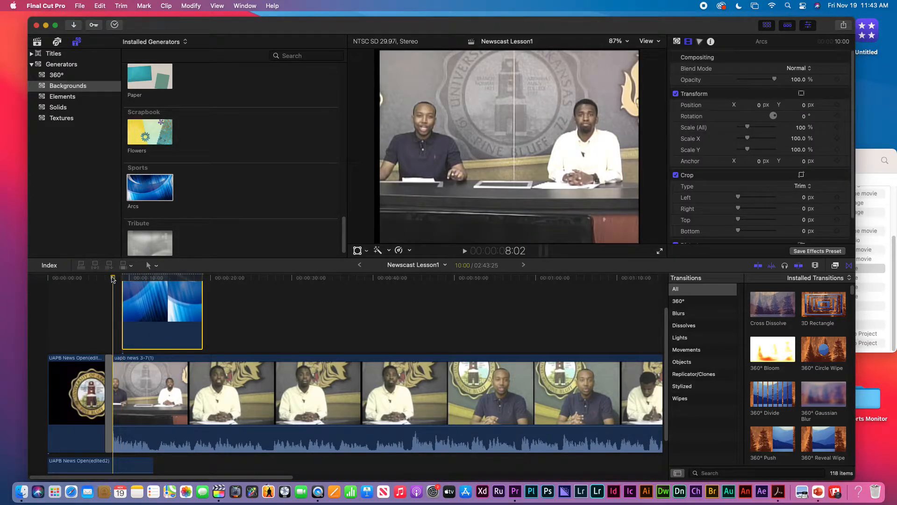
key("space")
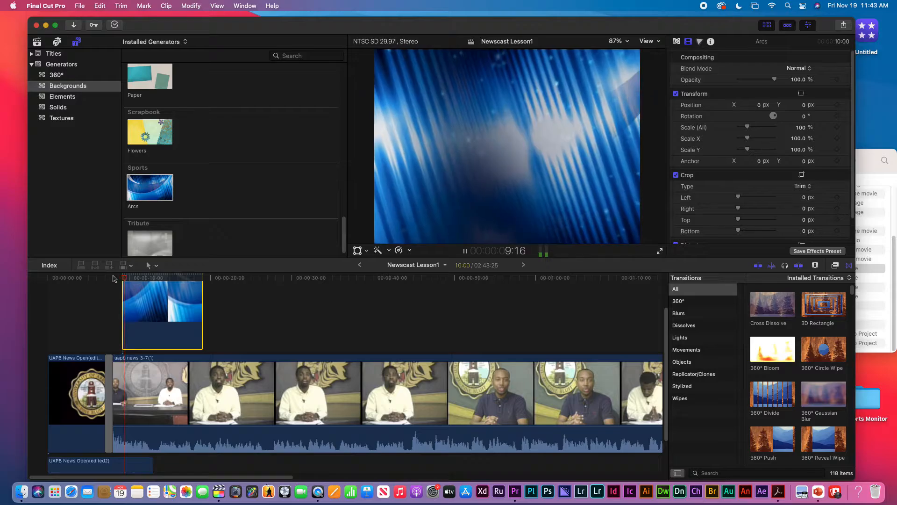
key("space")
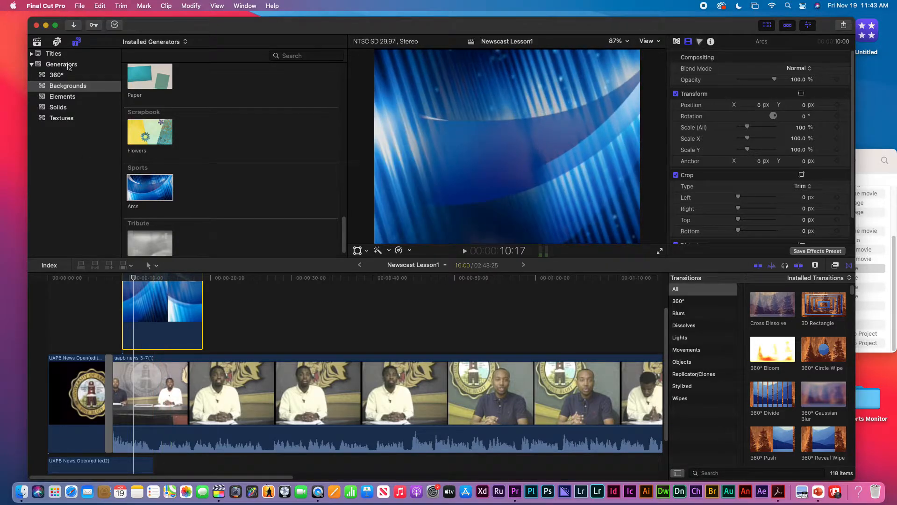
left_click(39, 43)
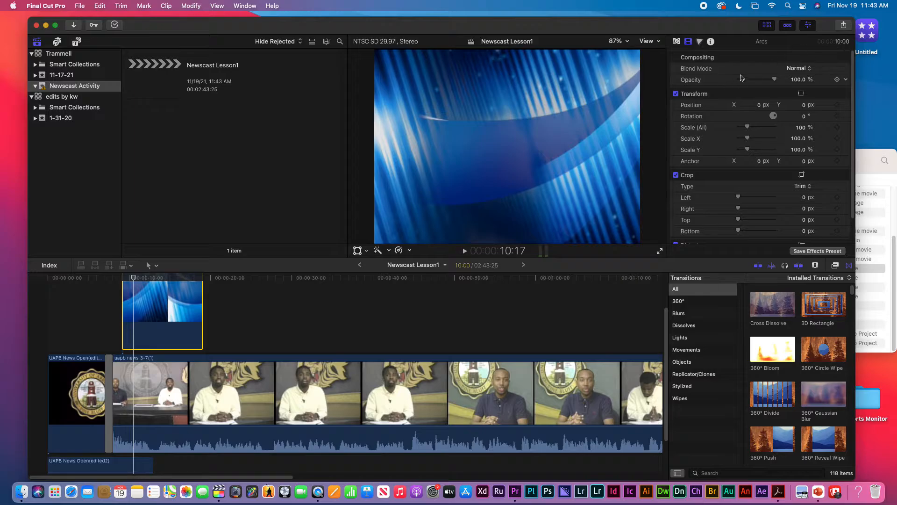
Crop the Arcs background's top to 368 px and lower its opacity to 70.52%
left_click(809, 25)
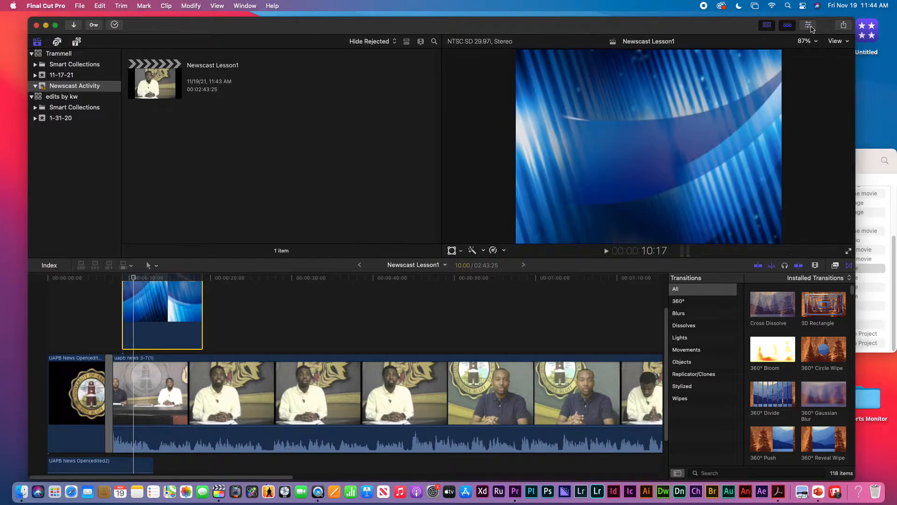
left_click(809, 25)
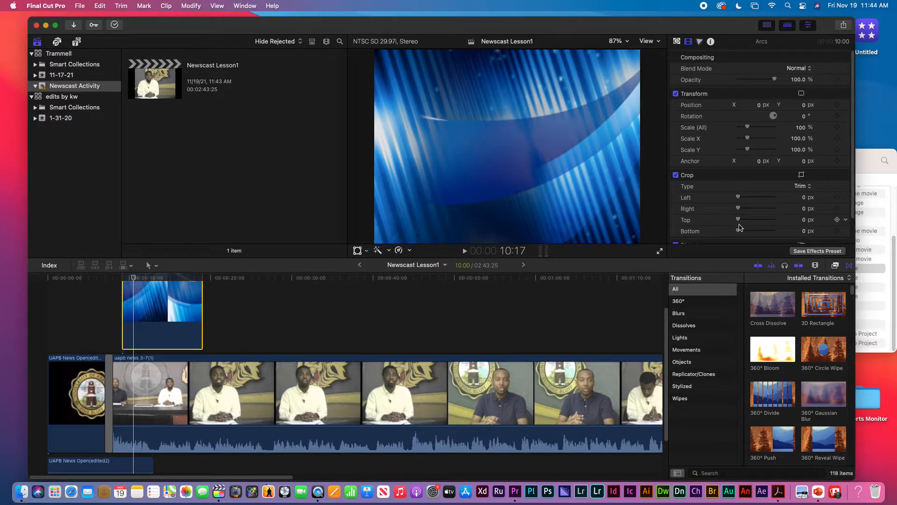
mouse_move(738, 221)
left_mouse_down()
mouse_move(768, 226)
mouse_move(741, 232)
left_mouse_up()
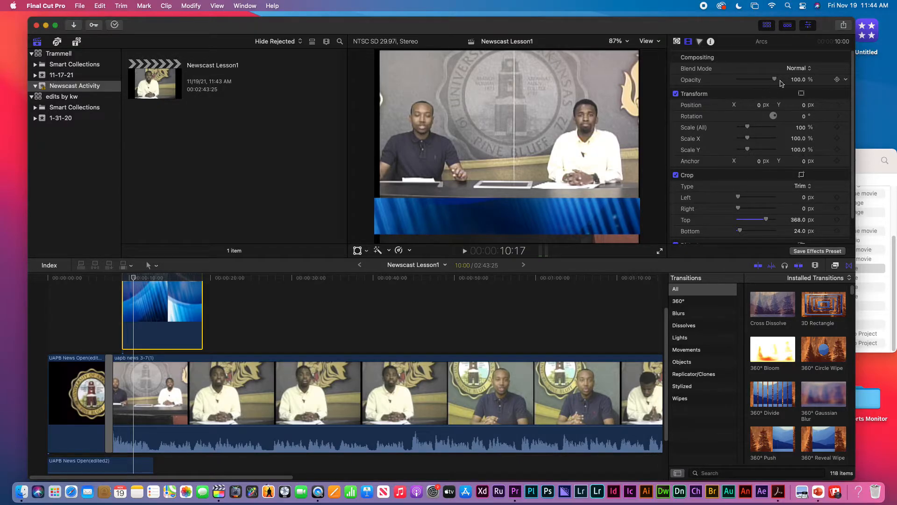
left_click_drag(775, 81, 768, 82)
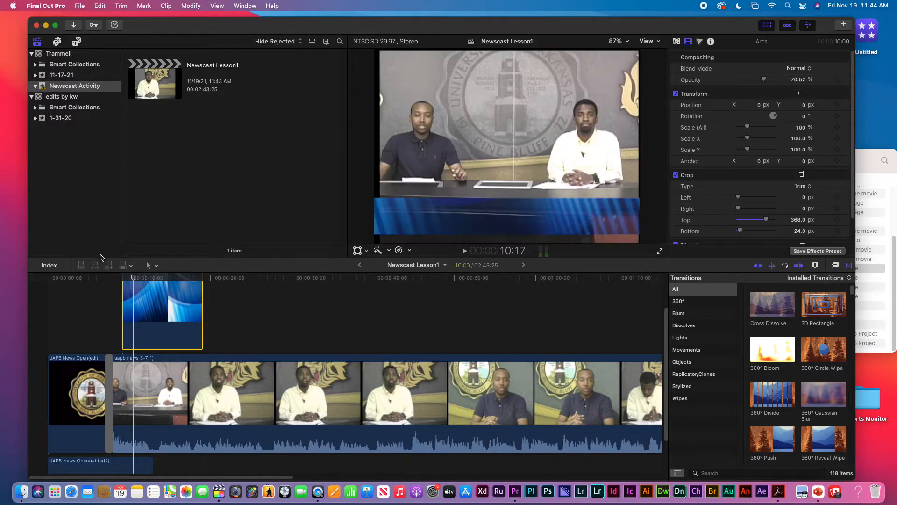
left_click(153, 279)
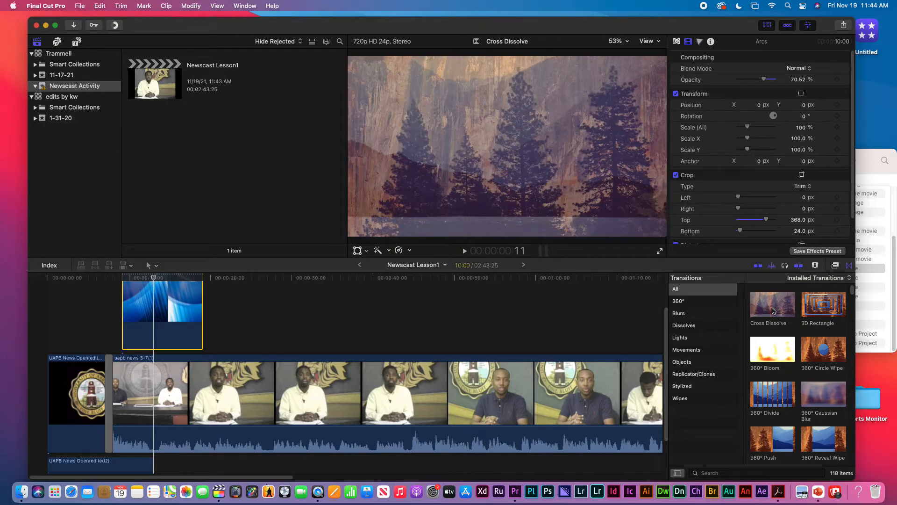
Add a Cross Dissolve to the Arcs clip and play back the fade-in from 8:02
left_click_drag(774, 311, 169, 319)
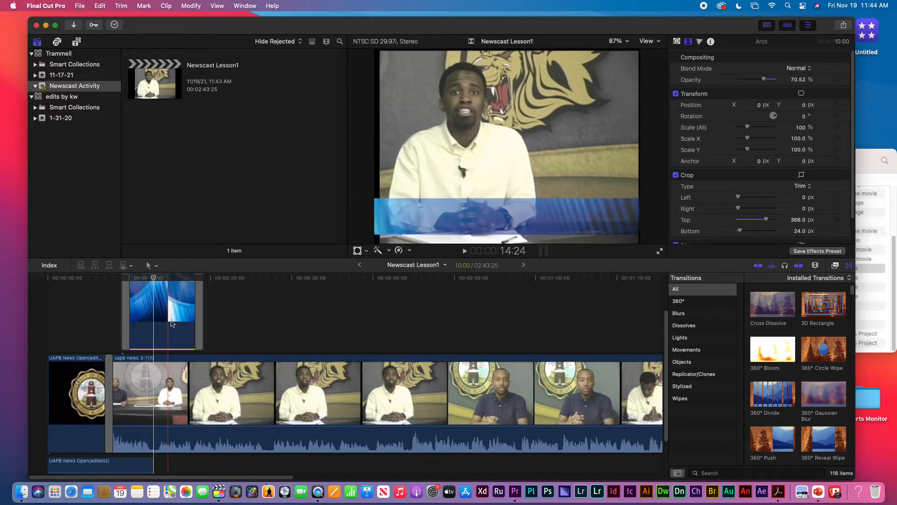
left_click(113, 279)
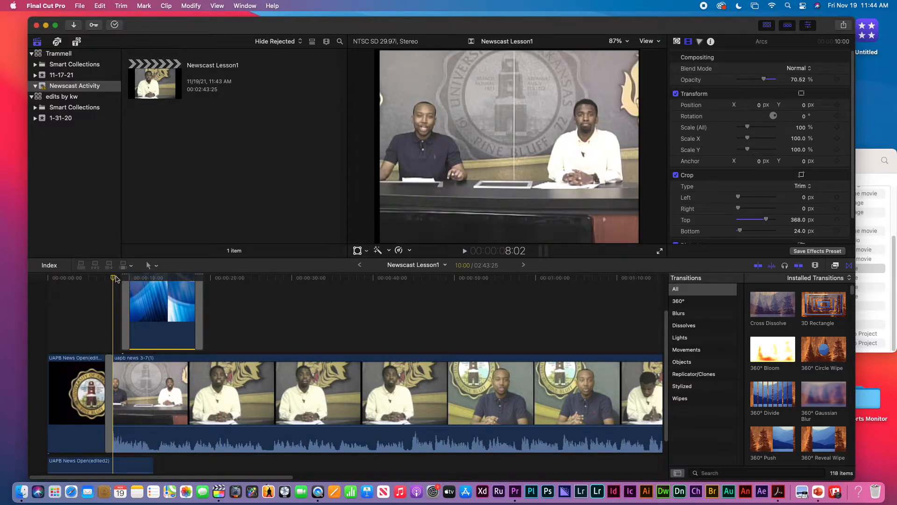
key("space")
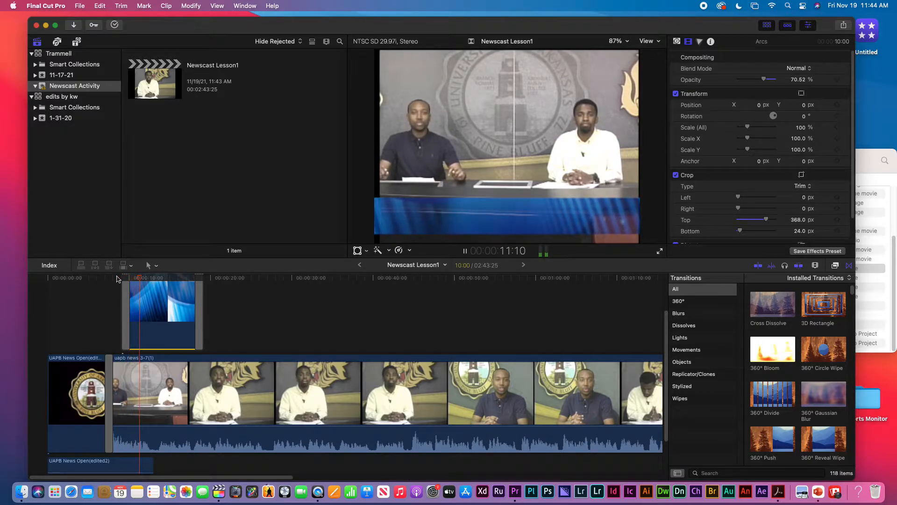
key("space")
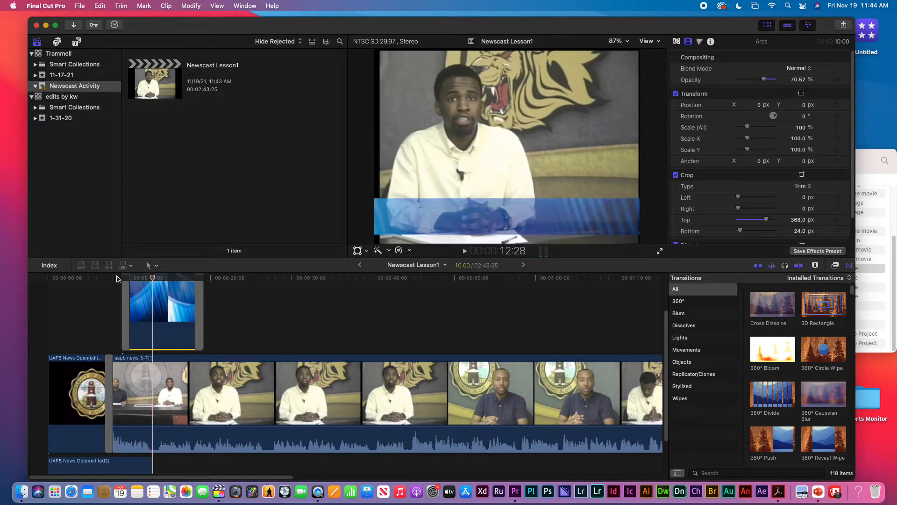
Trim the Arcs clip's end so it runs about 3:12
left_click(201, 295)
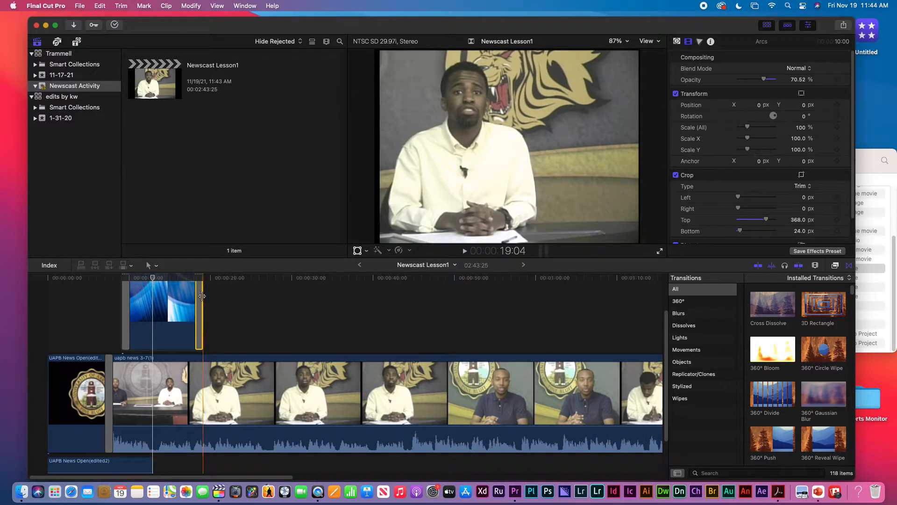
left_click_drag(201, 296, 157, 300)
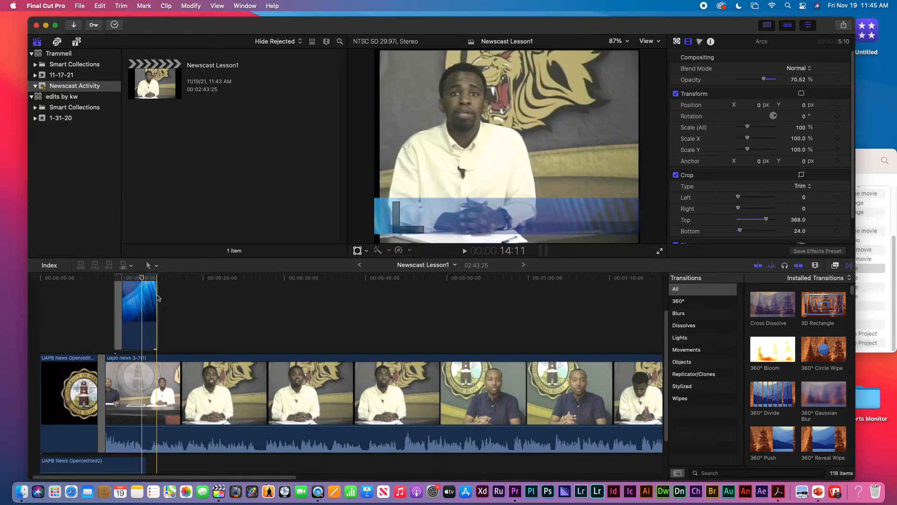
left_click_drag(154, 295, 139, 295)
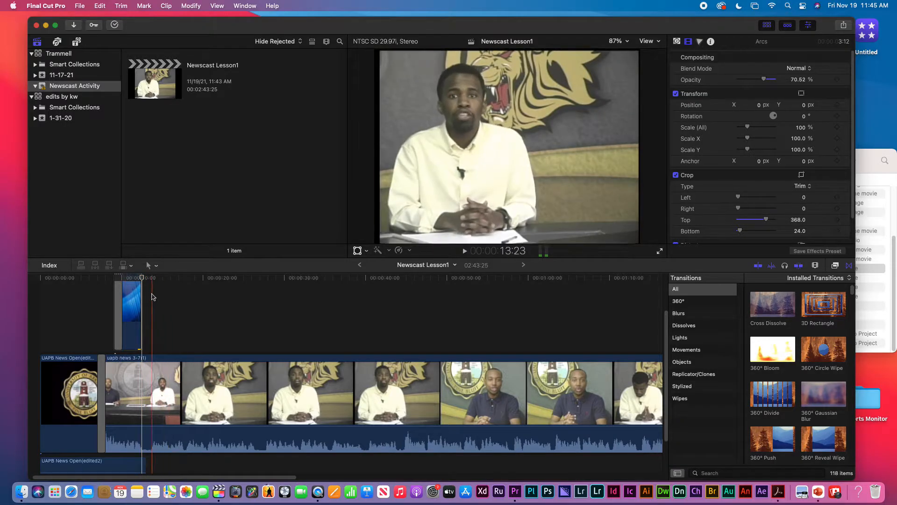
Extend the Arcs clip to start earlier, add a Cross Dissolve at its start, and preview it
left_click(118, 303)
left_click(115, 303)
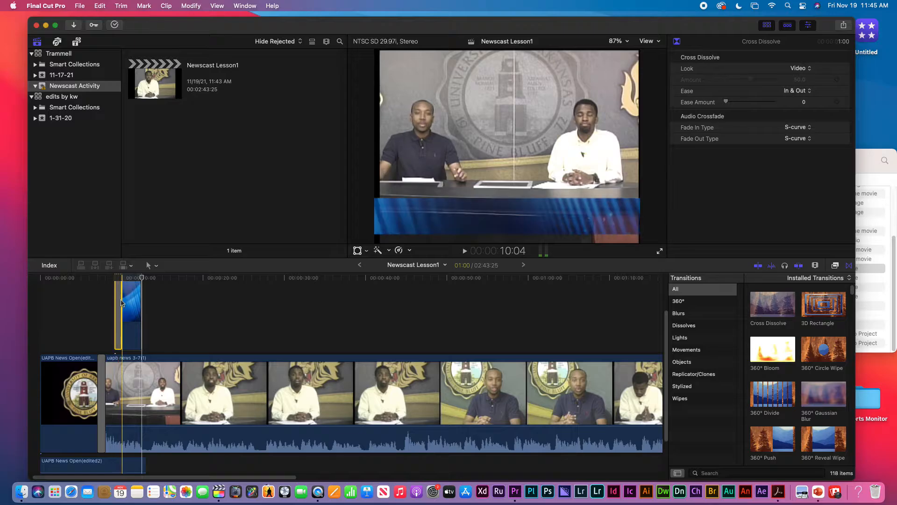
left_click_drag(116, 303, 107, 281)
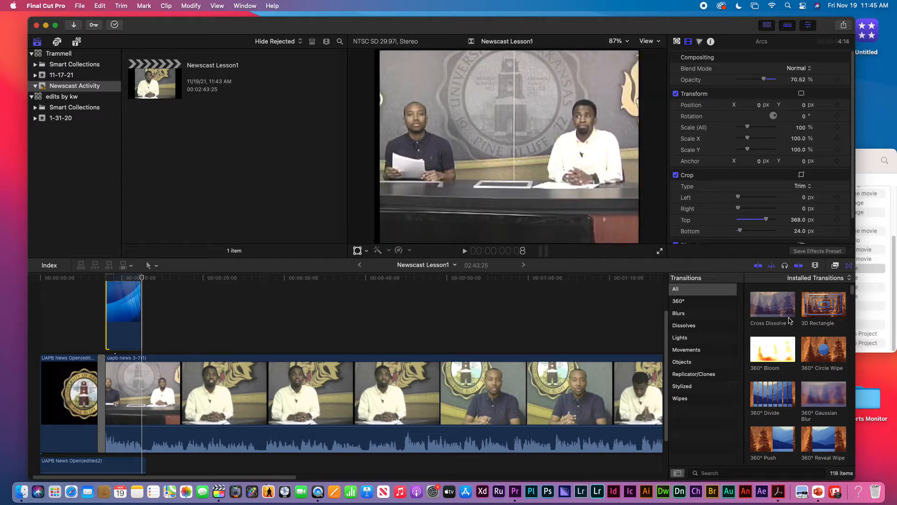
left_click_drag(780, 312, 111, 308)
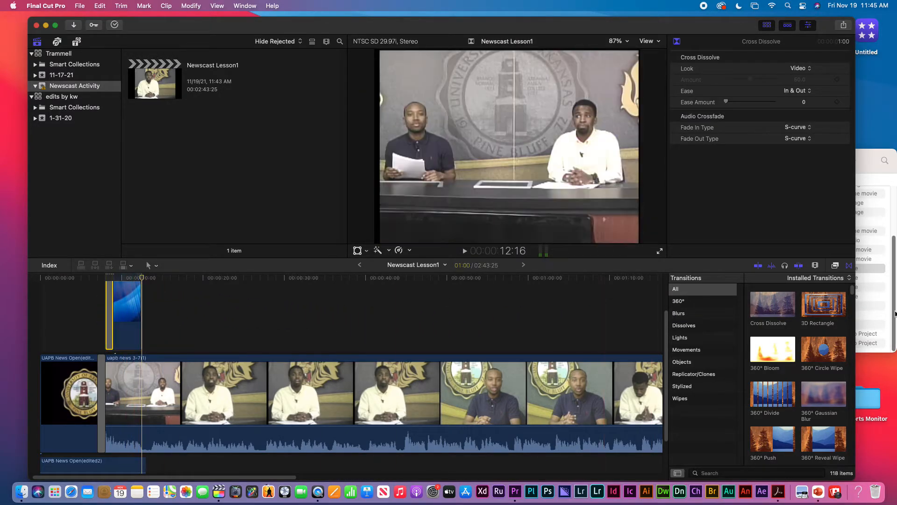
left_click_drag(786, 309, 144, 294)
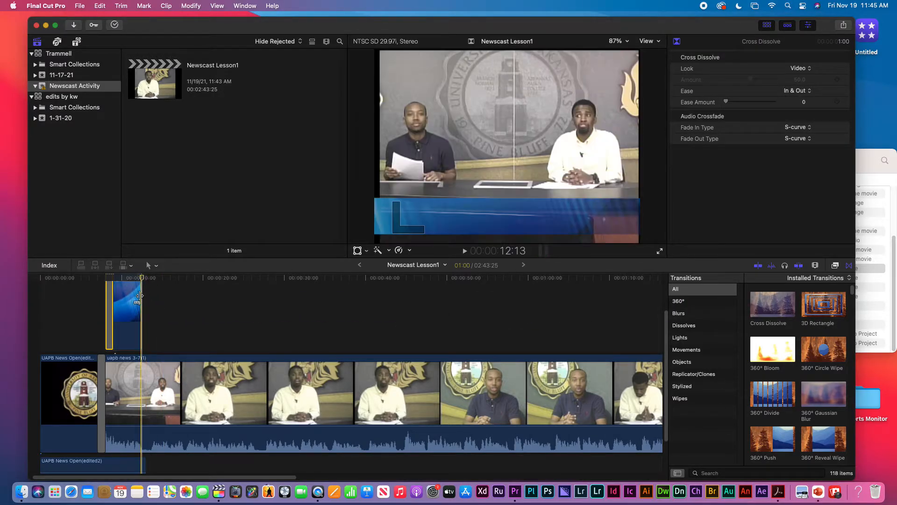
left_click(129, 290)
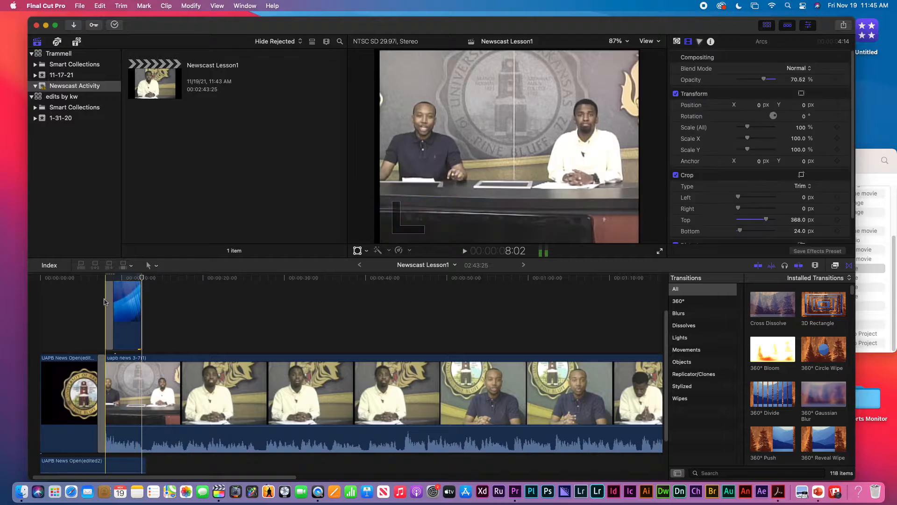
left_click(104, 278)
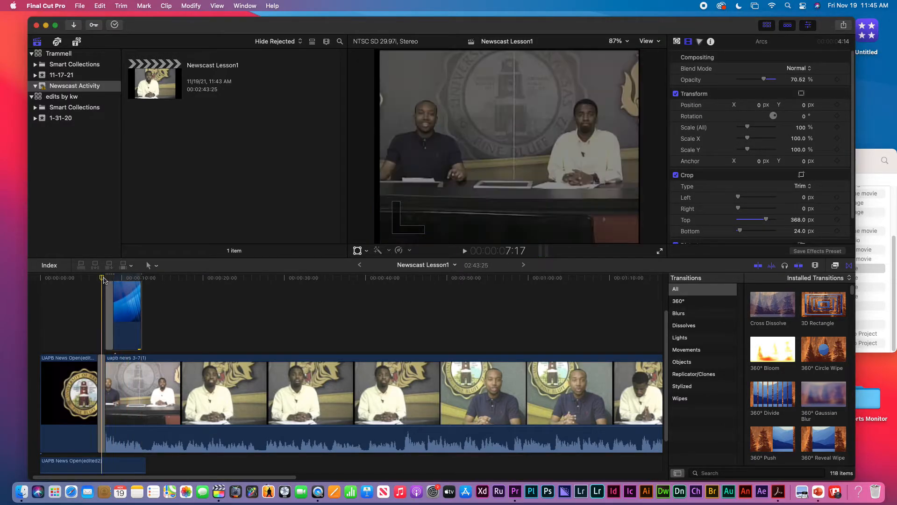
key("space")
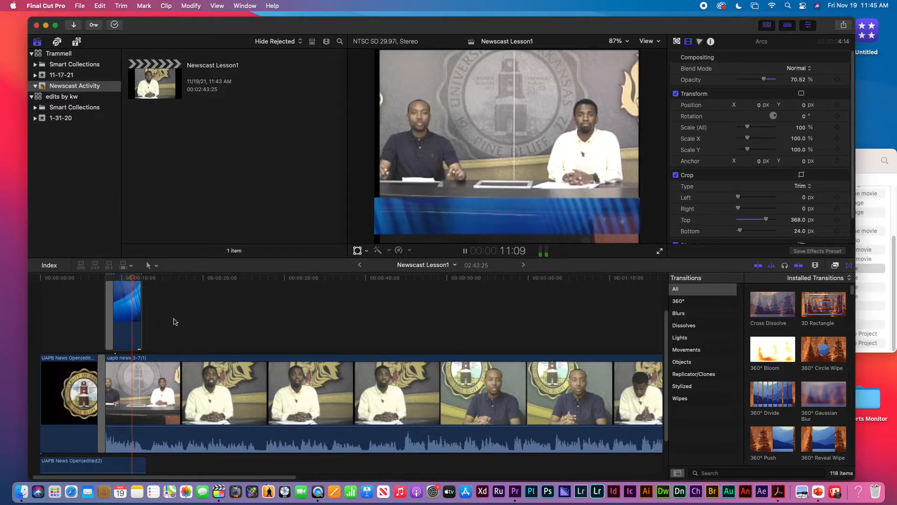
key("space")
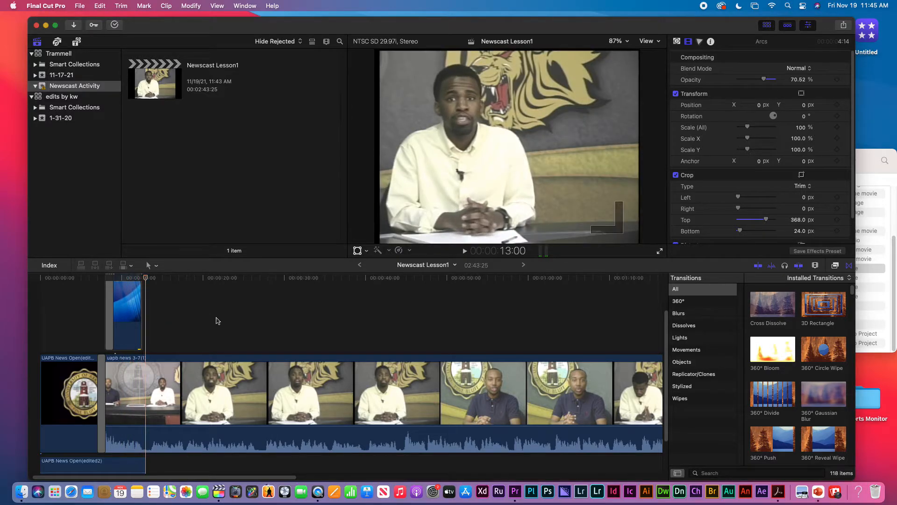
key("super+equal")
key("super+equal")
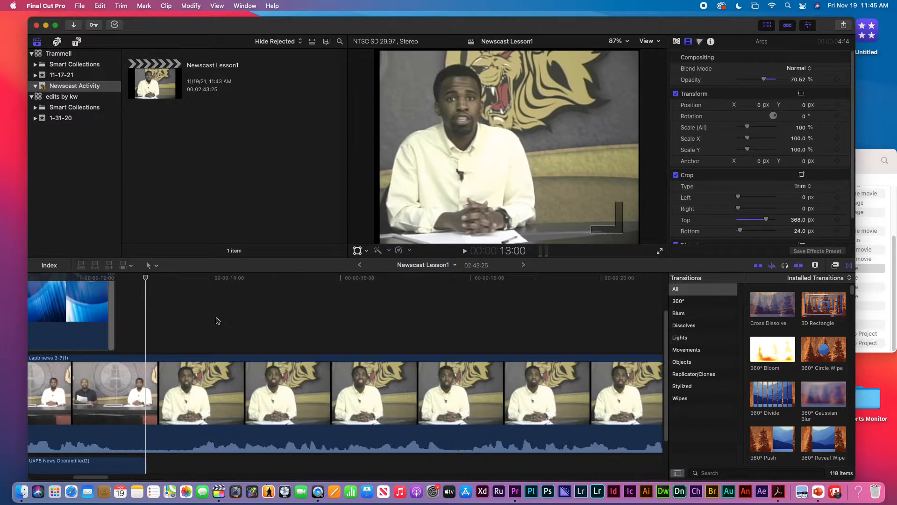
Add a one-second Cross Dissolve to the Arcs clip's end and play back the opening
left_click(111, 307)
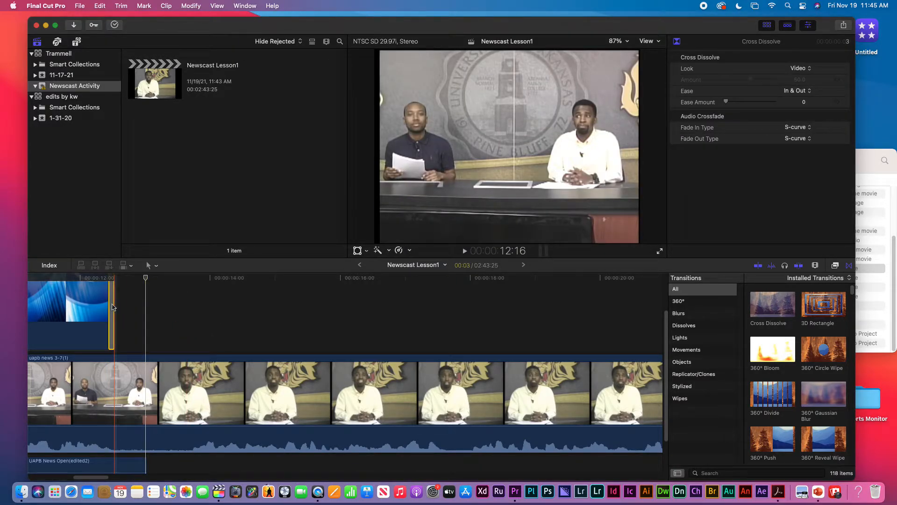
left_click(124, 318)
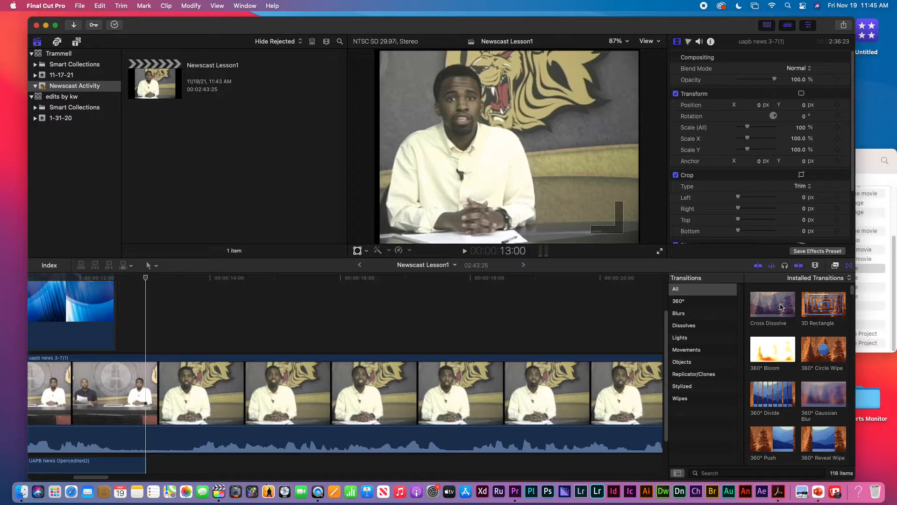
left_click_drag(781, 307, 97, 327)
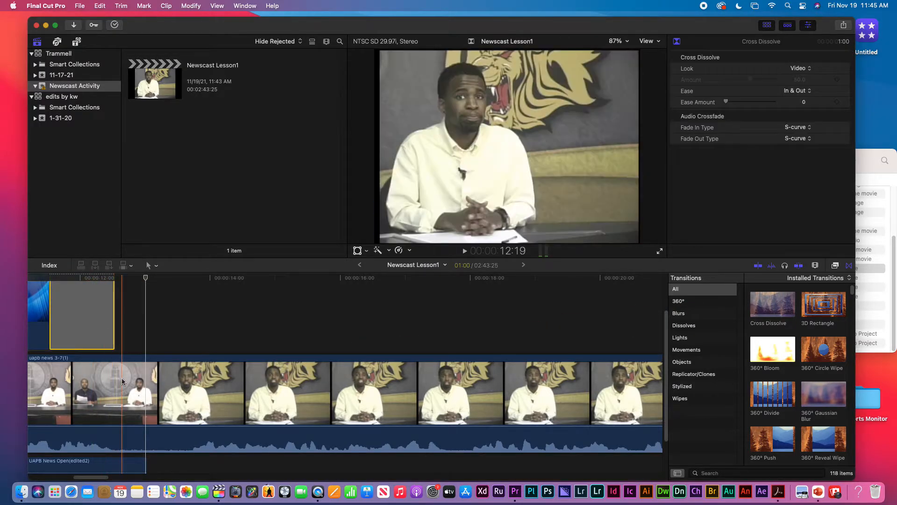
key("super+minus")
key("super+minus")
key("super+minus")
key("super+minus")
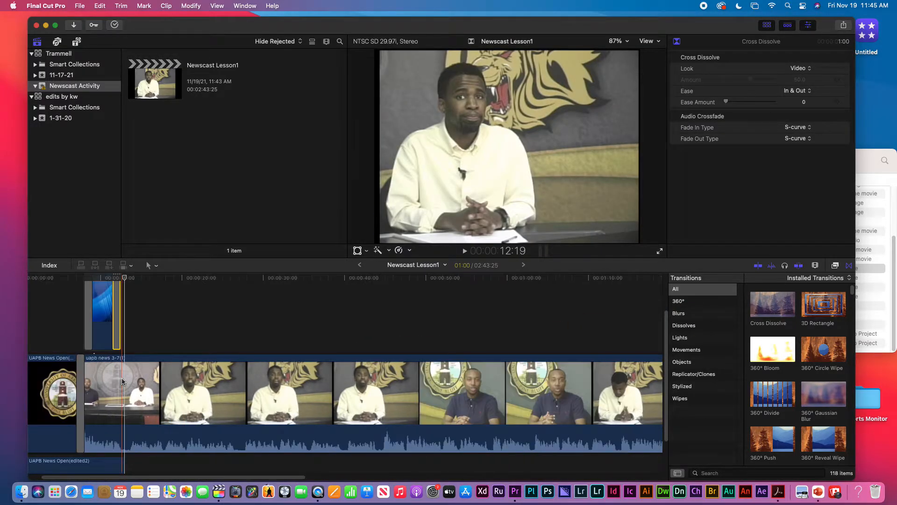
left_click(78, 279)
key("space")
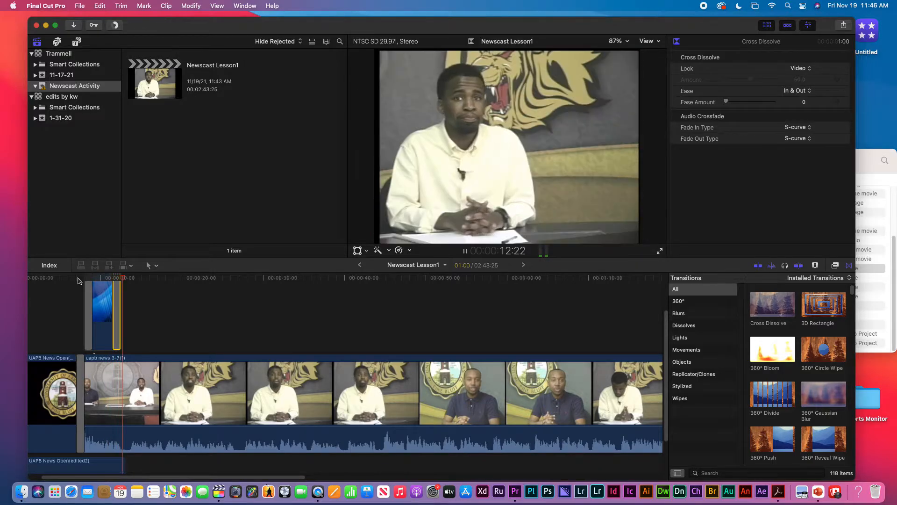
left_click(99, 279)
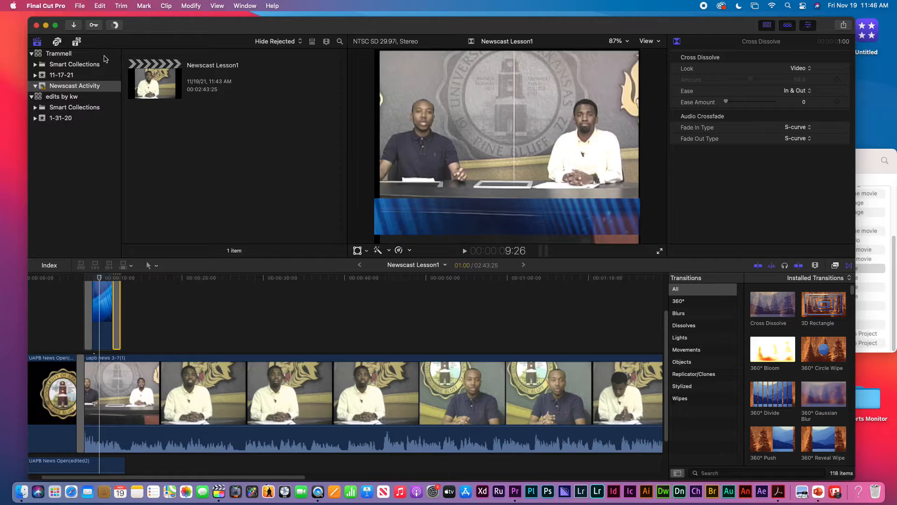
Place a Build In/Out Custom title above the Arcs background
left_click(78, 43)
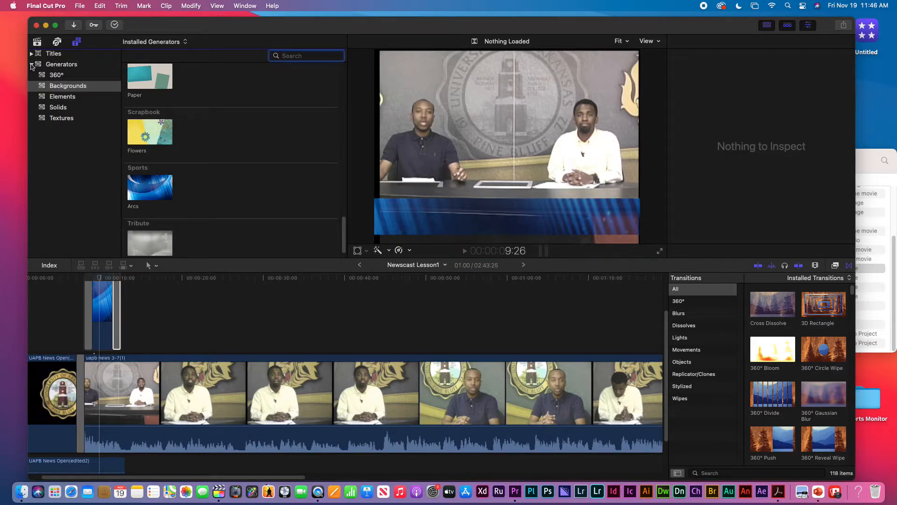
left_click(31, 64)
left_click(32, 54)
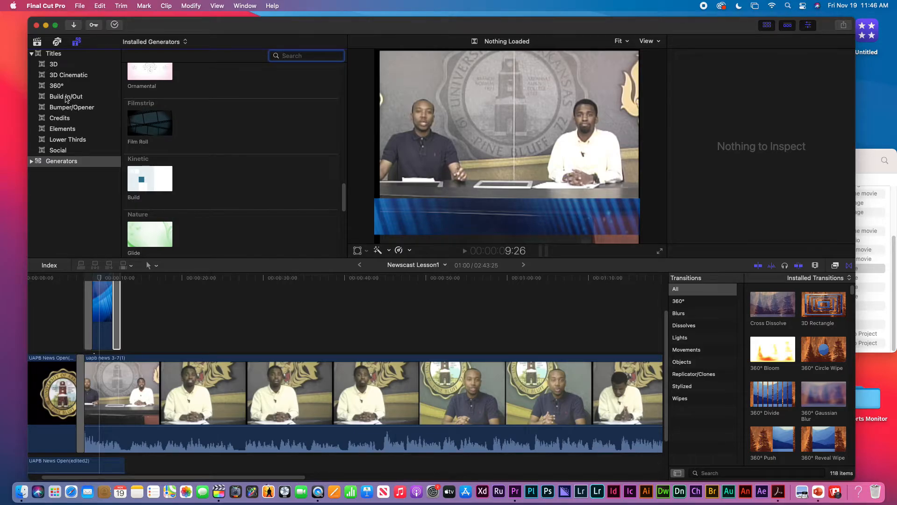
left_click(67, 98)
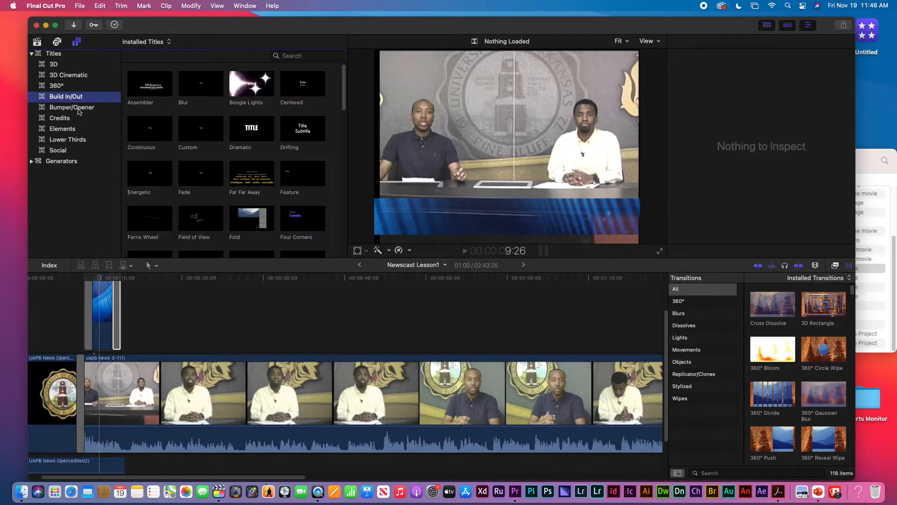
left_click(201, 130)
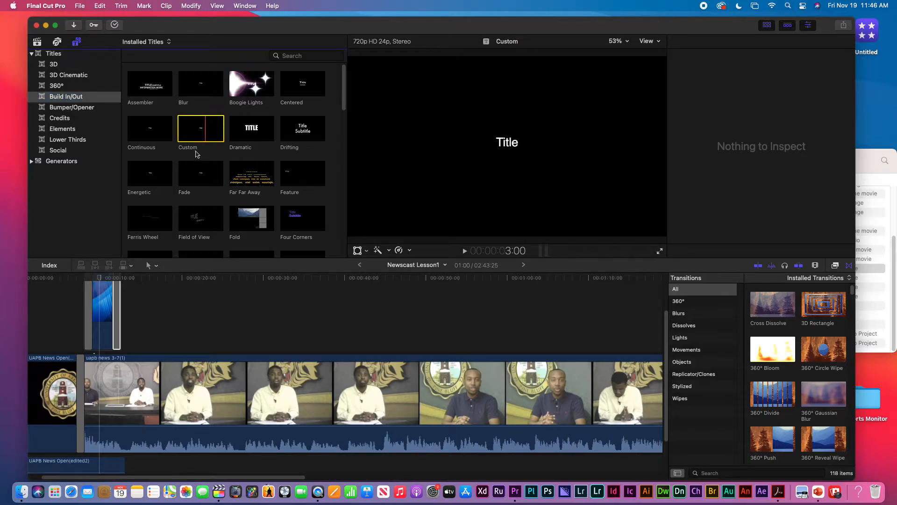
key("super+4")
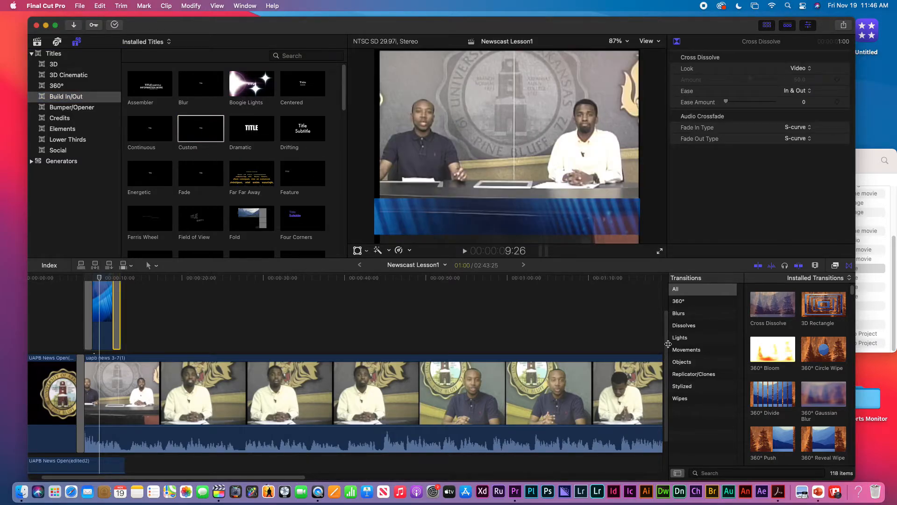
scroll(666, 346, "up", 3)
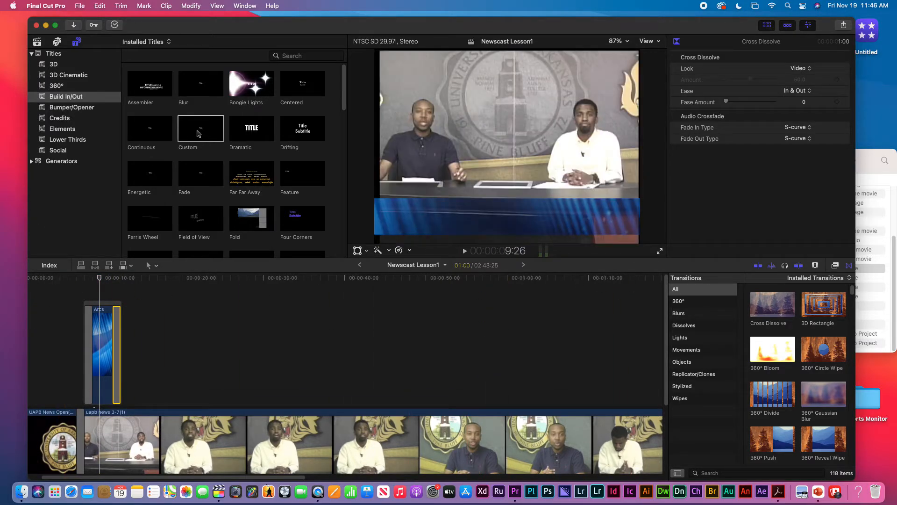
left_click_drag(201, 130, 86, 293)
Trim the Custom title's end so it lasts 4:14
left_click(96, 276)
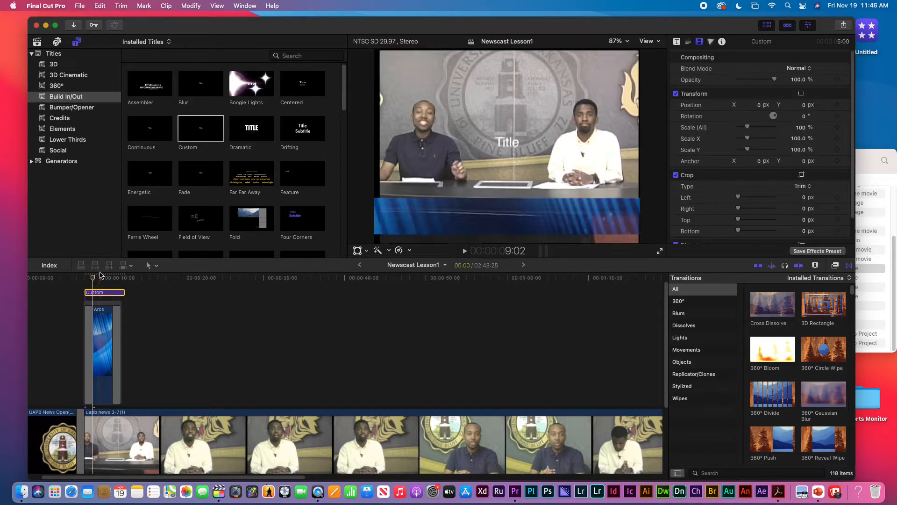
left_click(124, 293)
left_click_drag(123, 293, 120, 293)
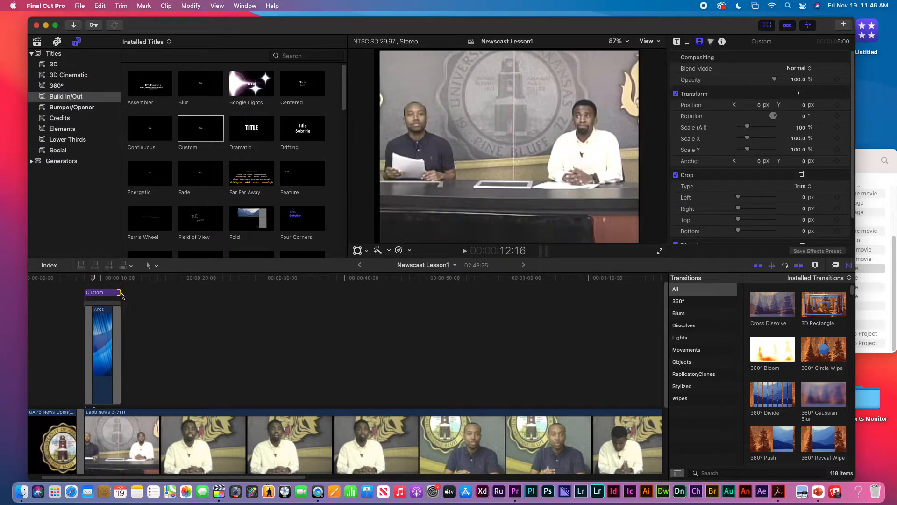
left_click(103, 279)
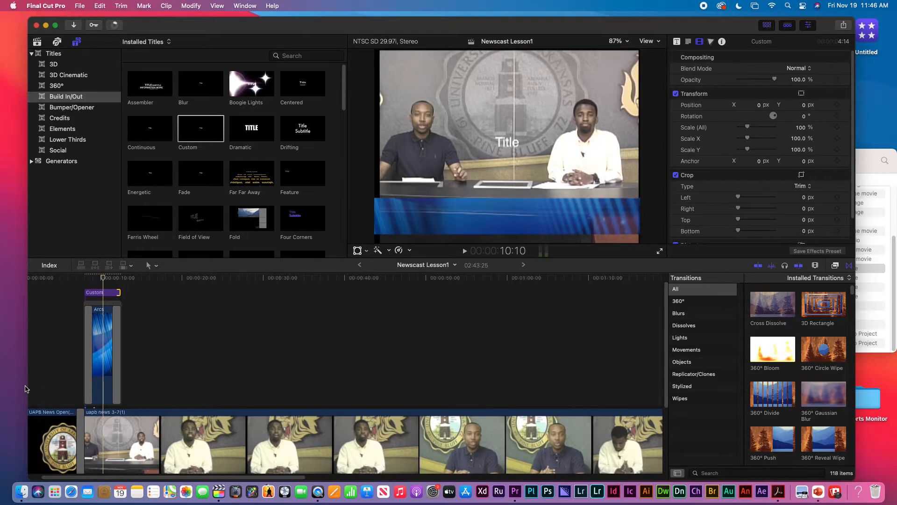
Type the two anchors' full names into the Custom title, fixing a stray period and a misspelling
double_click(103, 293)
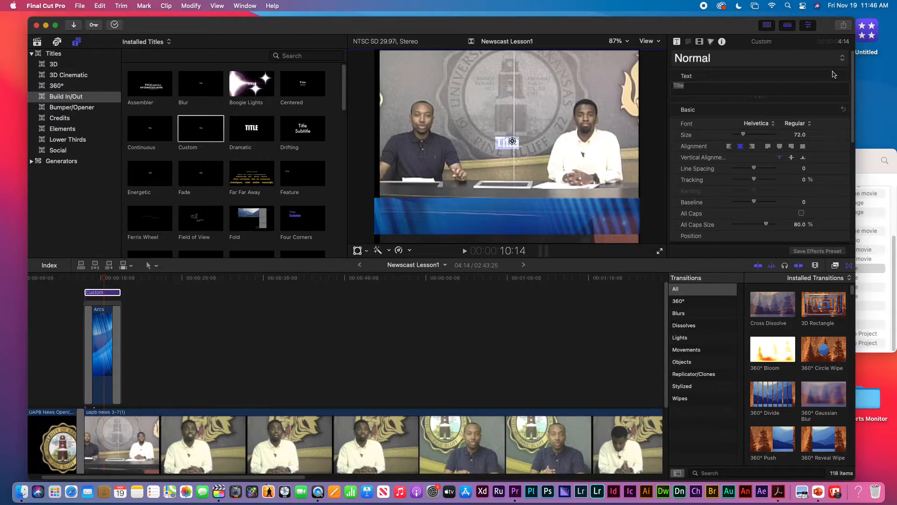
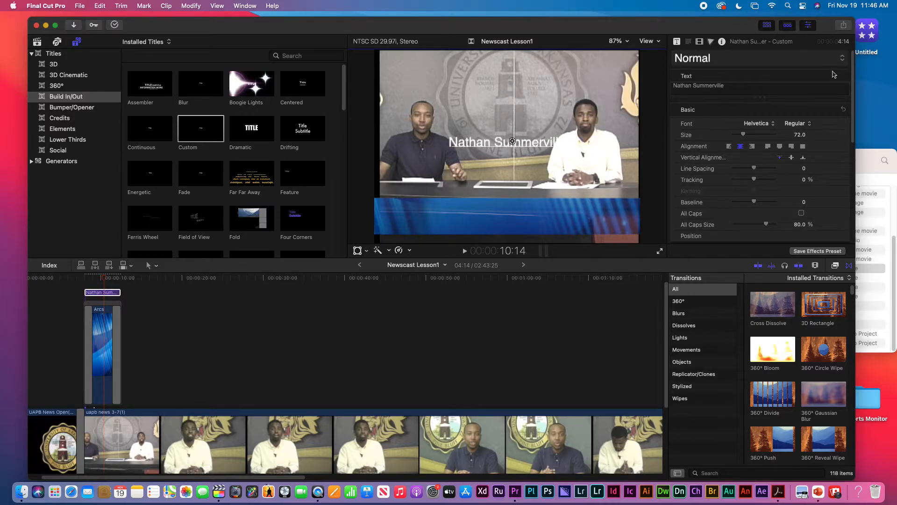
type(".")
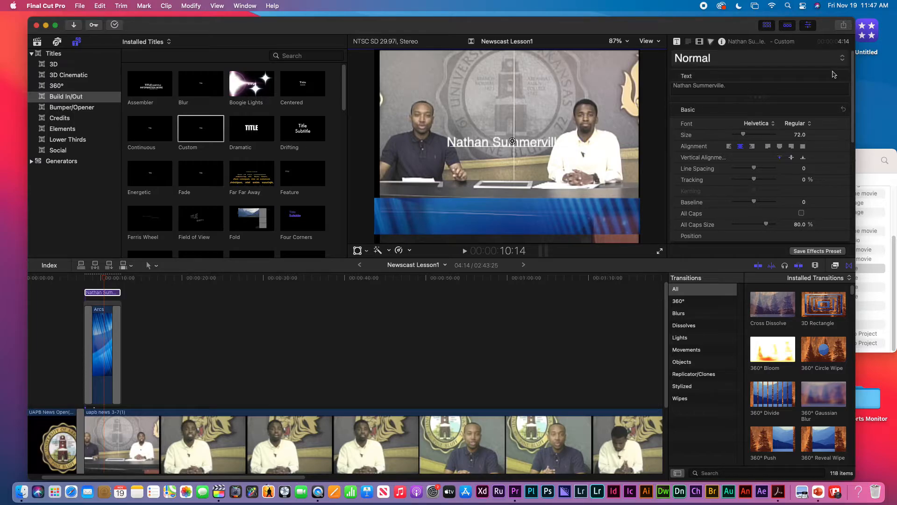
key("BackSpace")
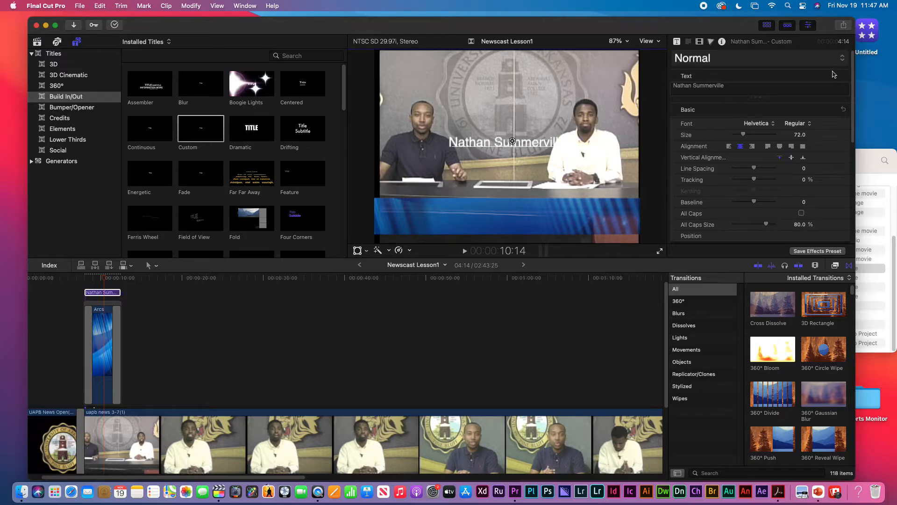
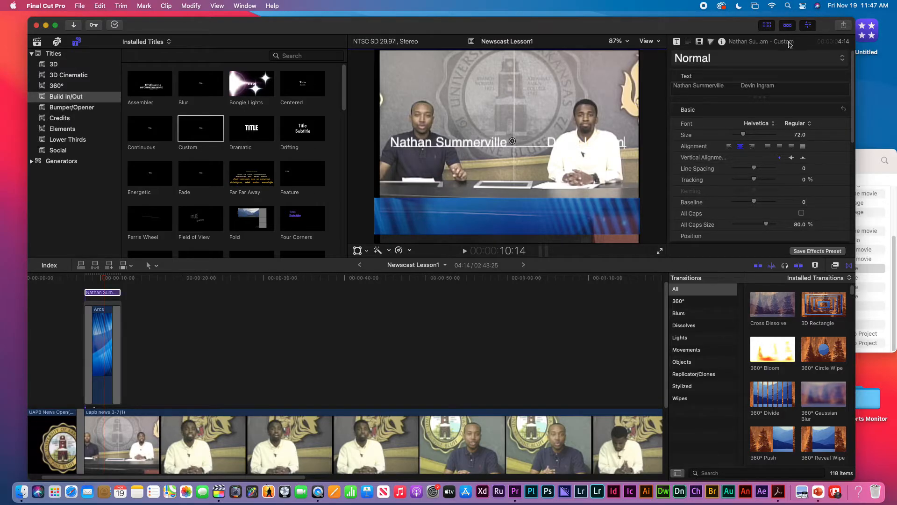
Move the names title down to Position Y -177.1 px, onto the blue Arcs band
left_click(699, 42)
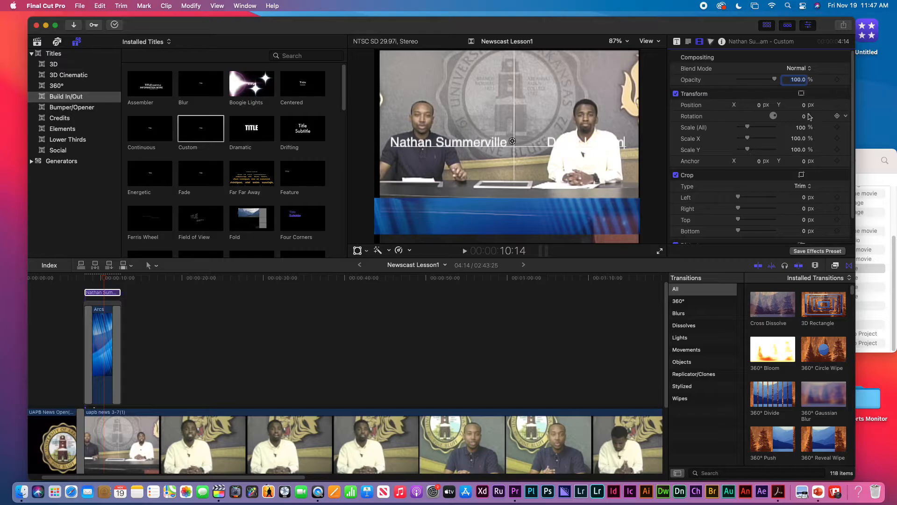
left_click_drag(802, 105, 802, 105)
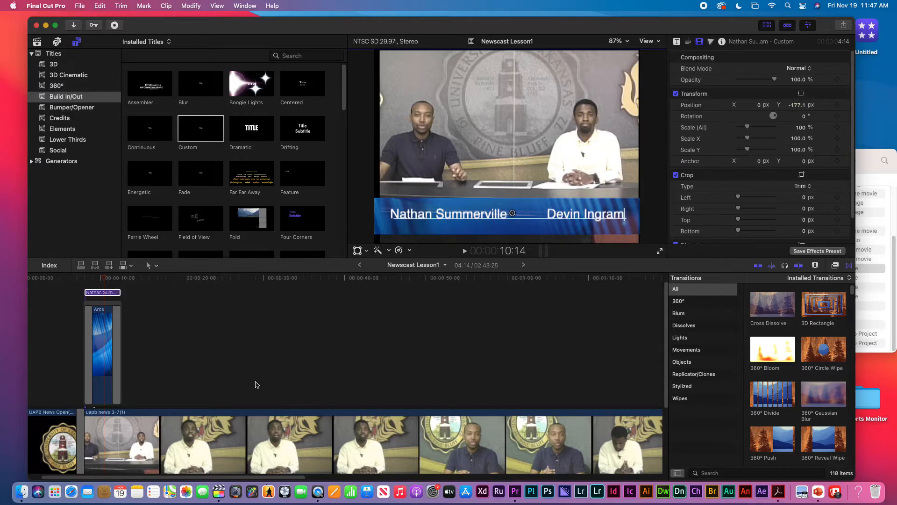
left_click(93, 280)
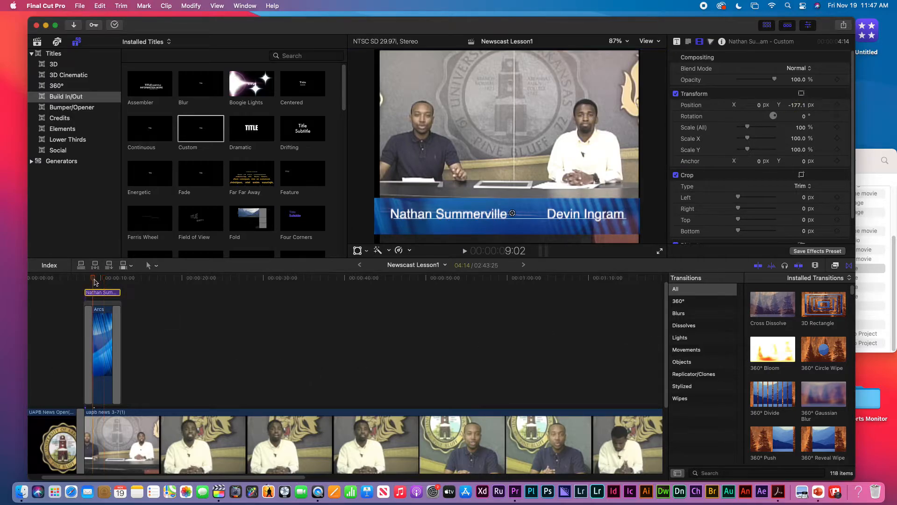
key("super+equal")
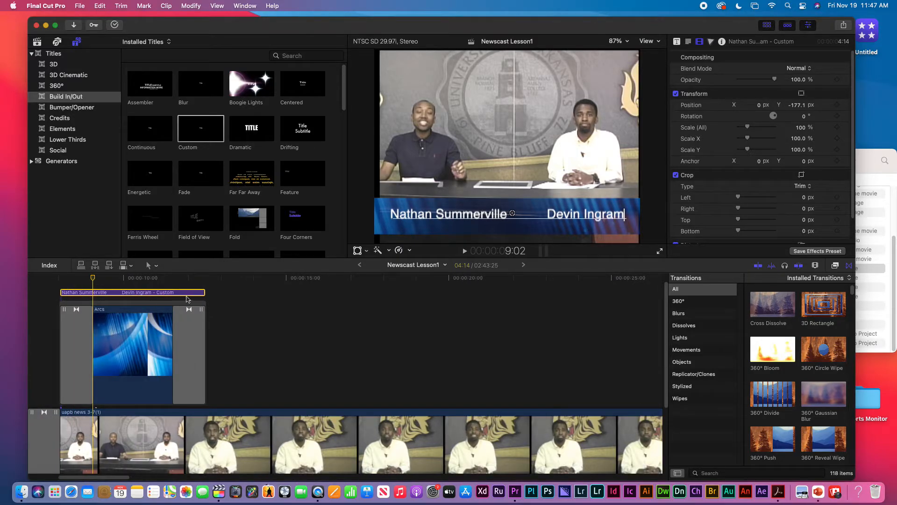
Shorten the names title's end and add a Cross Dissolve to it
left_click_drag(204, 292, 198, 293)
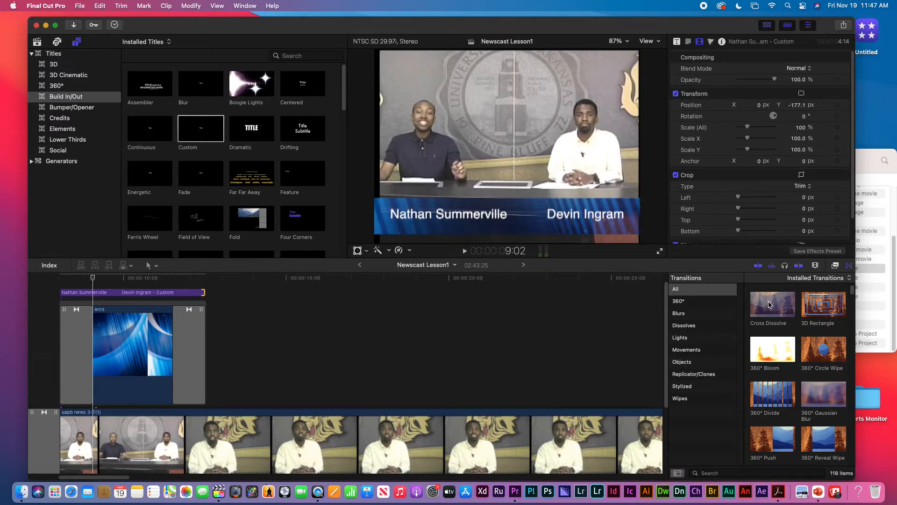
left_click_drag(768, 305, 137, 293)
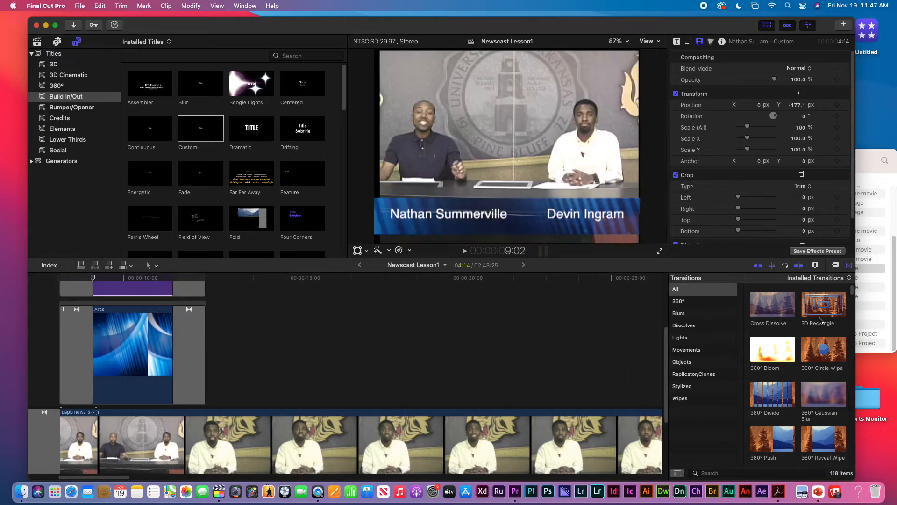
scroll(668, 362, "up", 5)
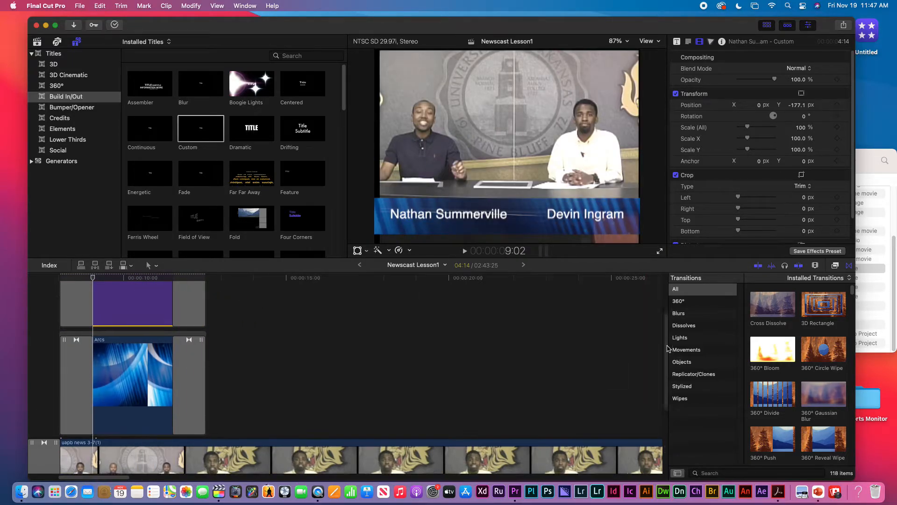
Reduce the timeline clip height, then play back the lower-third over the two-anchor shot
left_click(817, 266)
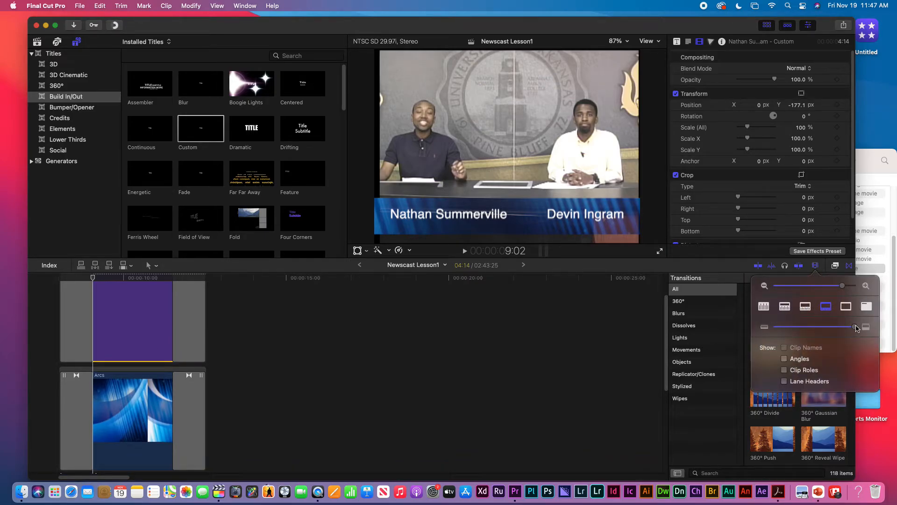
left_click_drag(856, 328, 798, 337)
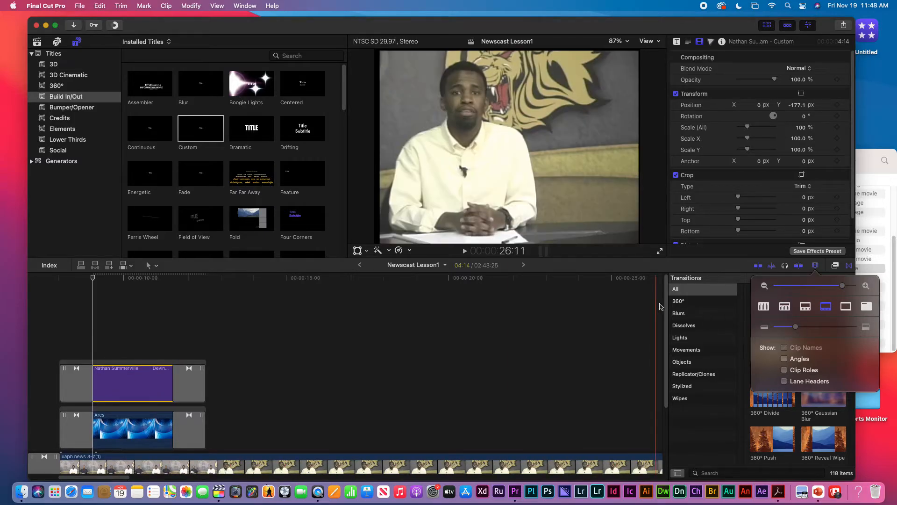
left_click(659, 340)
scroll(658, 341, "down", 2)
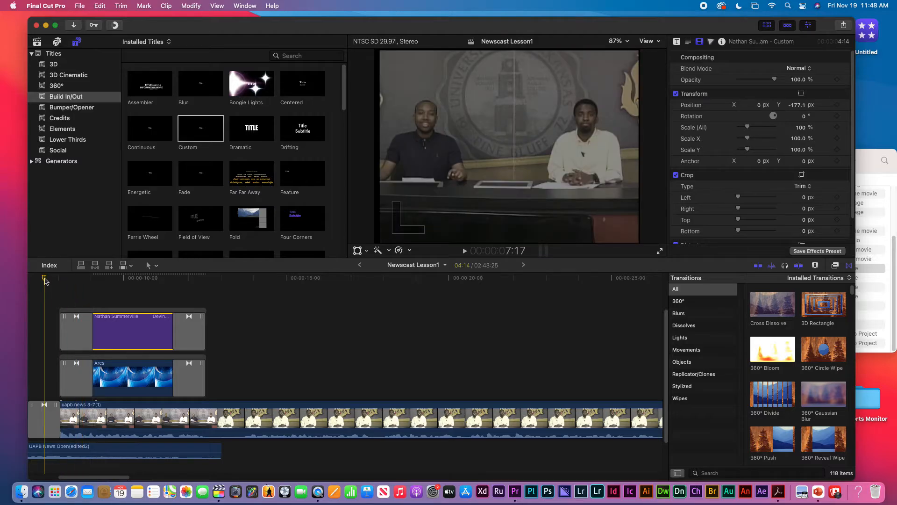
key("space")
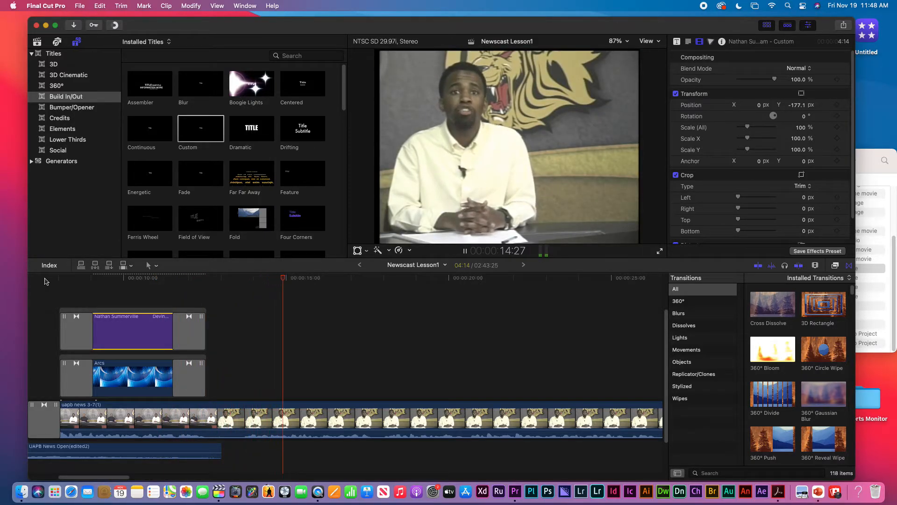
key("space")
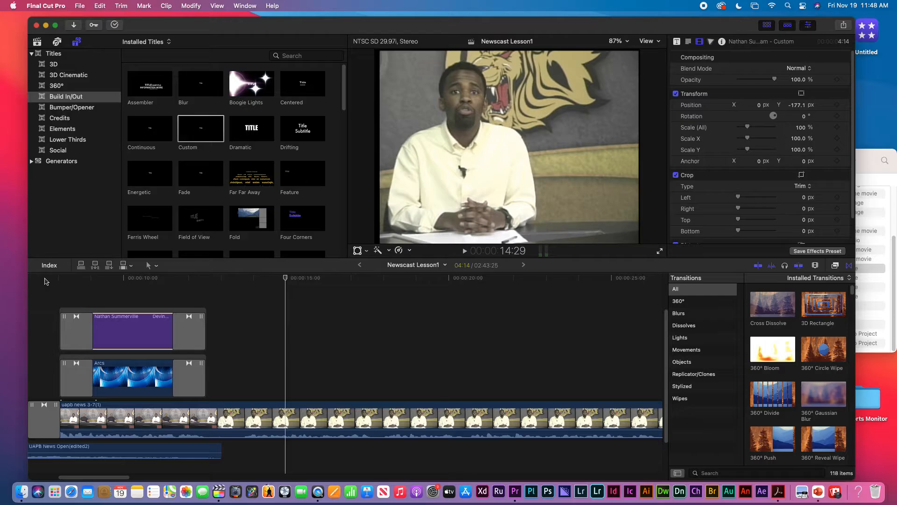
left_click(129, 372)
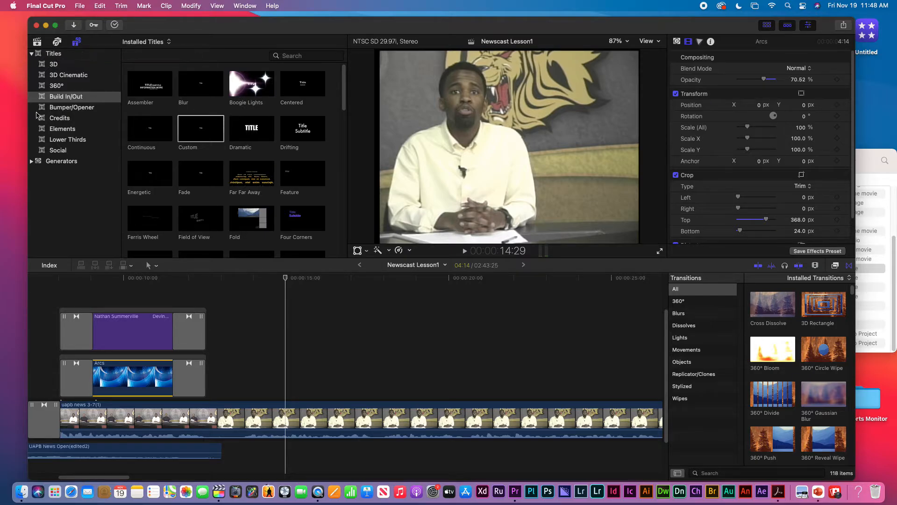
Drag a second Arcs background generator above the storyline at about 14 seconds
left_click(31, 161)
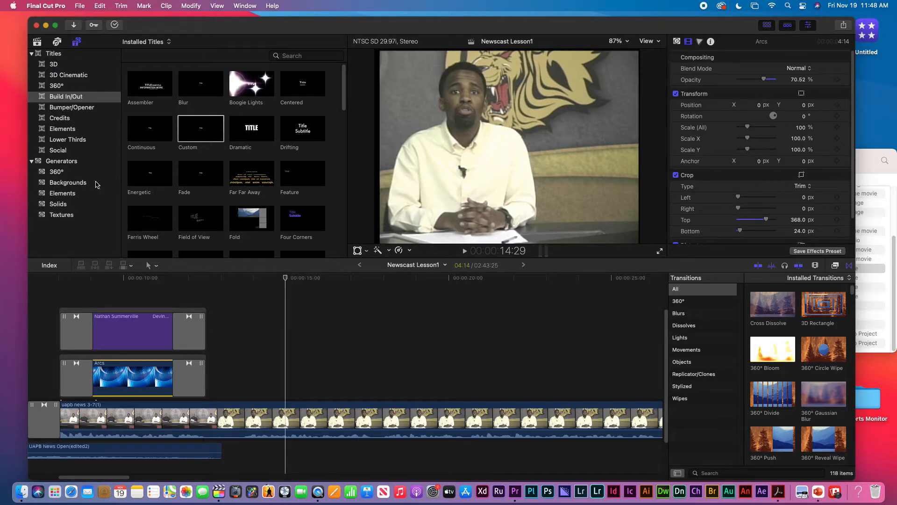
left_click(67, 183)
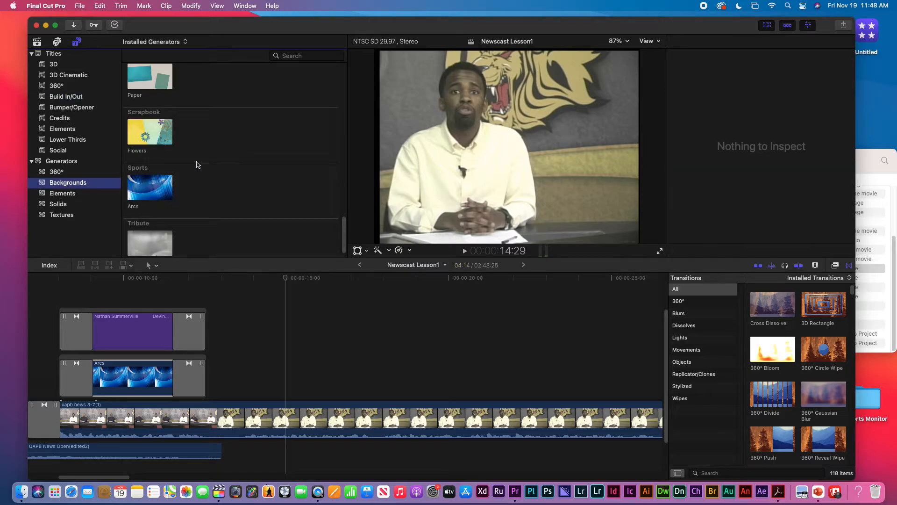
left_click(161, 189)
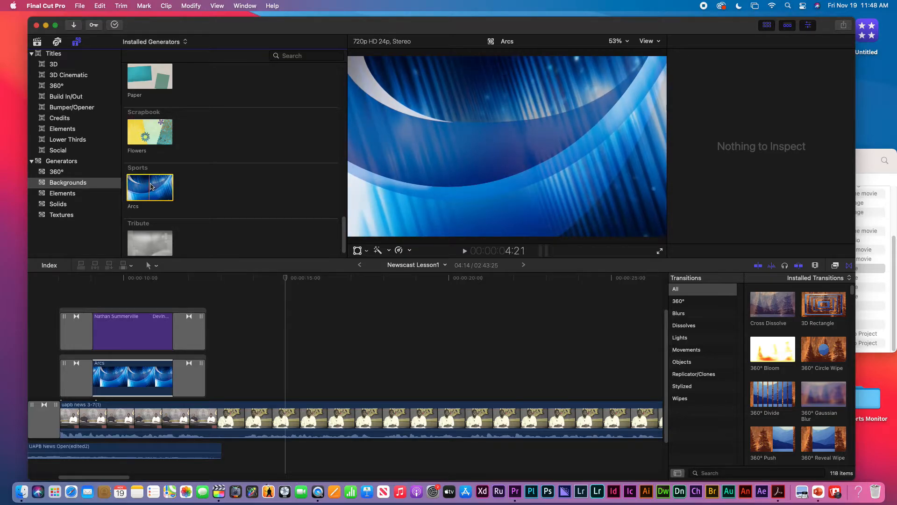
left_click_drag(150, 186, 257, 378)
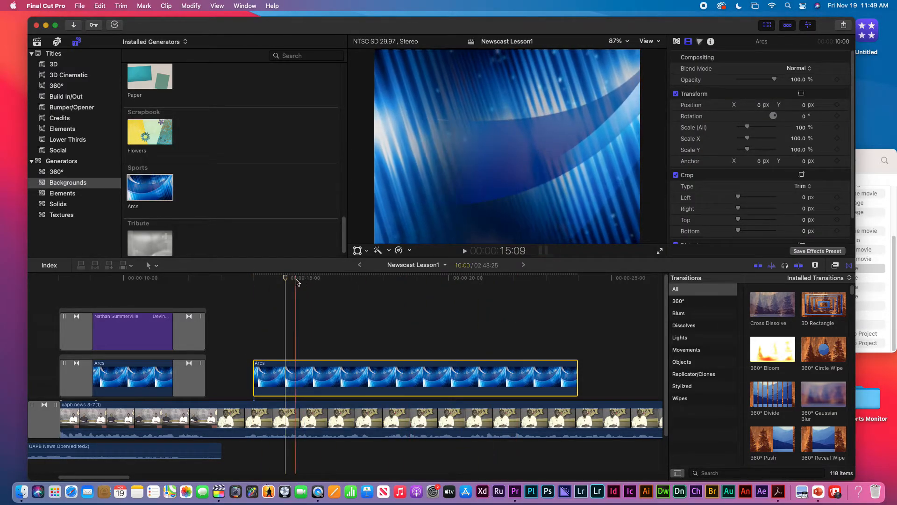
Preview the new background, then trim the second Arcs clip's end to a 4:01 duration
key("space")
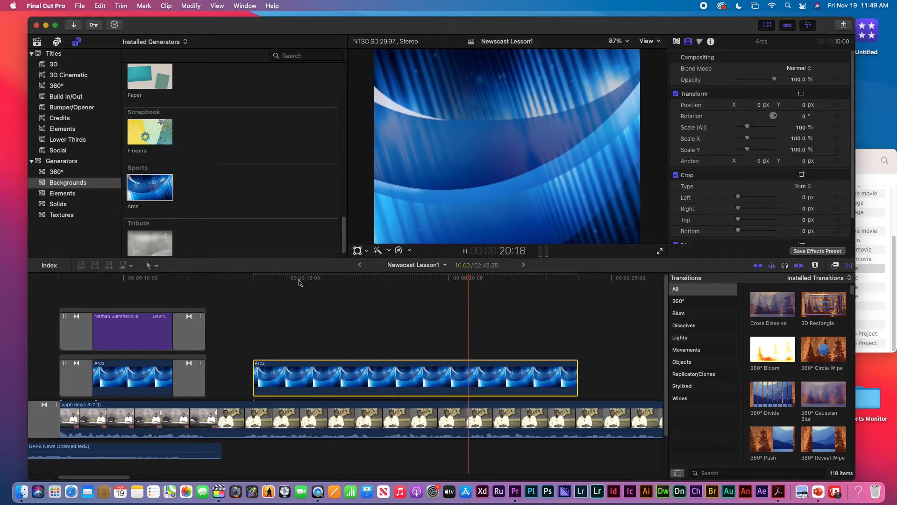
key("space")
left_click(253, 286)
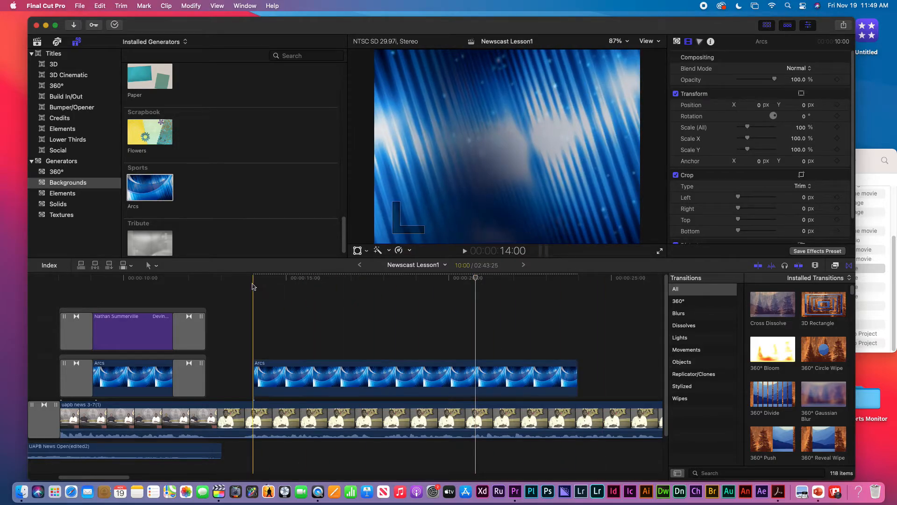
key("space")
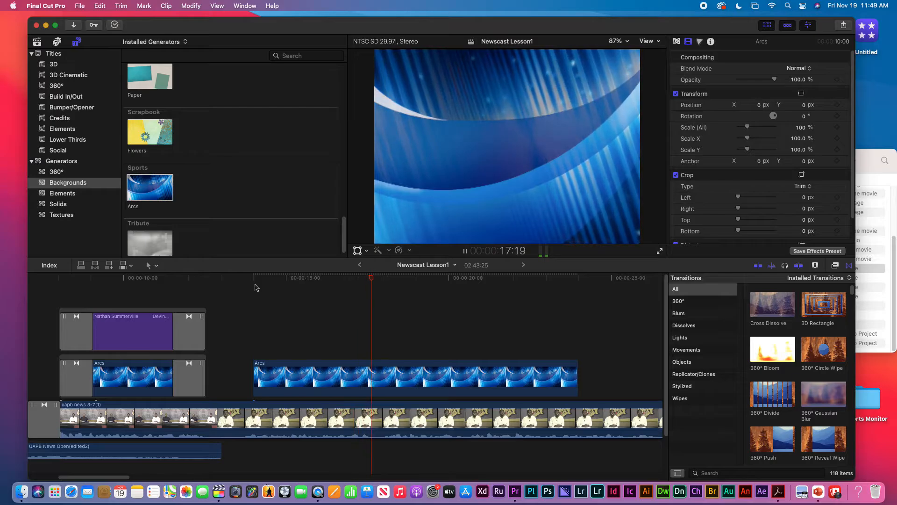
key("space")
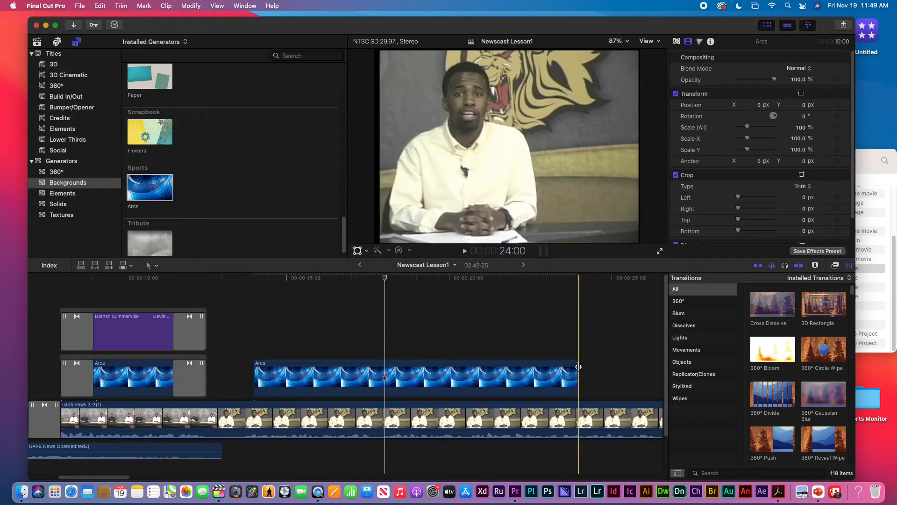
left_click_drag(576, 366, 387, 364)
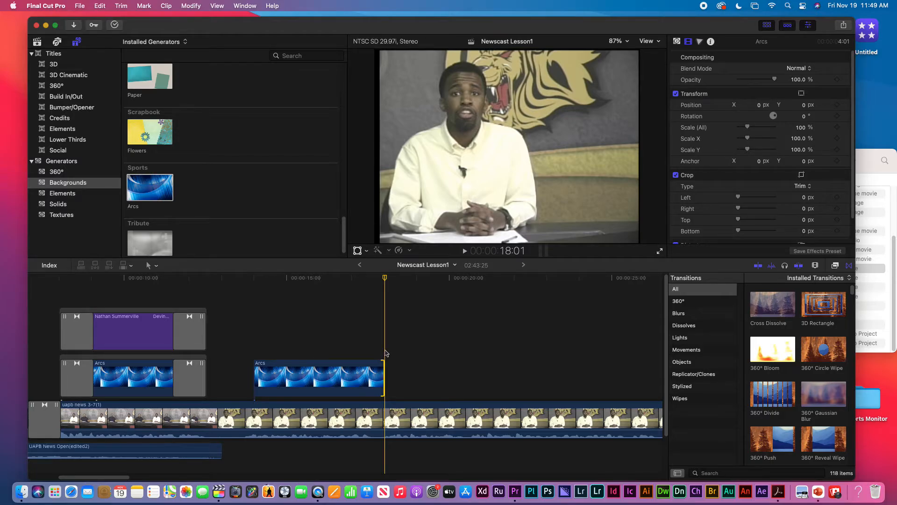
left_click(367, 280)
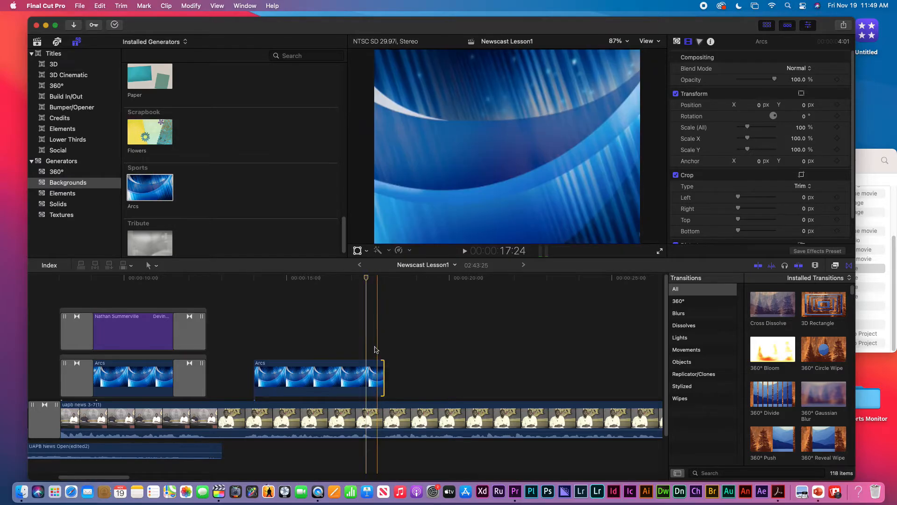
left_click(325, 369)
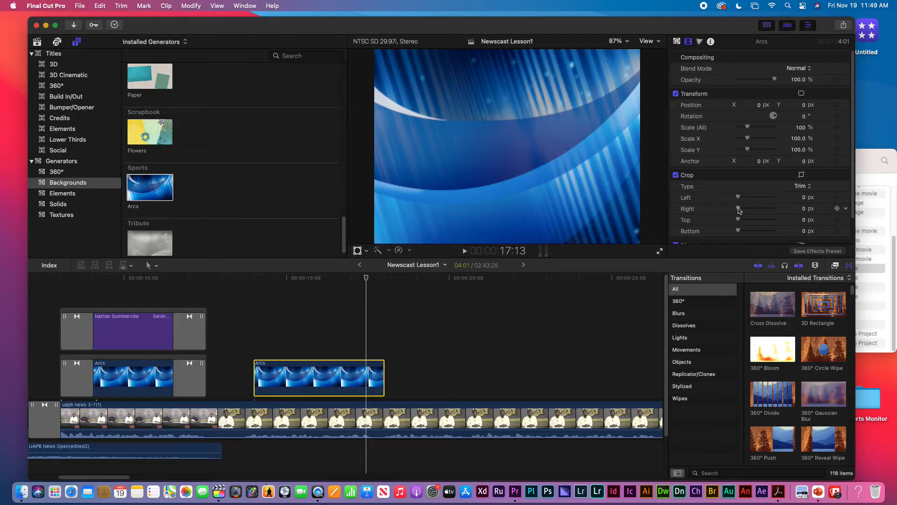
Crop 425 px from the second Arcs background's left and set its opacity to 70%
mouse_move(738, 200)
left_mouse_down()
mouse_move(775, 198)
mouse_move(739, 211)
left_mouse_up()
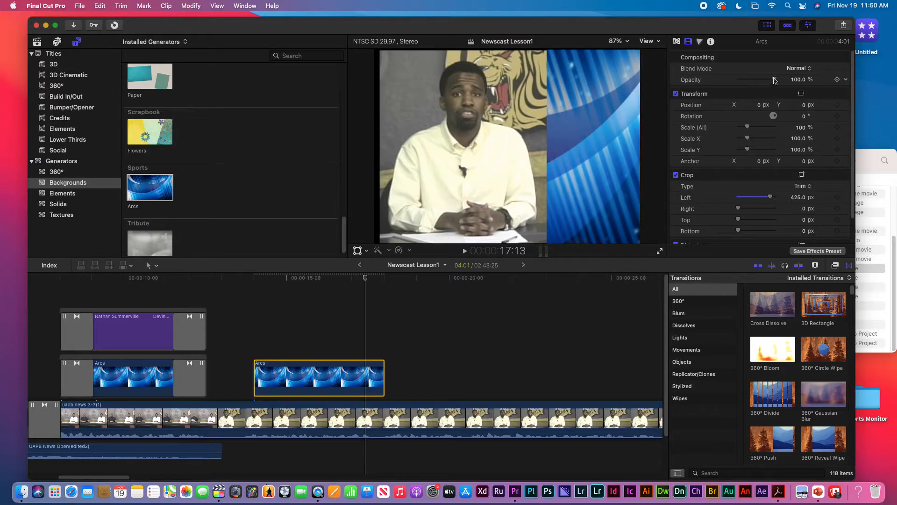
left_click(799, 80)
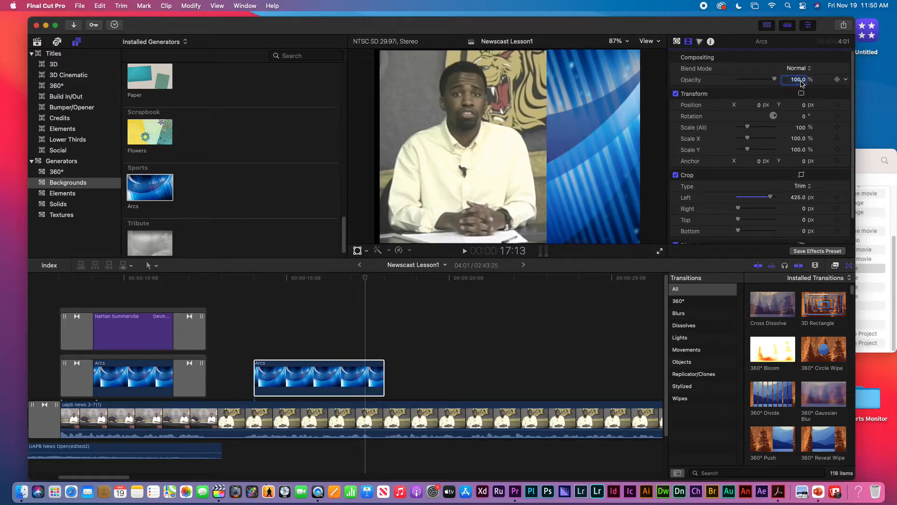
type("70")
key("Return")
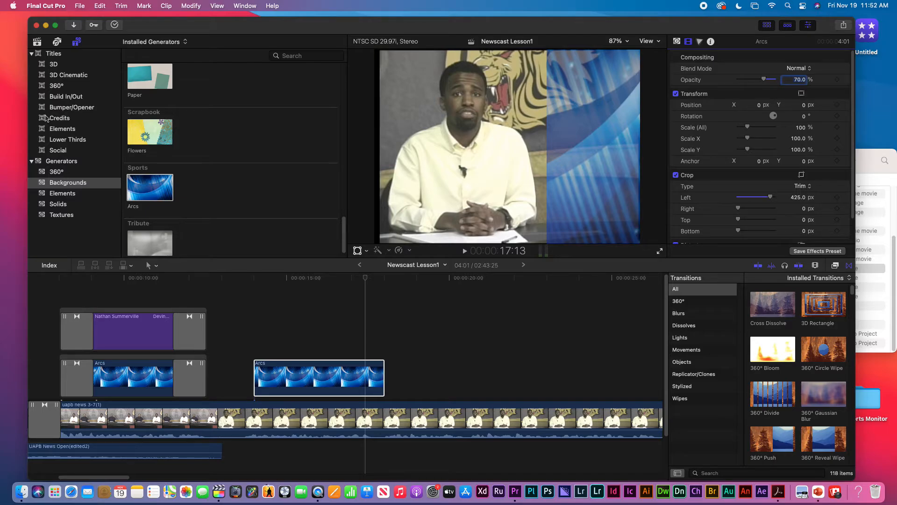
left_click(56, 96)
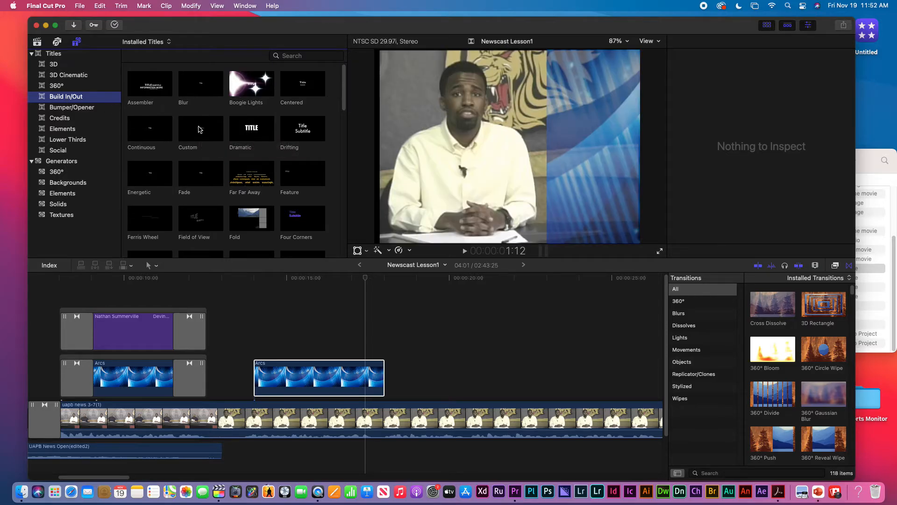
Drop a Custom title above the second Arcs clip and trim its end to match the background
left_click(201, 130)
left_click_drag(202, 129, 257, 346)
mouse_move(256, 346)
left_mouse_down()
mouse_move(267, 342)
mouse_move(255, 350)
left_mouse_up()
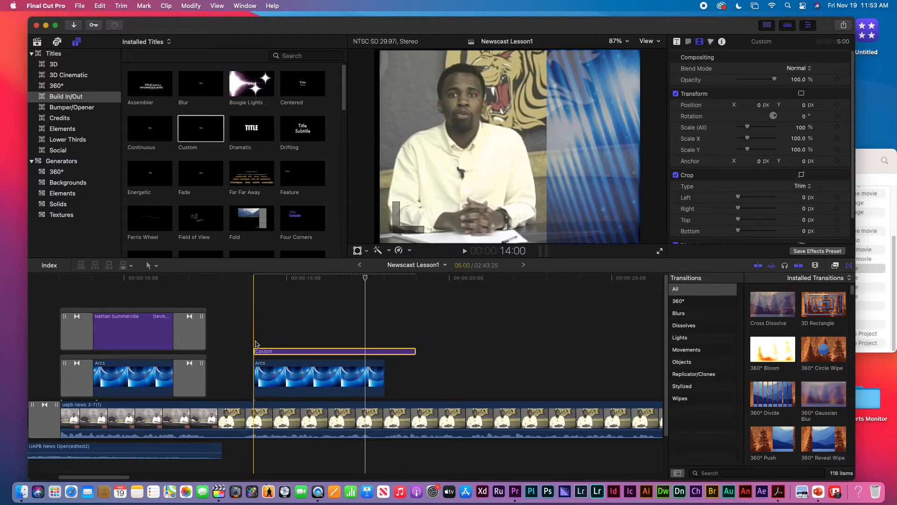
left_click_drag(415, 349, 383, 349)
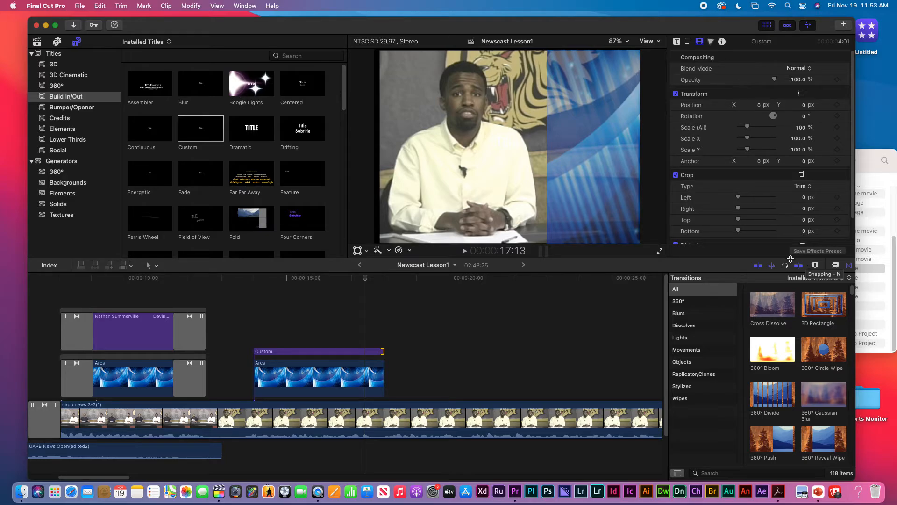
Change the second Custom title's text to 'Chancellor', shift it onto the Arcs panel, and show the libraries
left_click(328, 351)
double_click(327, 351)
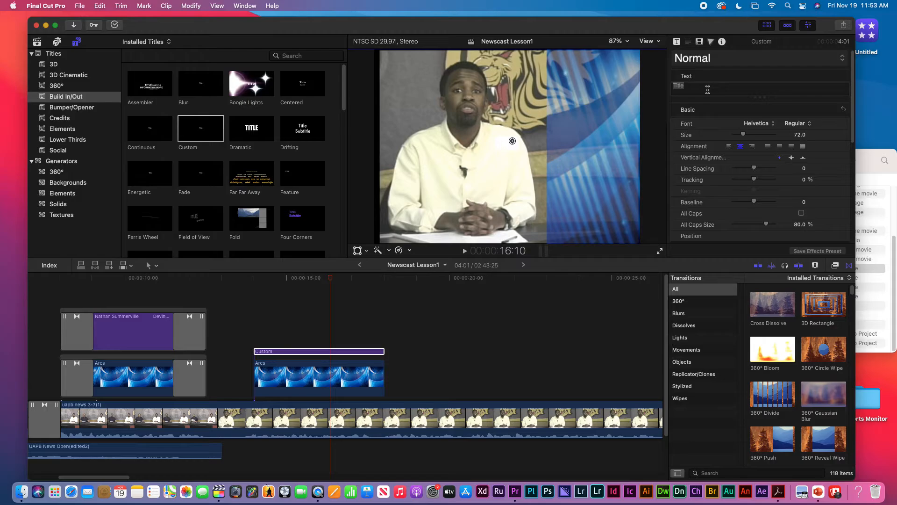
type("Chan")
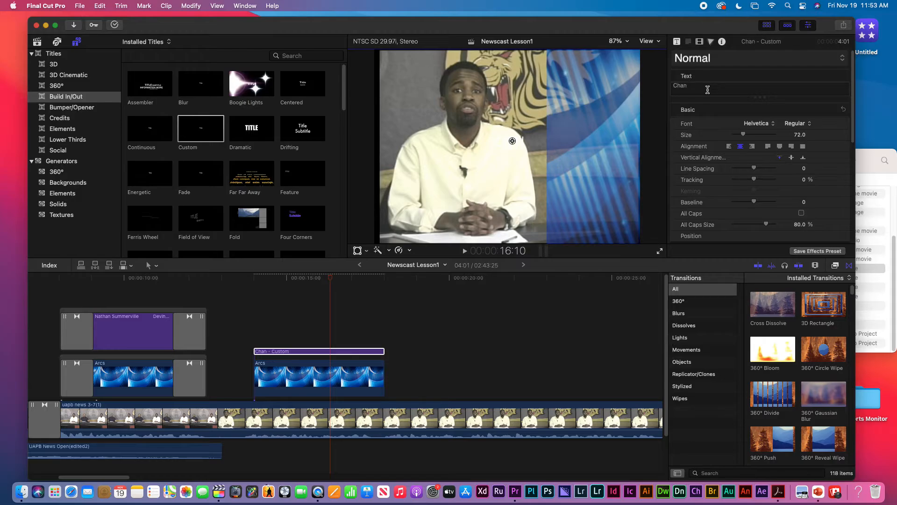
type("cellor")
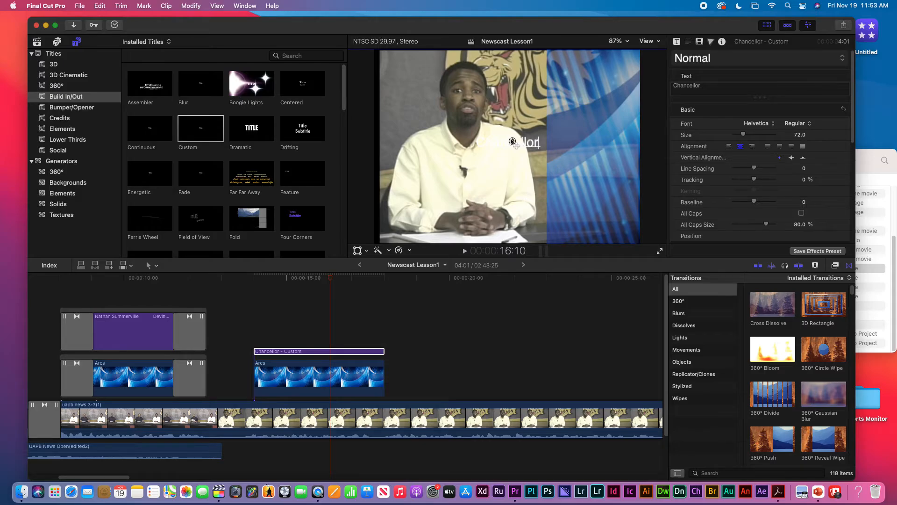
left_click_drag(512, 141, 601, 143)
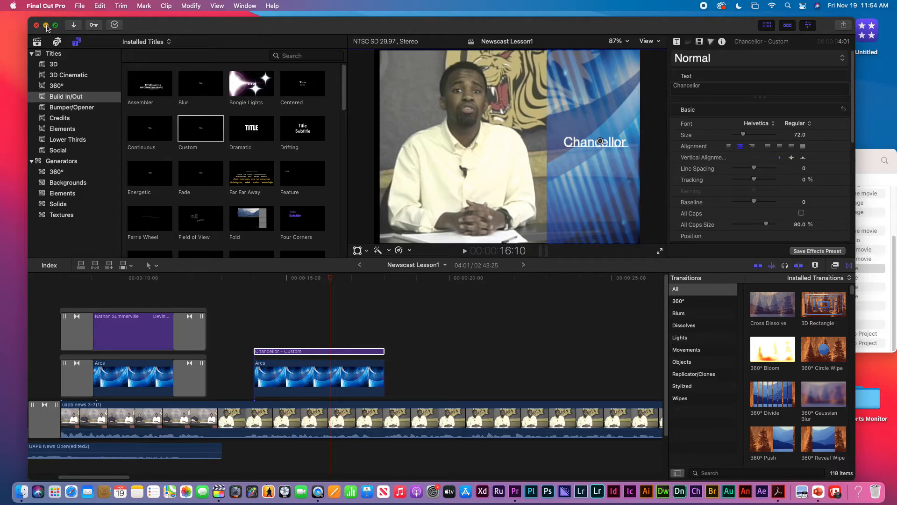
left_click(38, 42)
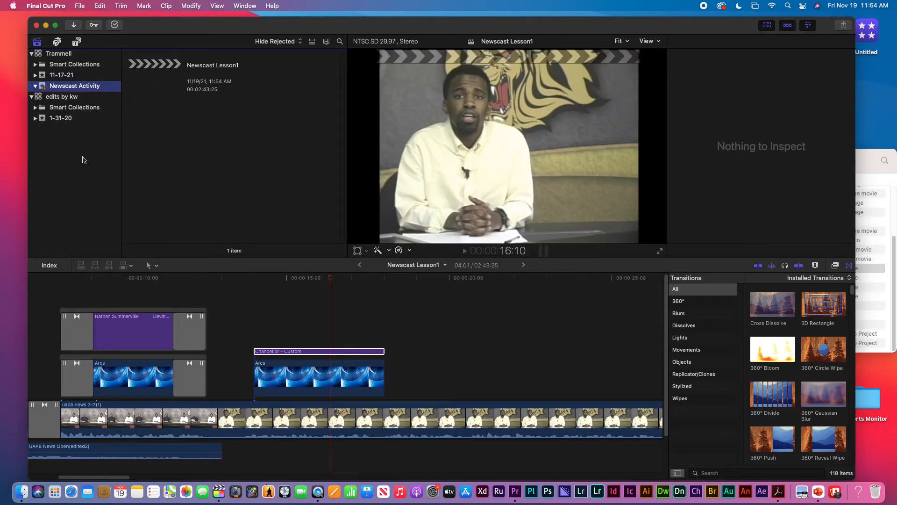
Drag Laurence Alexander1.jpg from Finder into the timeline above the Chancellor title
left_click(867, 161)
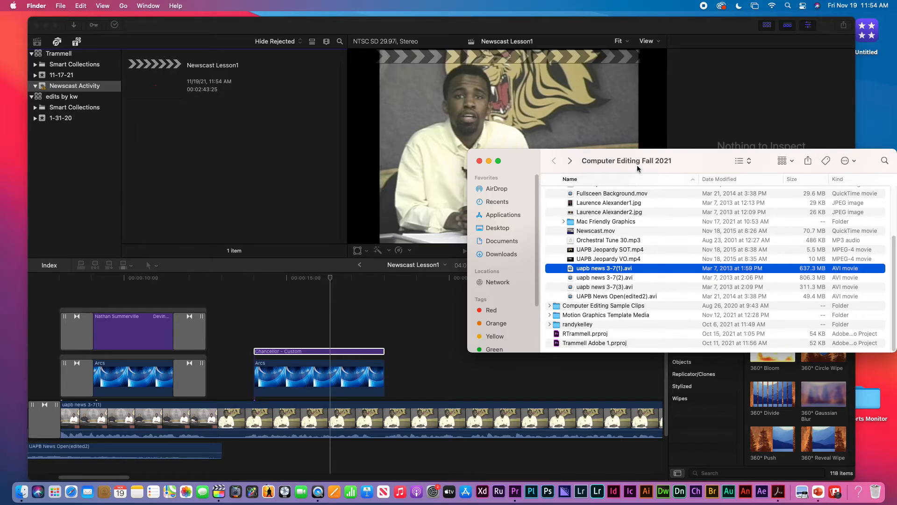
left_click_drag(647, 163, 567, 162)
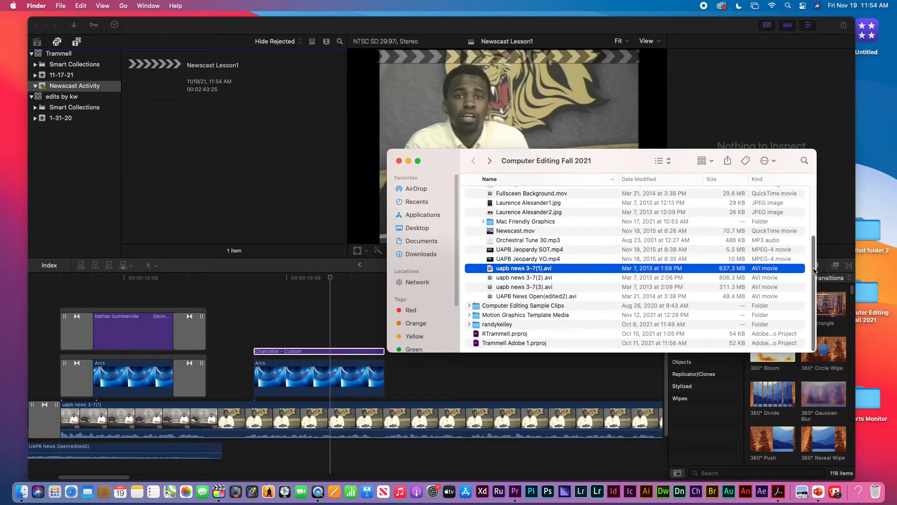
scroll(816, 243, "up", 5)
scroll(816, 232, "down", 3)
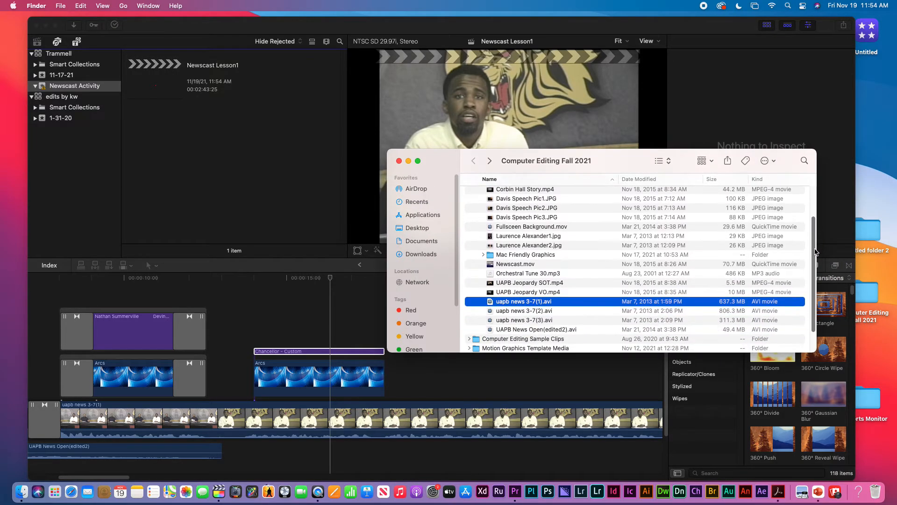
left_click(492, 237)
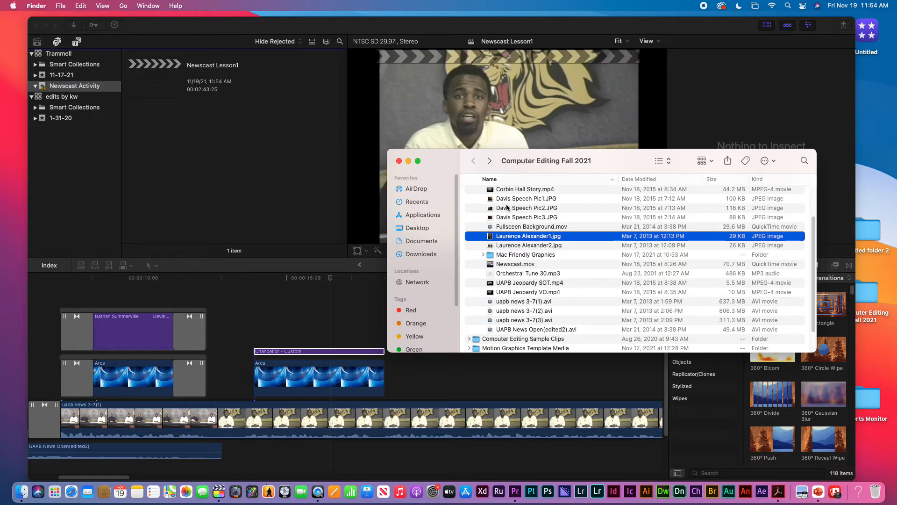
left_click_drag(490, 239, 255, 327)
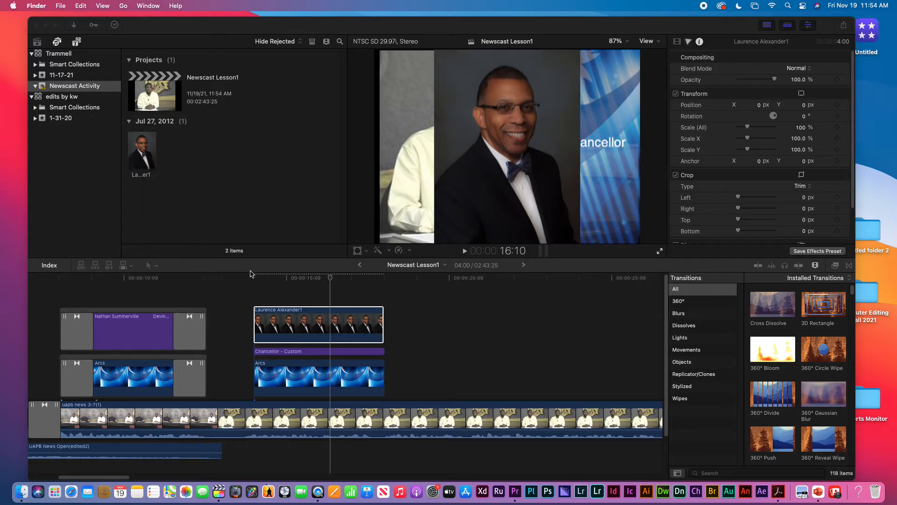
left_click(334, 282)
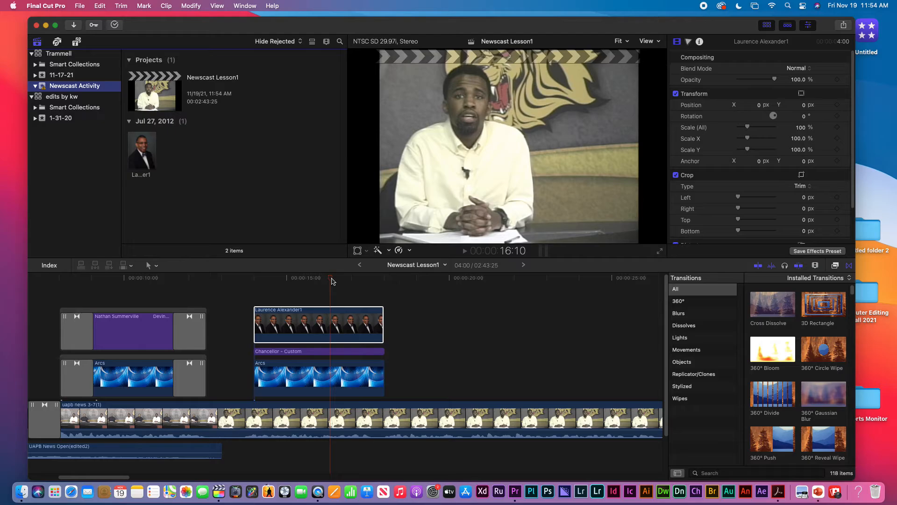
left_click(322, 278)
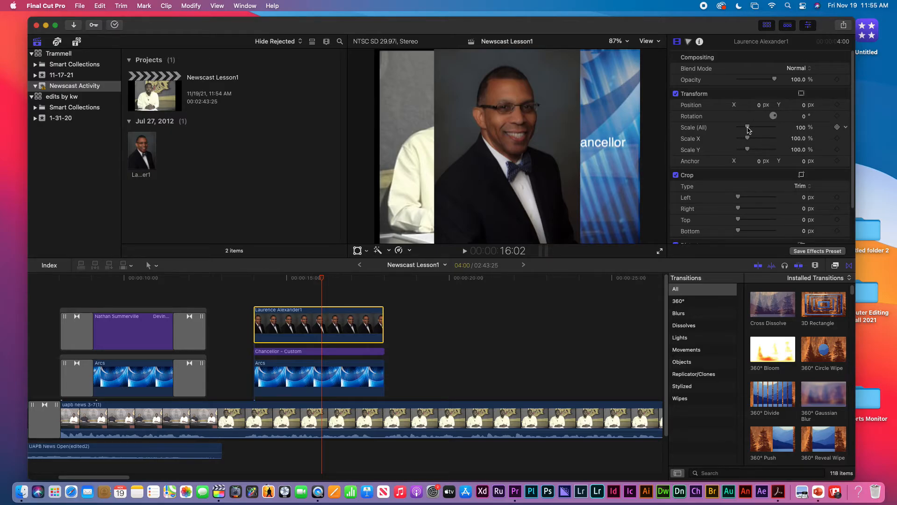
left_click_drag(748, 130, 744, 131)
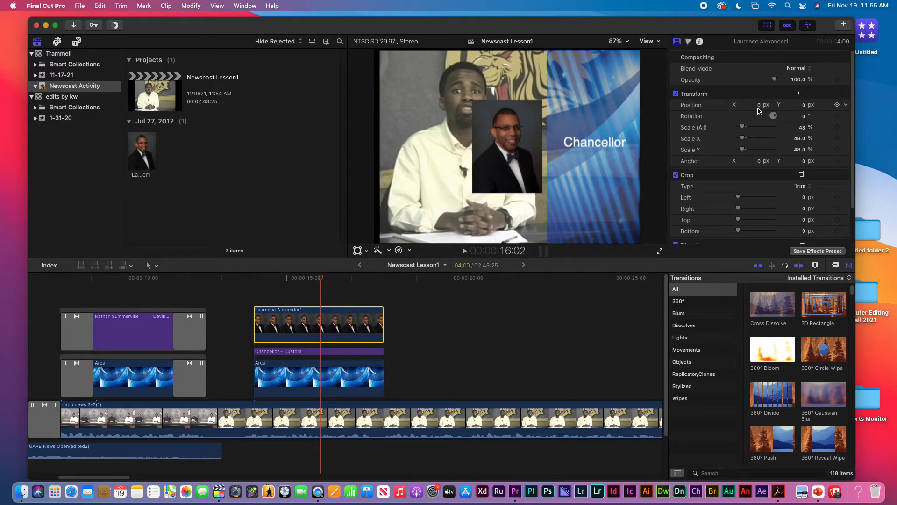
left_click_drag(760, 107, 803, 107)
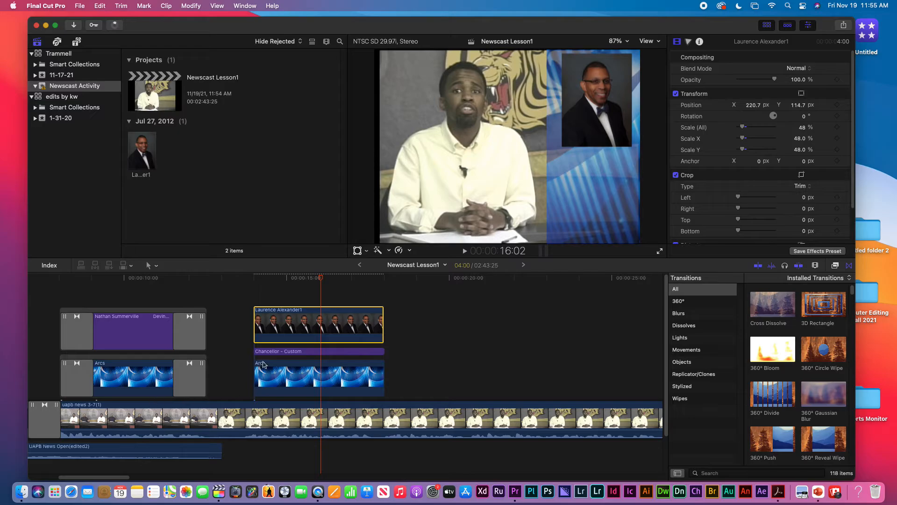
Restack the clips so the photo stays above the Chancellor title
left_click(283, 353)
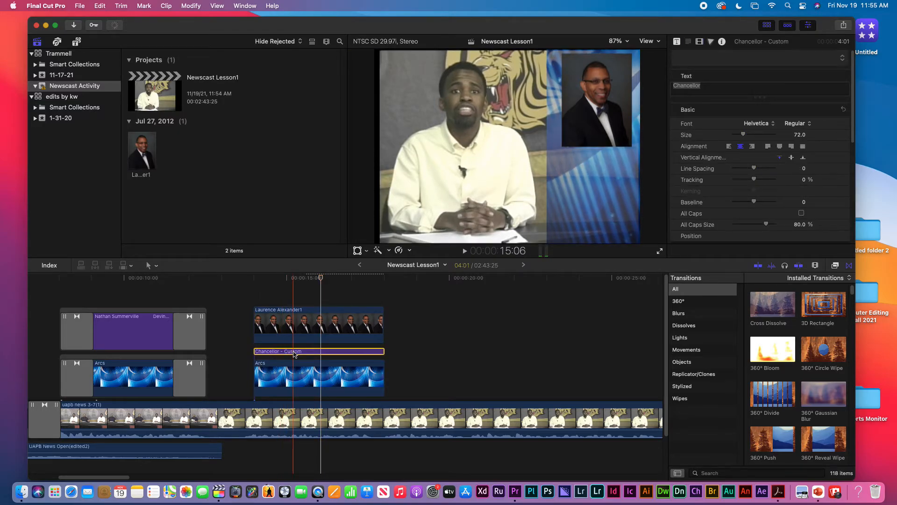
left_click_drag(294, 354, 294, 311)
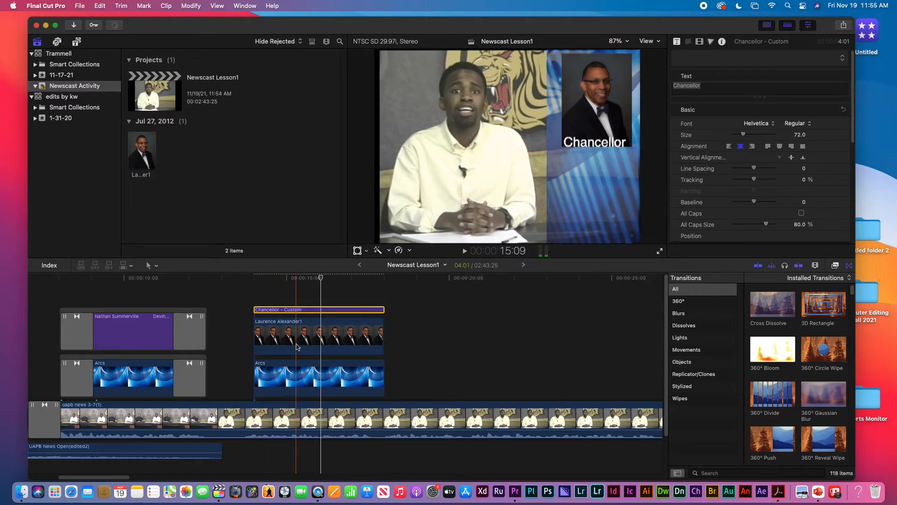
mouse_move(300, 327)
left_mouse_down()
mouse_move(299, 295)
mouse_move(299, 314)
left_mouse_up()
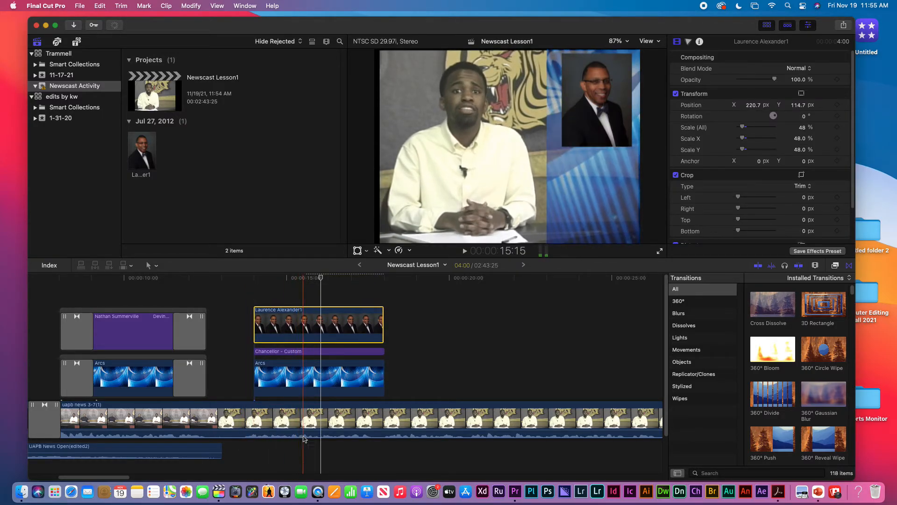
Lower the Chancellor title to Y -28.3 px, just beneath the photo inset
left_click(307, 353)
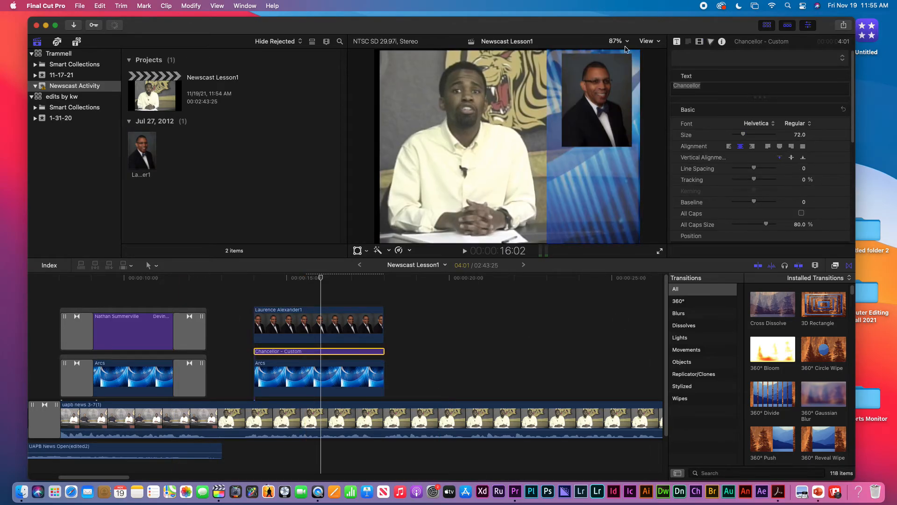
left_click(700, 43)
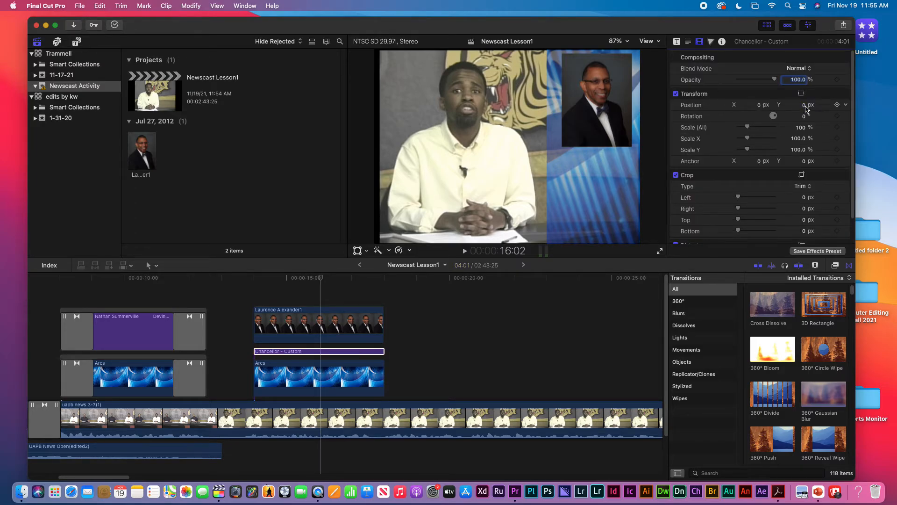
left_click_drag(805, 109, 770, 108)
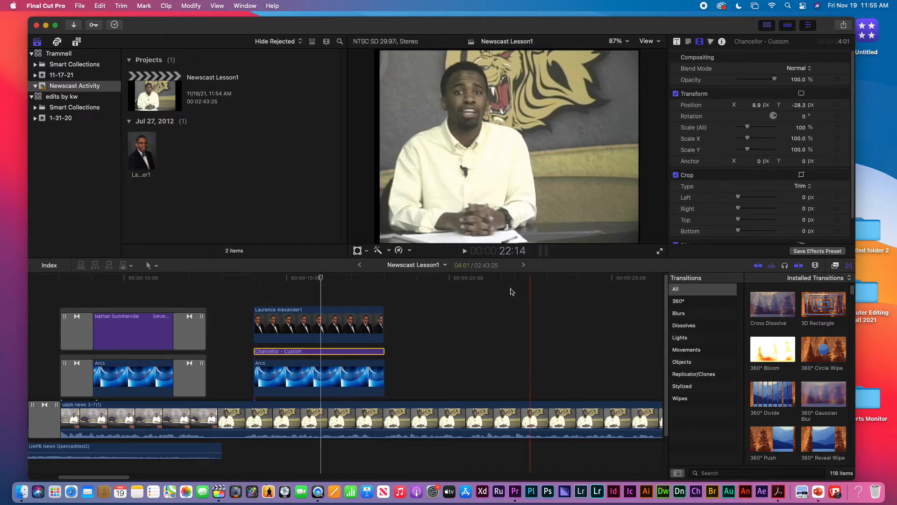
Play back the Chancellor inset section from about 16:27 to check where the photo clip ends
left_click(314, 372)
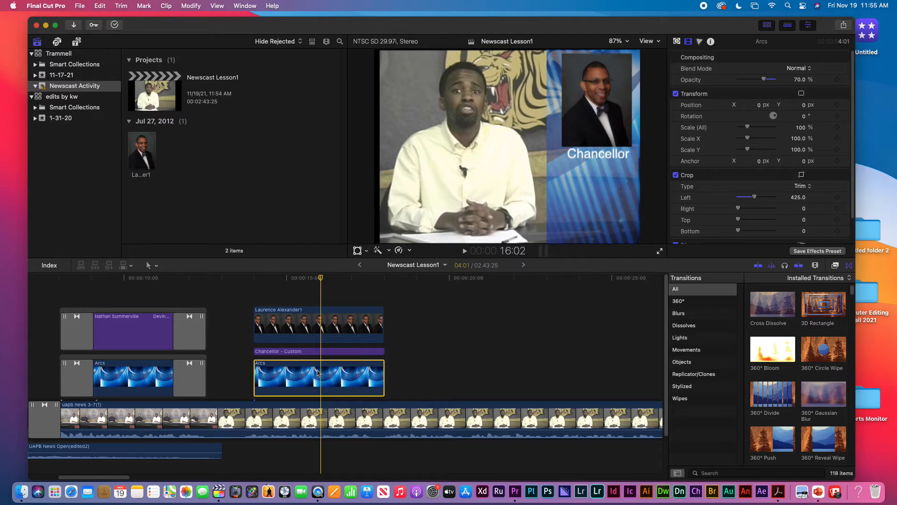
left_click(348, 279)
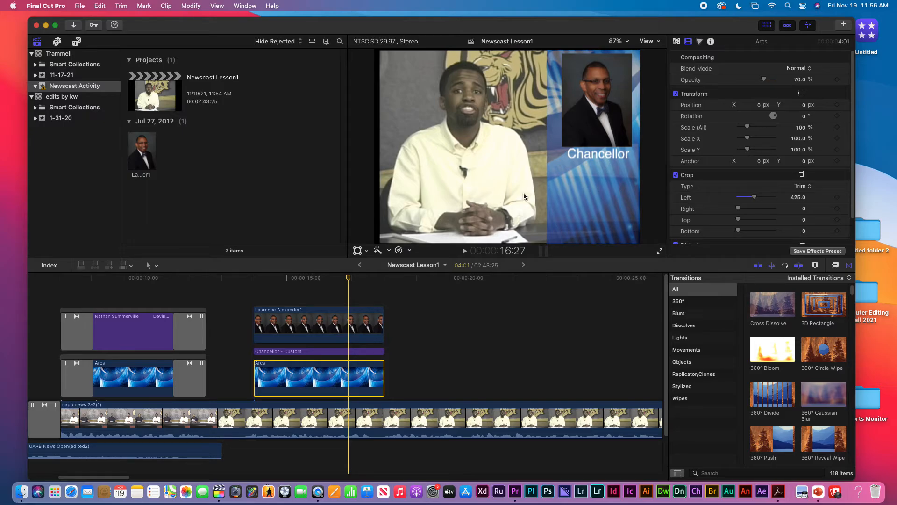
left_click(366, 280)
key("space")
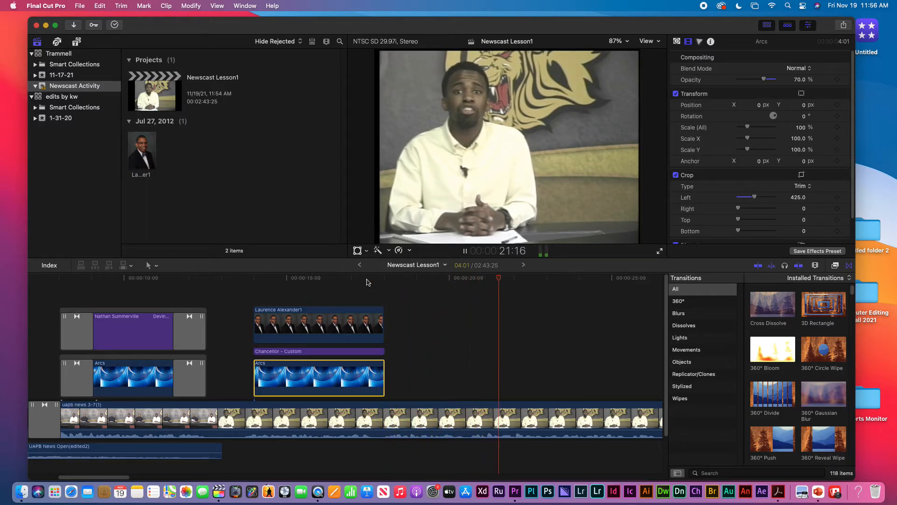
key("space")
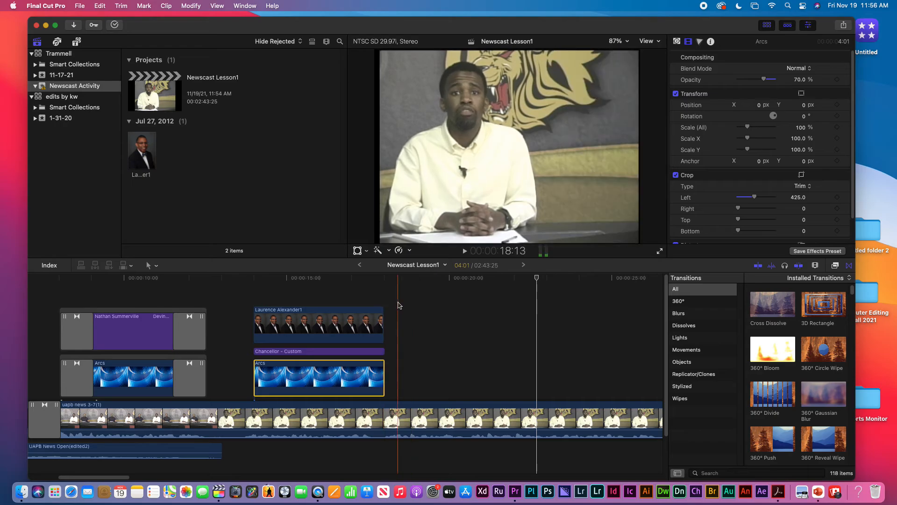
left_click(381, 316)
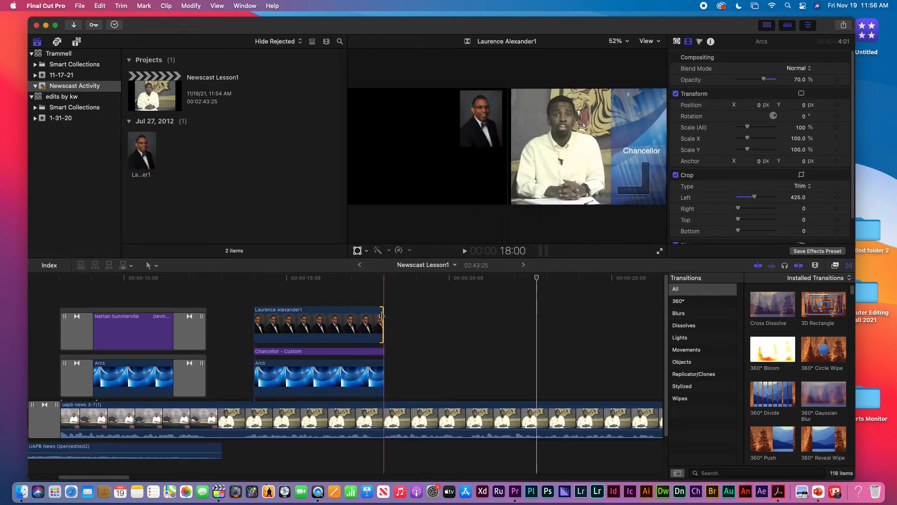
key("space")
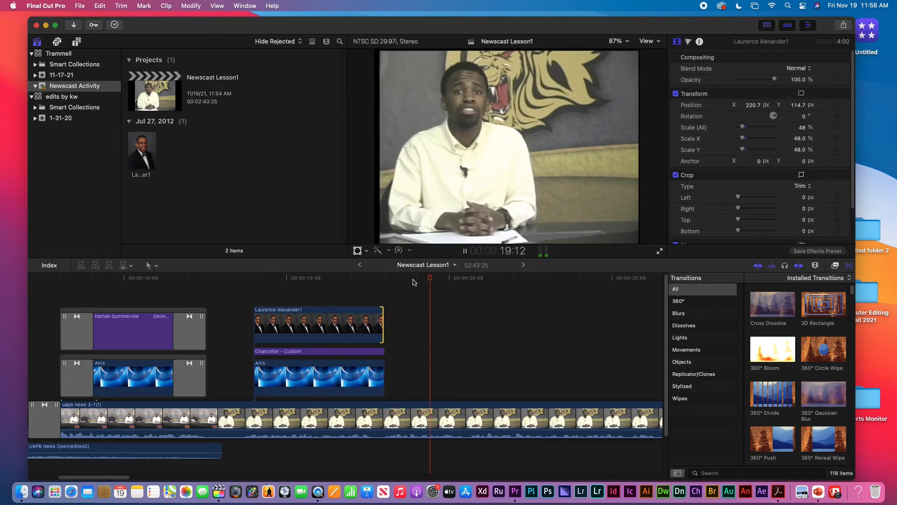
left_click(413, 282)
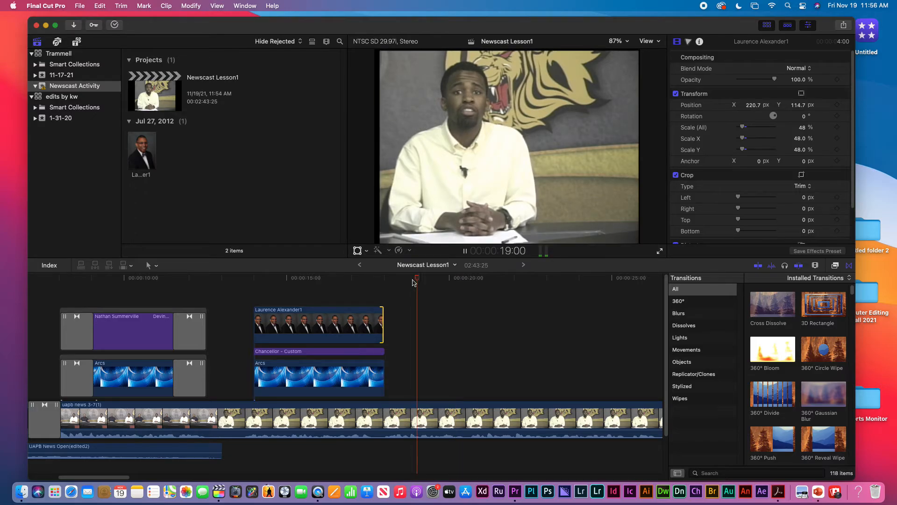
key("space")
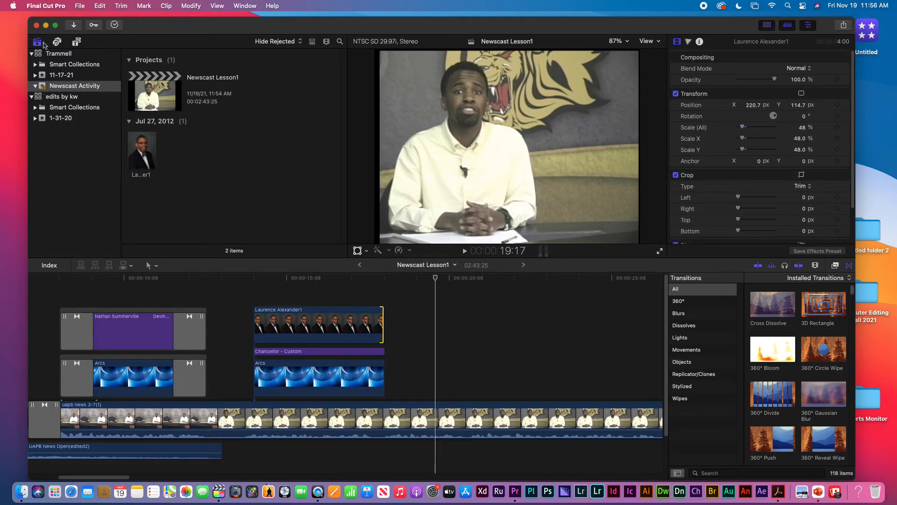
left_click(77, 42)
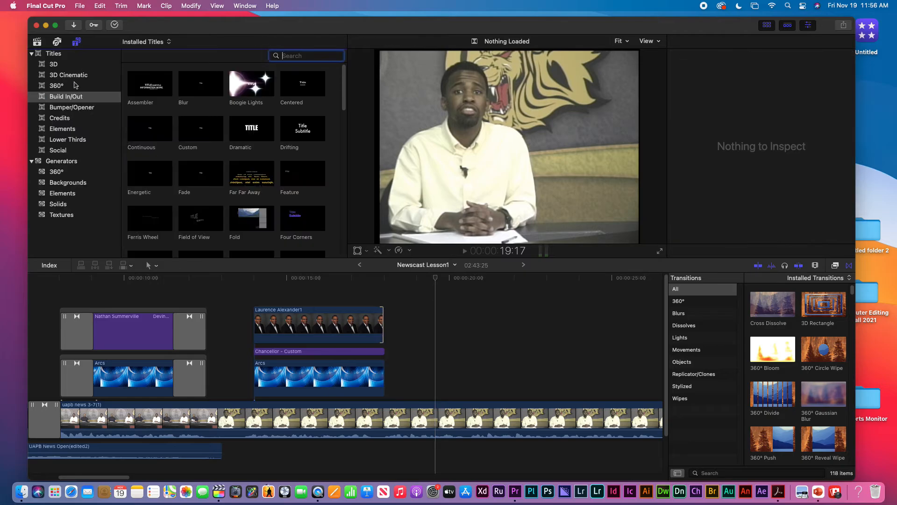
left_click(58, 161)
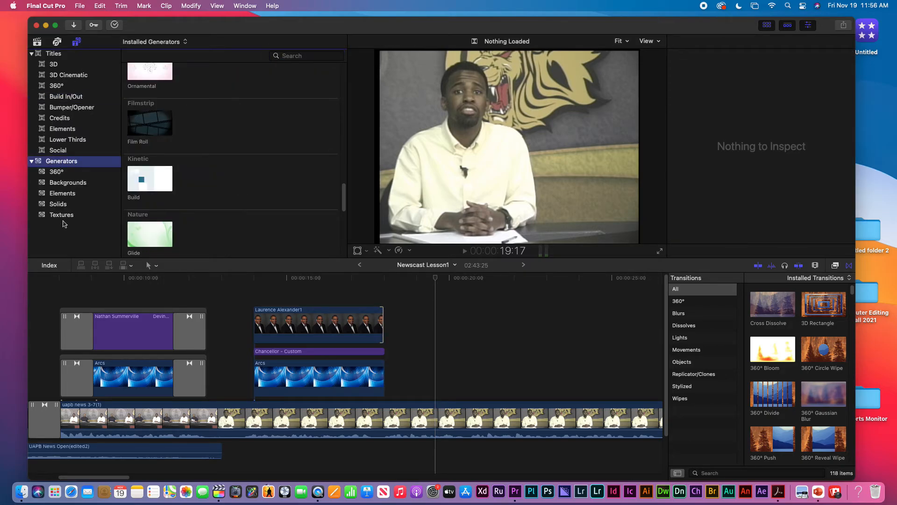
left_click(65, 185)
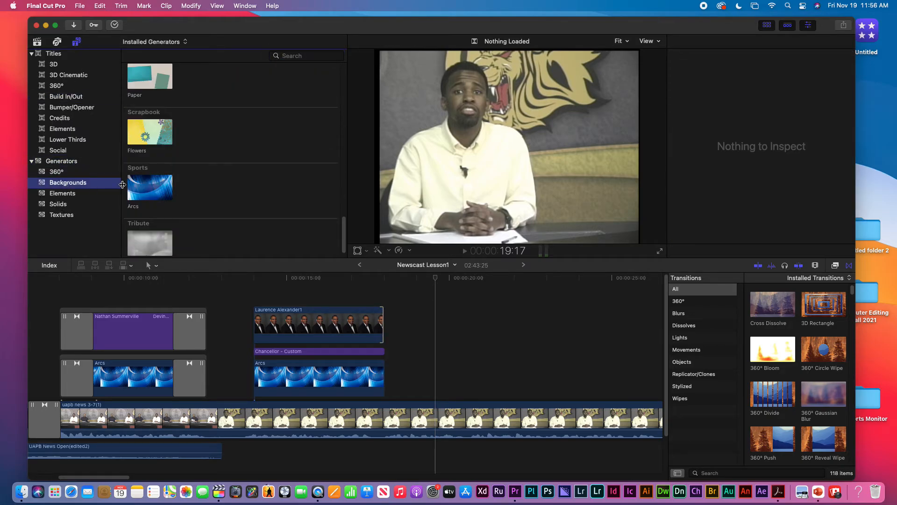
left_click_drag(149, 188, 387, 381)
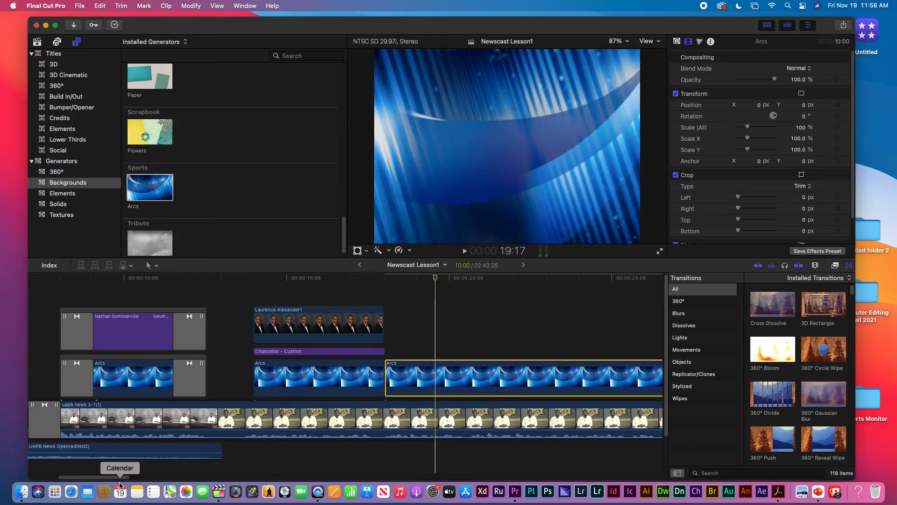
key("super+minus")
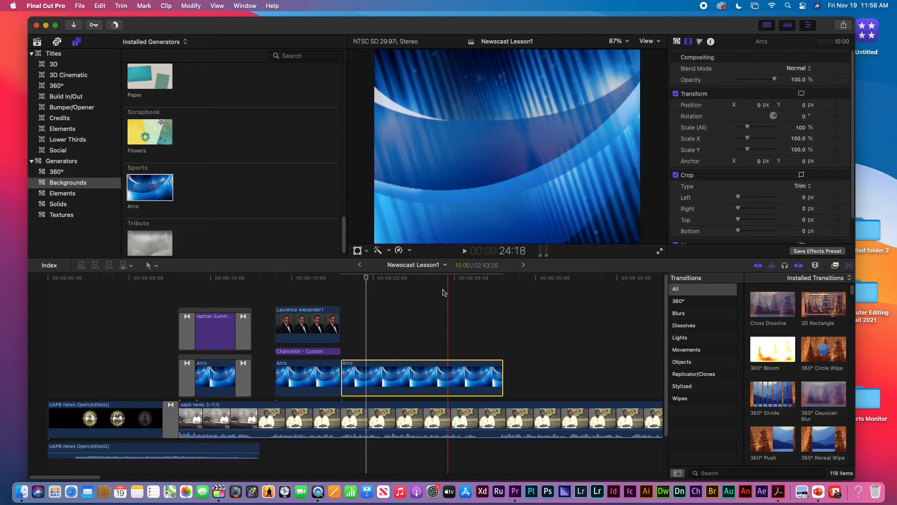
left_click(420, 279)
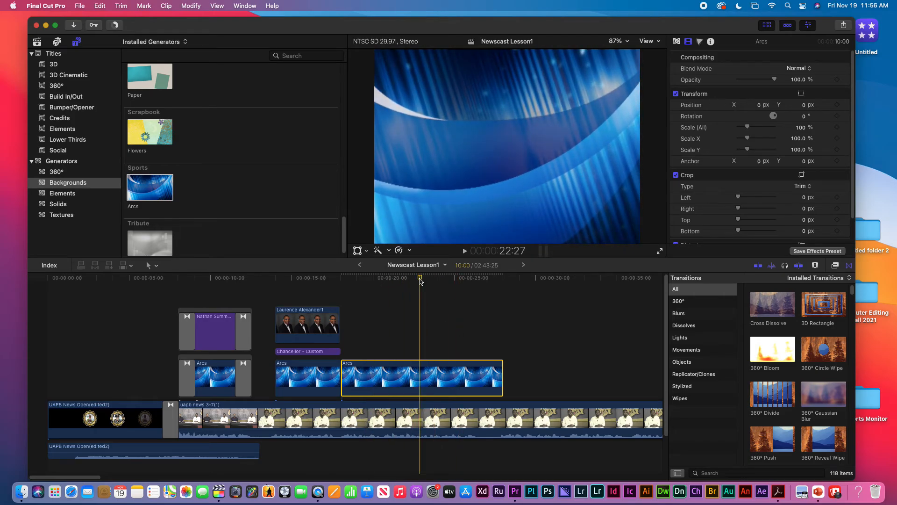
key("space")
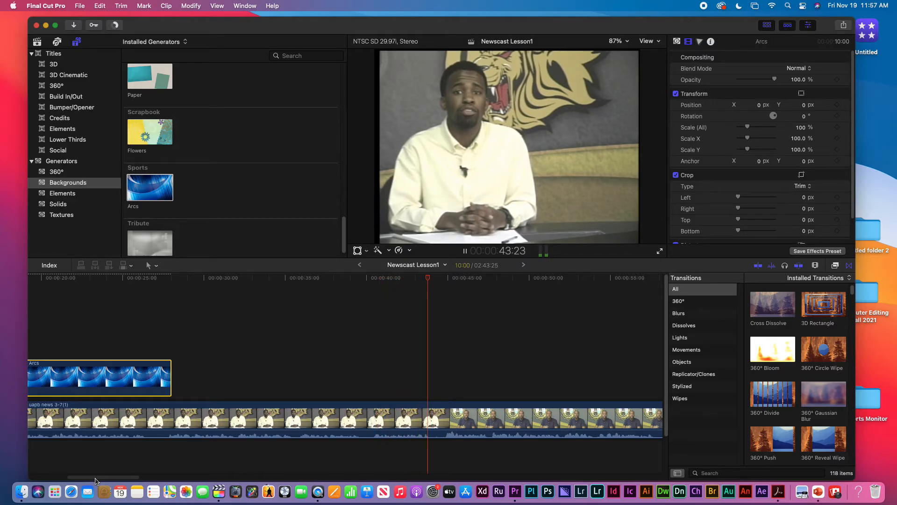
Lengthen the Arcs background toward the next anchor shot and play its ending
key("space")
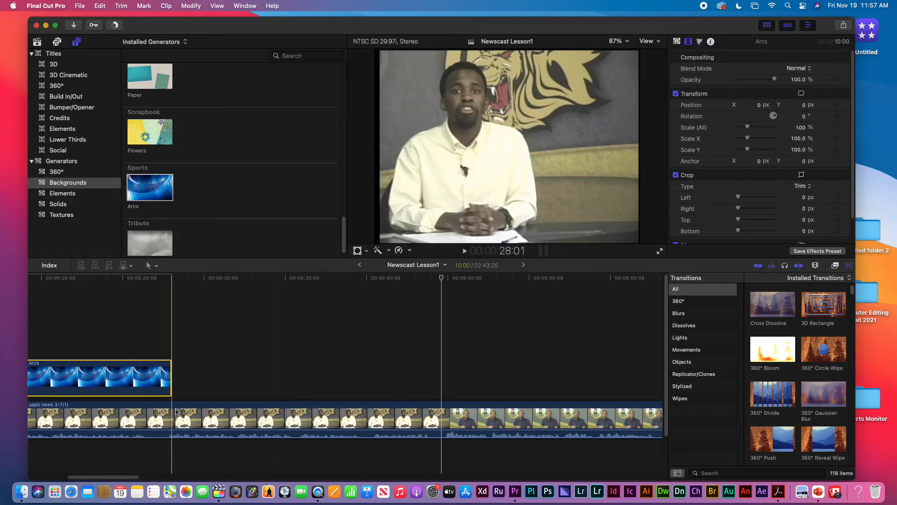
left_click_drag(170, 380, 433, 395)
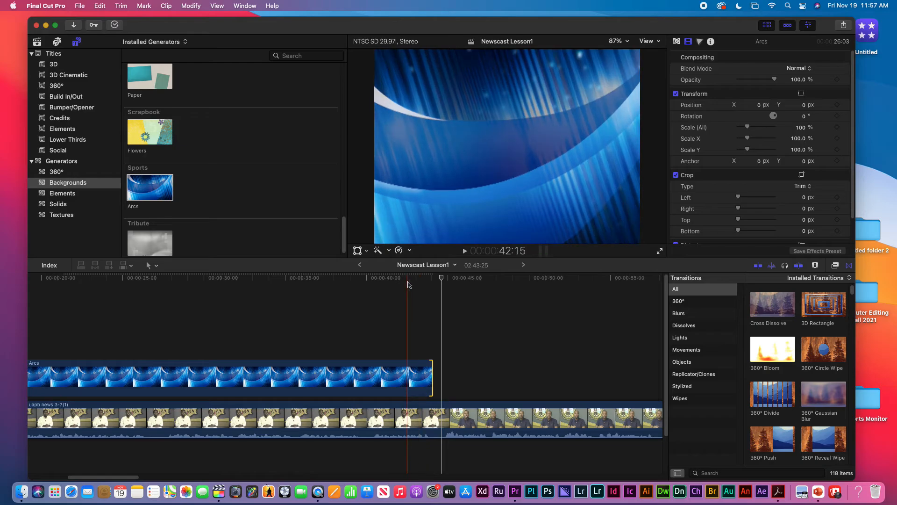
left_click(408, 282)
key("space")
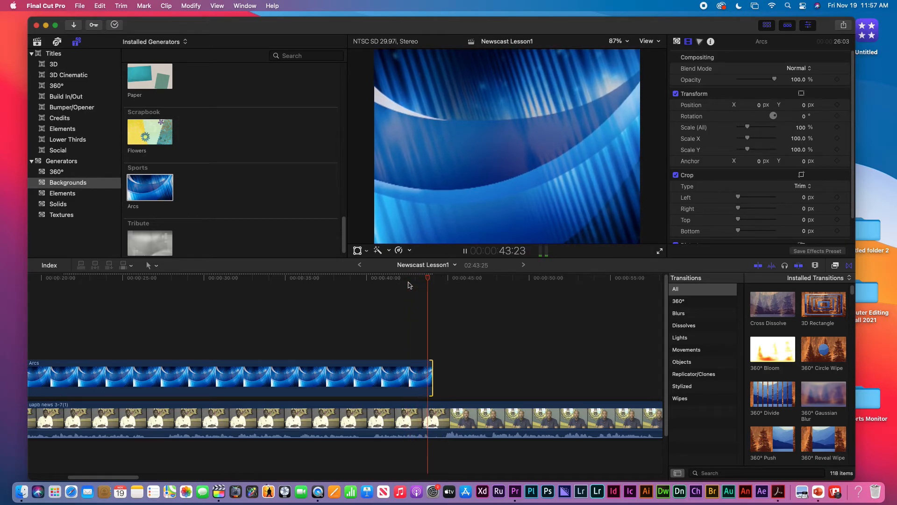
key("space")
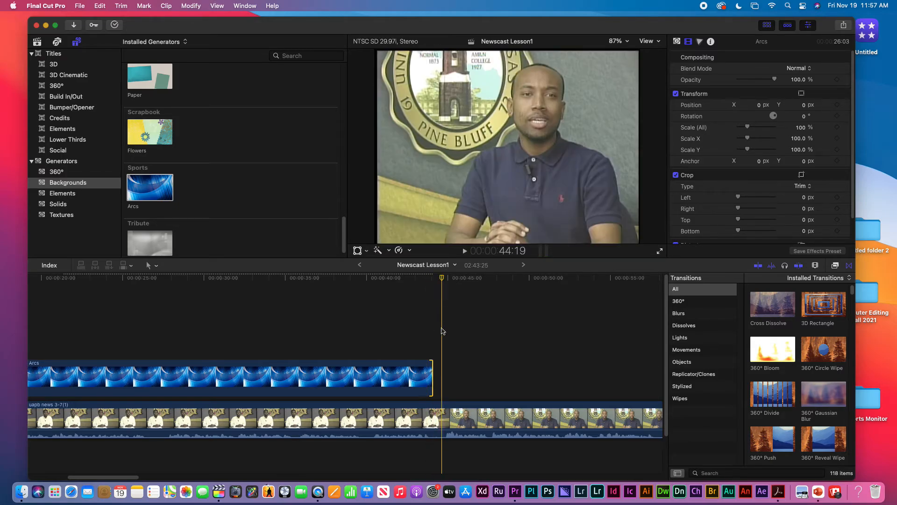
Fine-tune the Arcs end point so it lands exactly on the cut
left_click_drag(431, 370, 439, 370)
key("space")
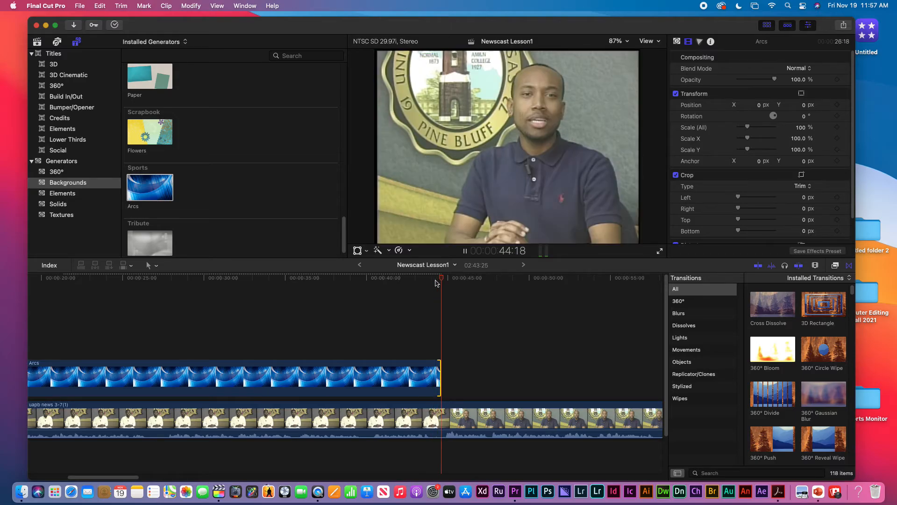
left_click(426, 280)
key("space")
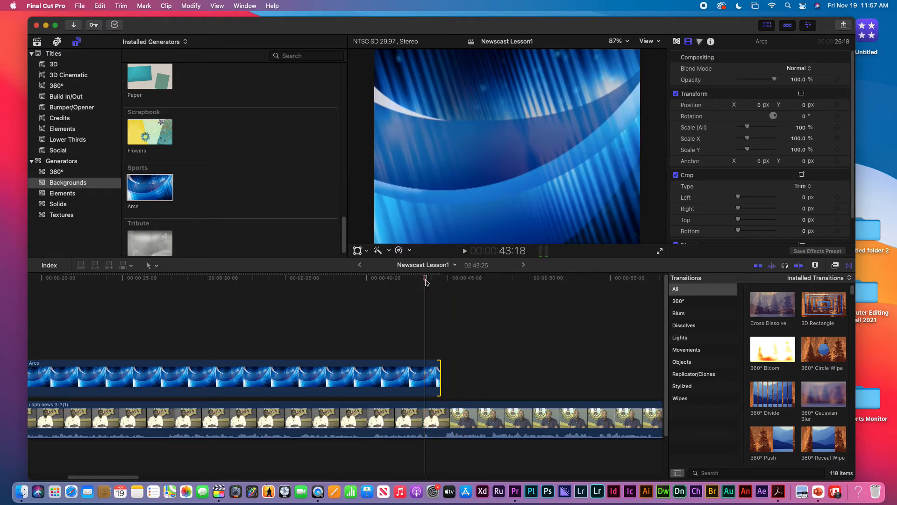
key("space")
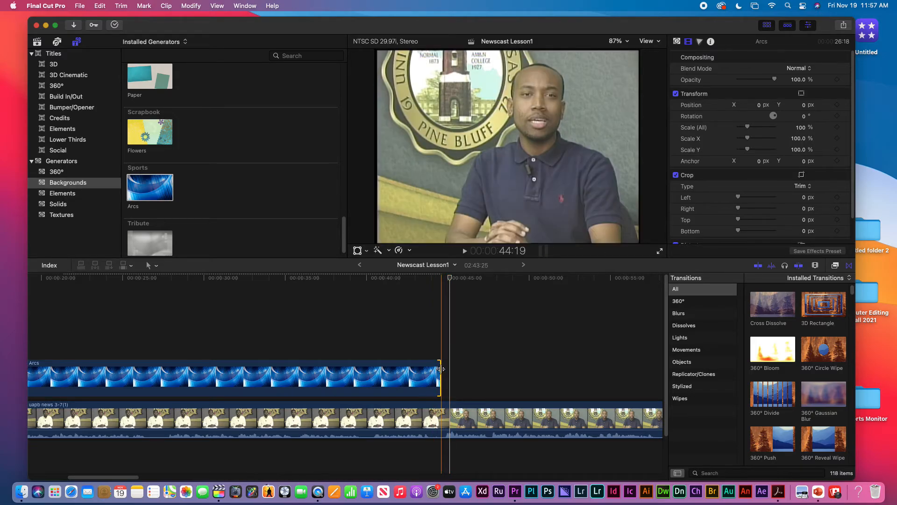
left_click_drag(440, 369, 438, 369)
left_click(425, 280)
key("space")
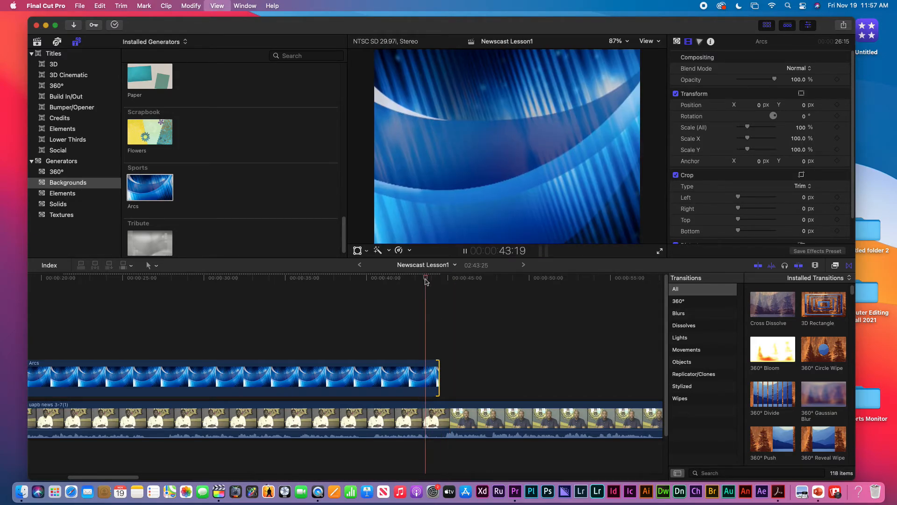
key("space")
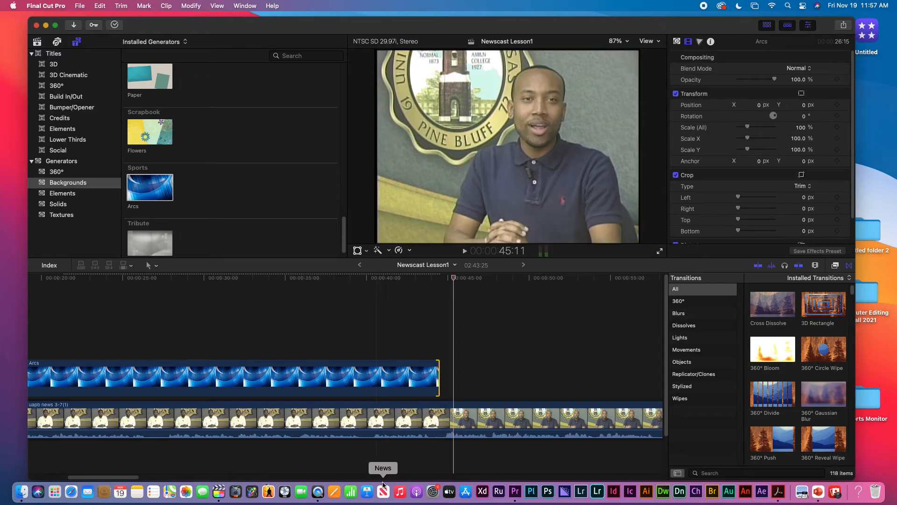
Start the second Arcs near 27 seconds and extend the first Arcs, Chancellor title and photo to meet it
key("super+minus")
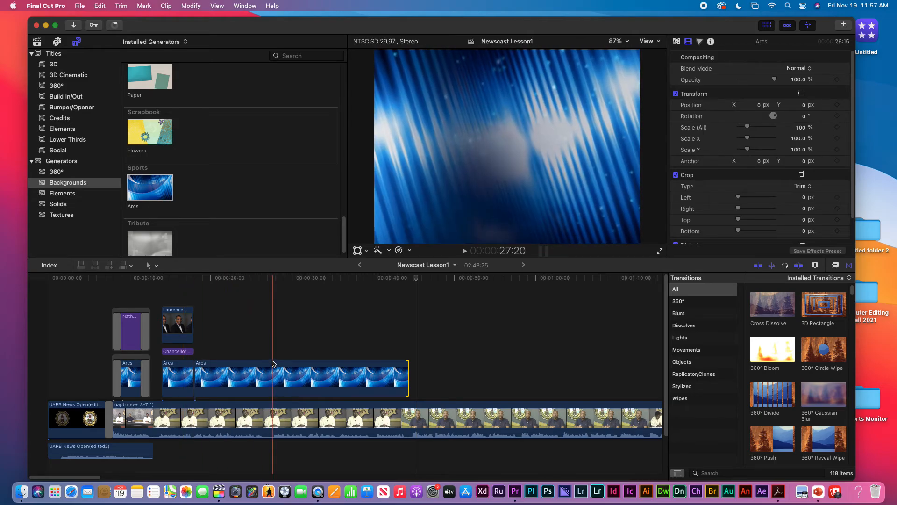
left_click(265, 280)
key("space")
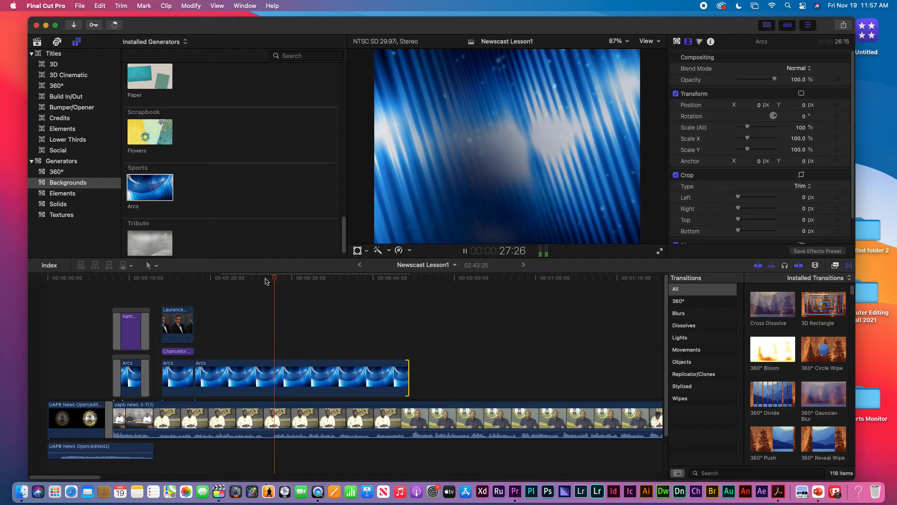
key("space")
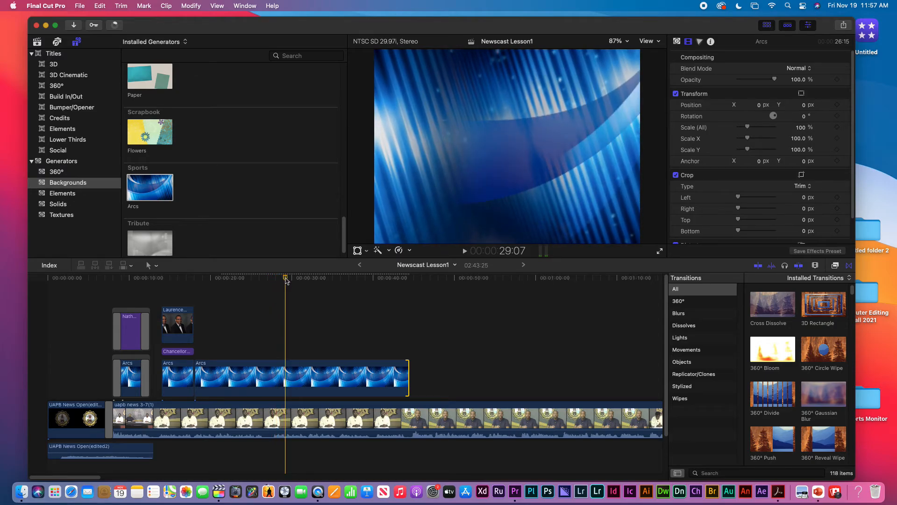
left_click_drag(286, 279, 274, 280)
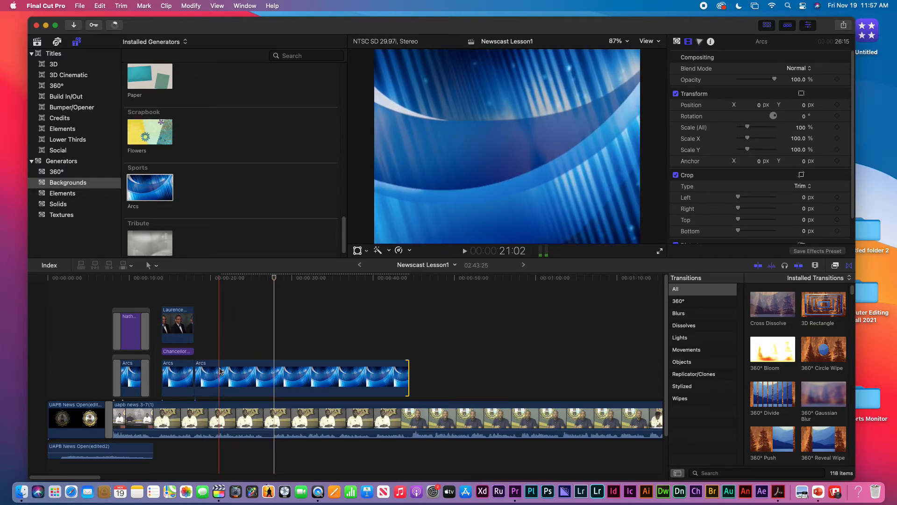
left_click_drag(195, 384, 275, 385)
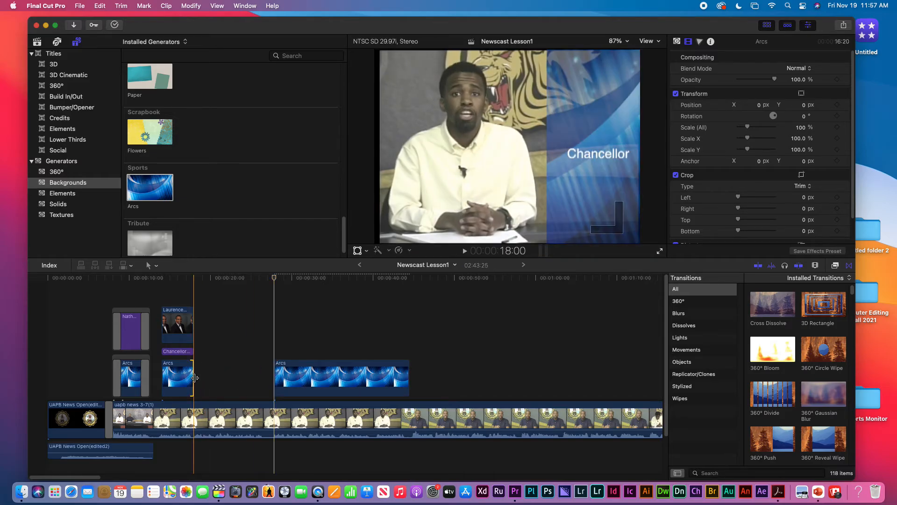
left_click_drag(195, 377, 275, 378)
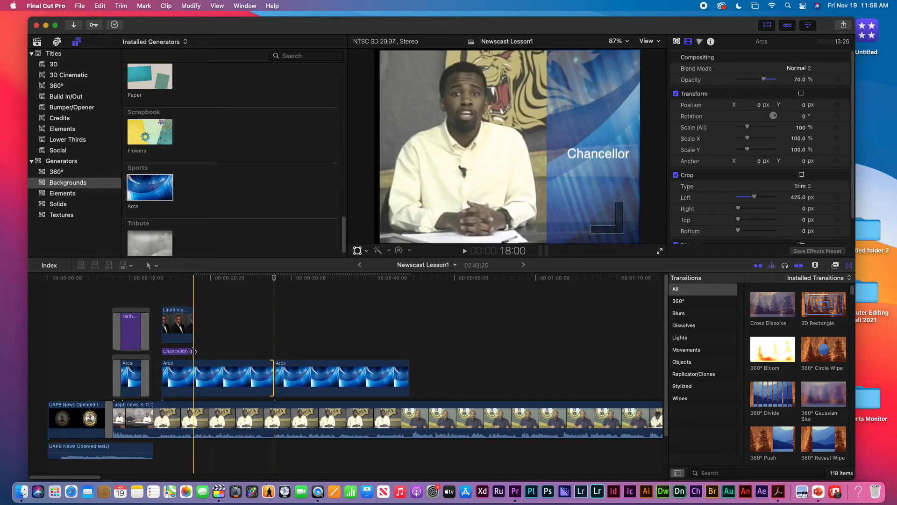
left_click_drag(193, 351, 272, 351)
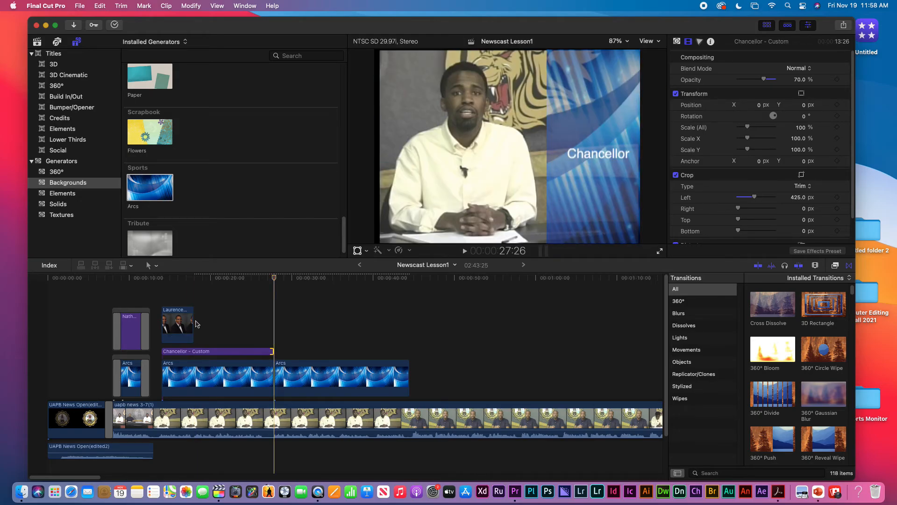
left_click_drag(193, 323, 277, 337)
Trim the Laurence Alexander1 photo and Chancellor title ends back to the second Arcs start
left_click(261, 282)
key("space")
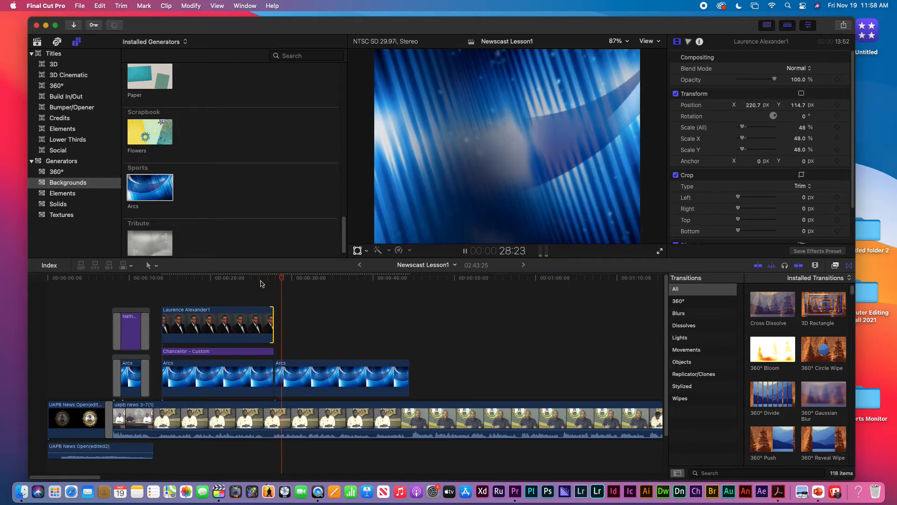
left_click(249, 279)
key("space")
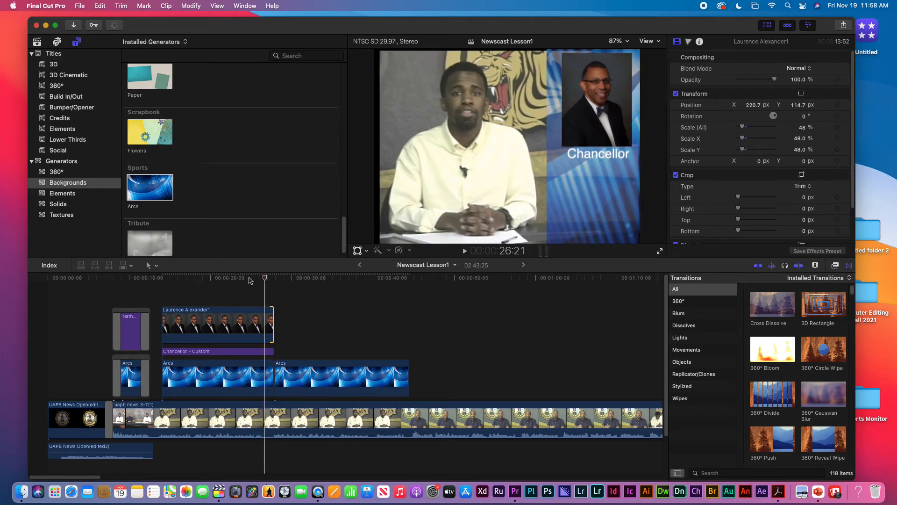
key("space")
left_click_drag(273, 314, 263, 314)
left_click_drag(273, 351, 266, 372)
Play back the adjusted section and open the Computer Editing Fall 2021 folder
left_click(253, 281)
key("space")
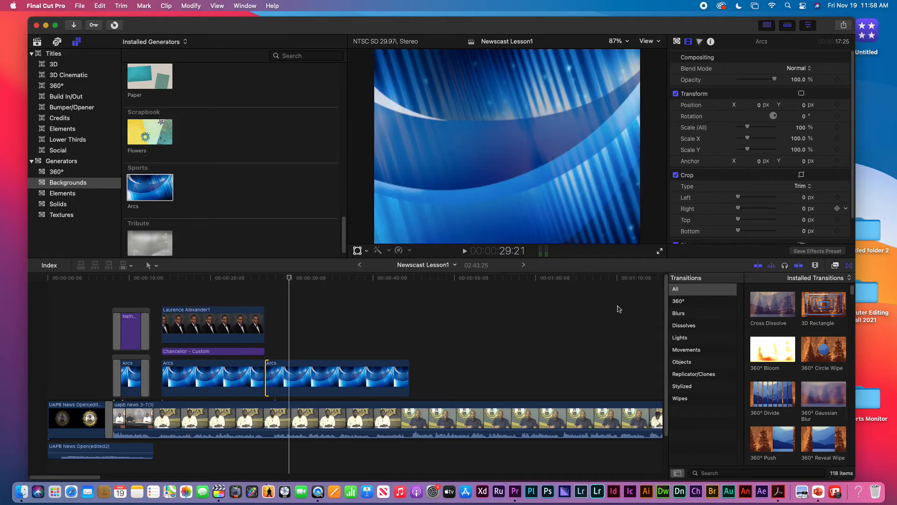
scroll(356, 327, "right", 1)
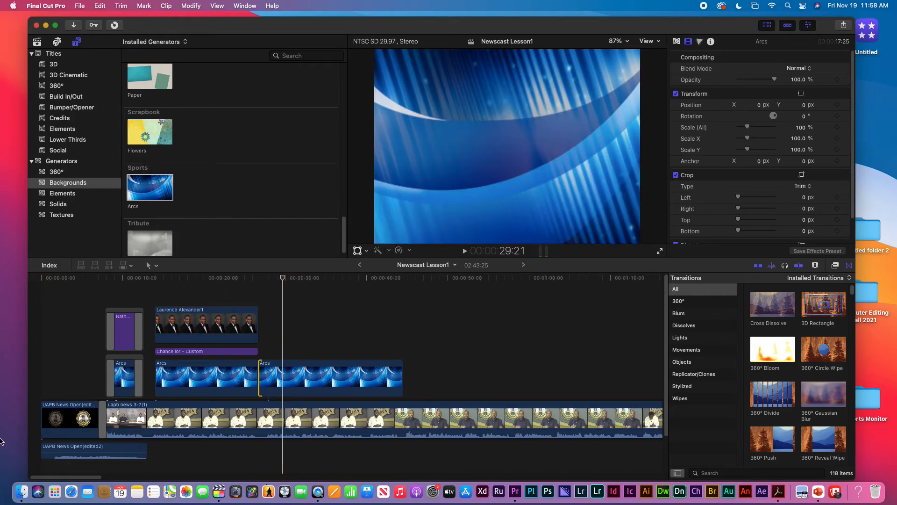
left_click(22, 491)
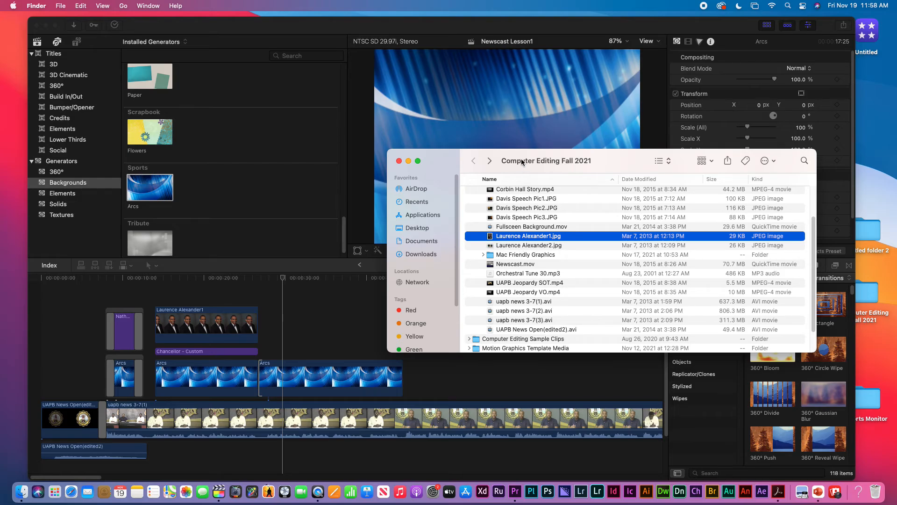
left_click_drag(521, 159, 642, 190)
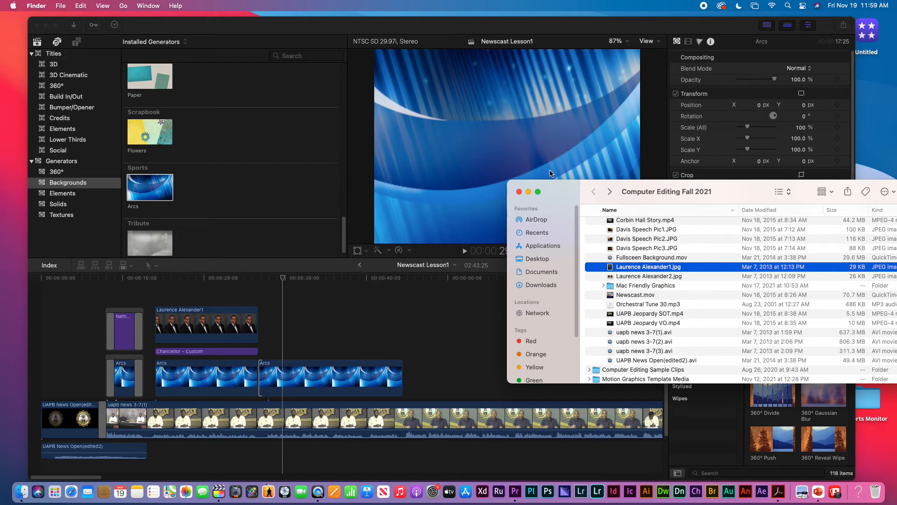
left_click(612, 276)
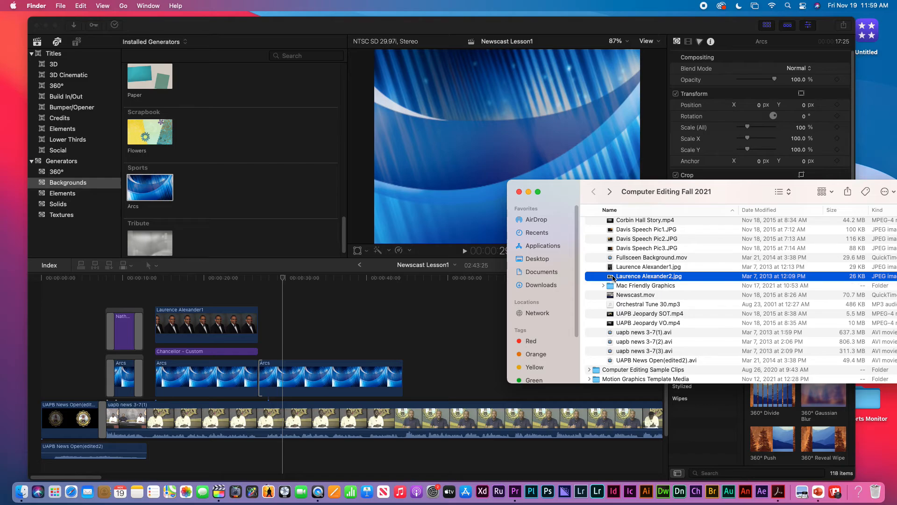
left_click(75, 43)
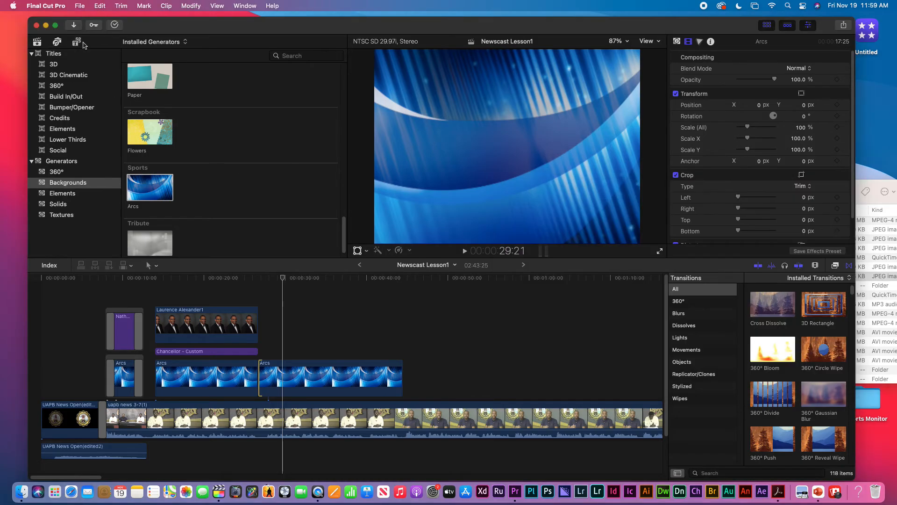
left_click(38, 42)
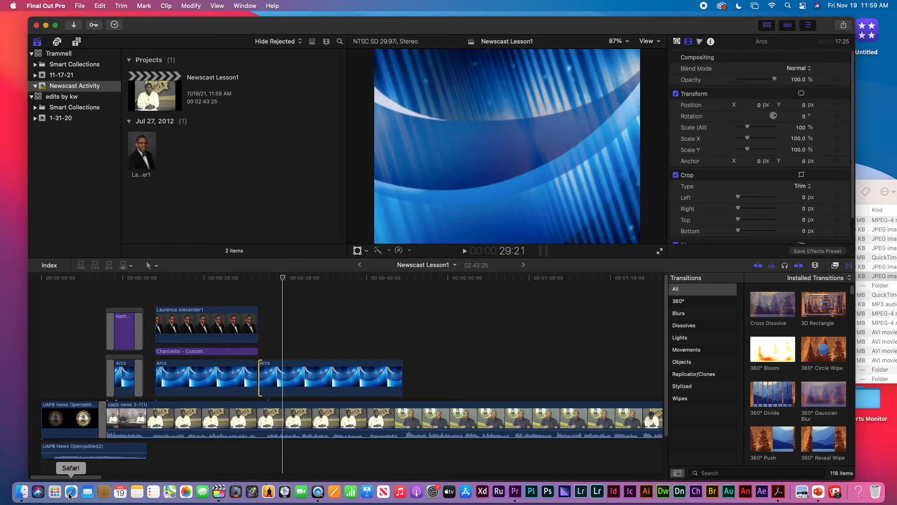
left_click(24, 493)
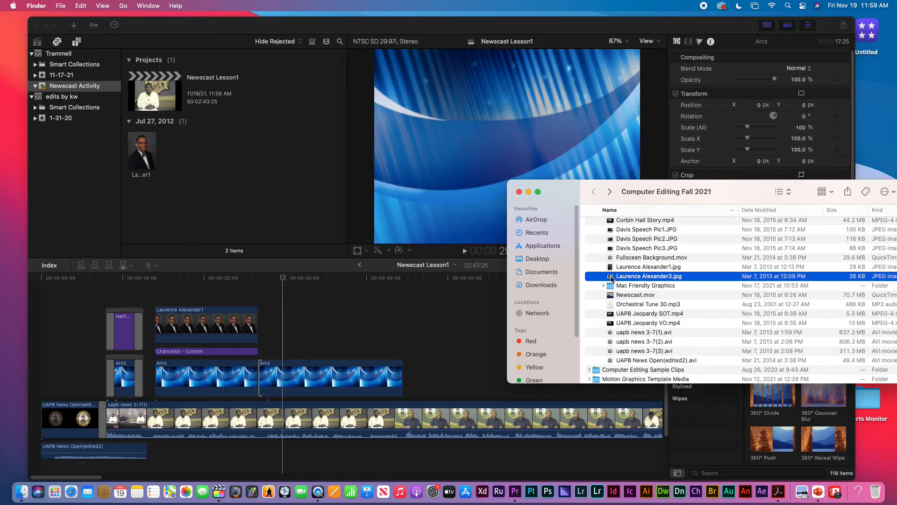
left_click_drag(611, 279, 401, 333)
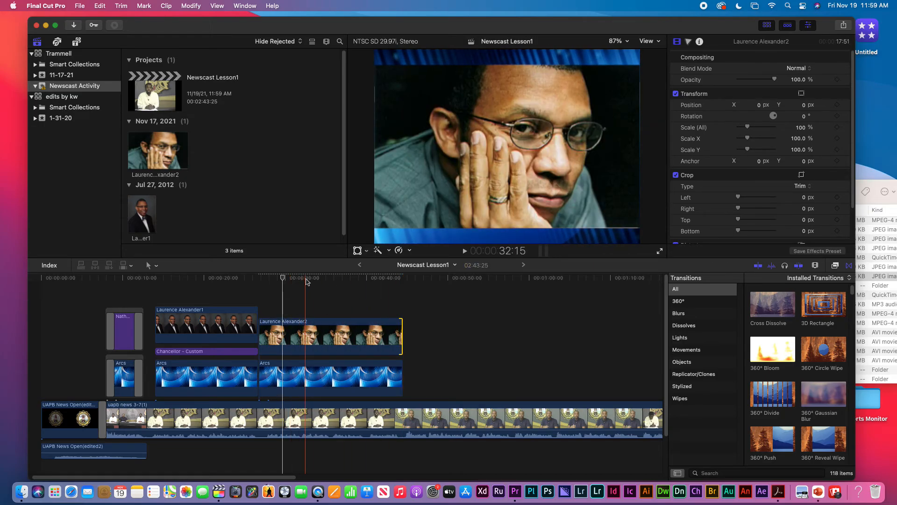
left_click(332, 337)
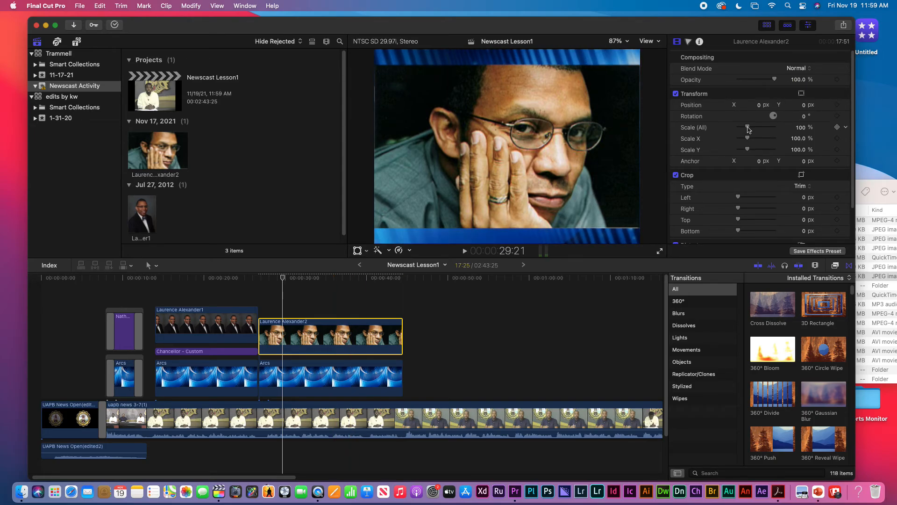
left_click_drag(748, 130, 747, 130)
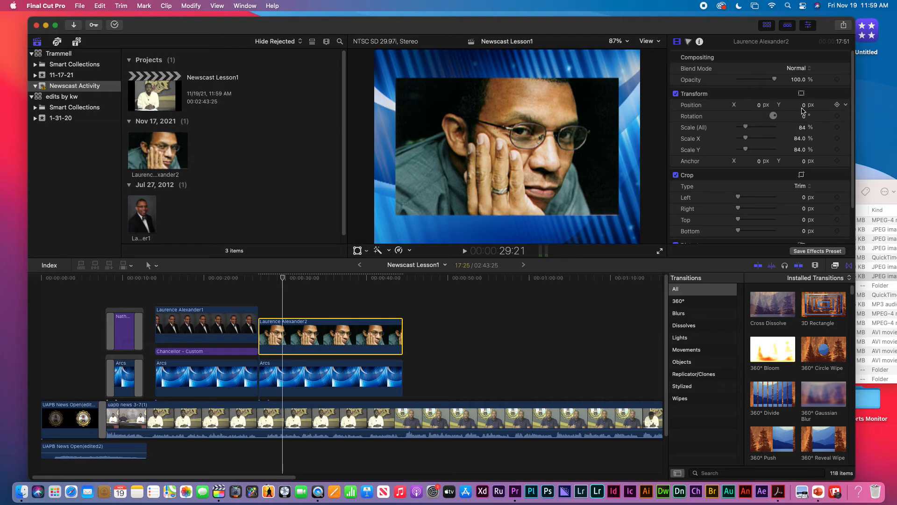
left_click_drag(805, 107, 806, 94)
left_click_drag(801, 104, 804, 106)
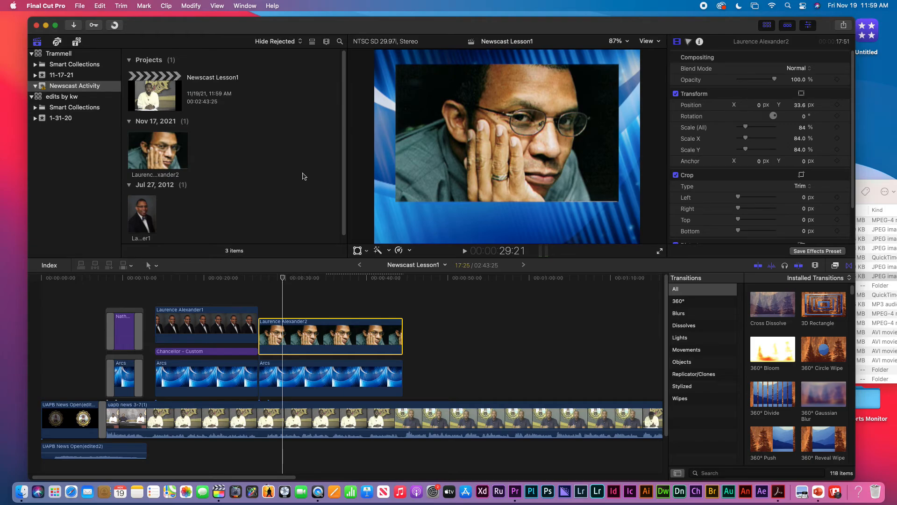
left_click(190, 175)
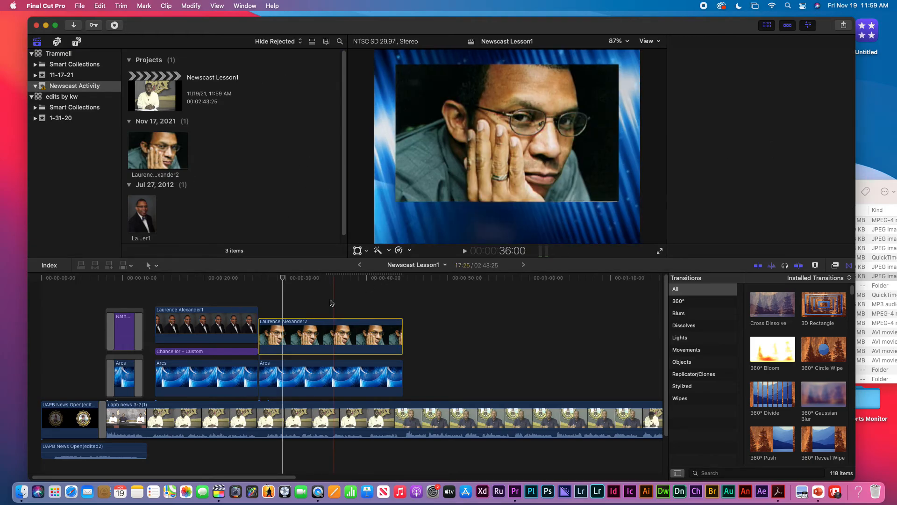
left_click(321, 334)
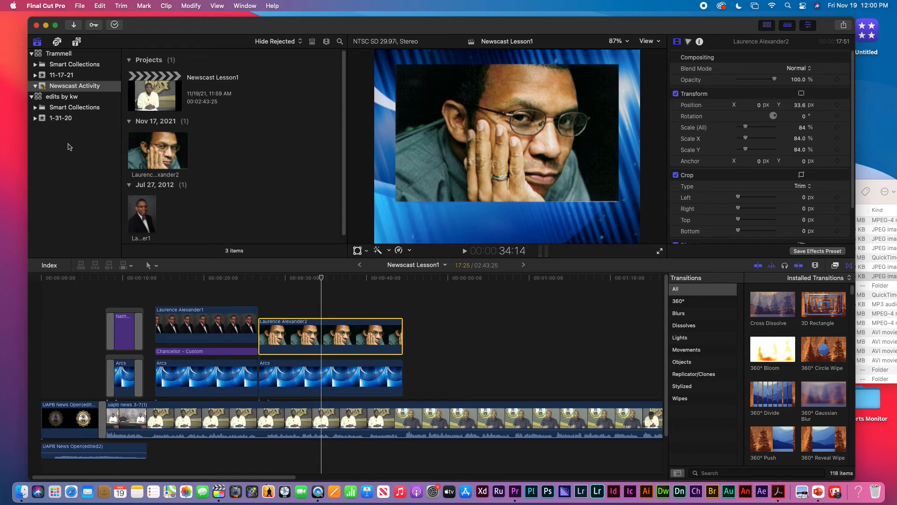
left_click(77, 42)
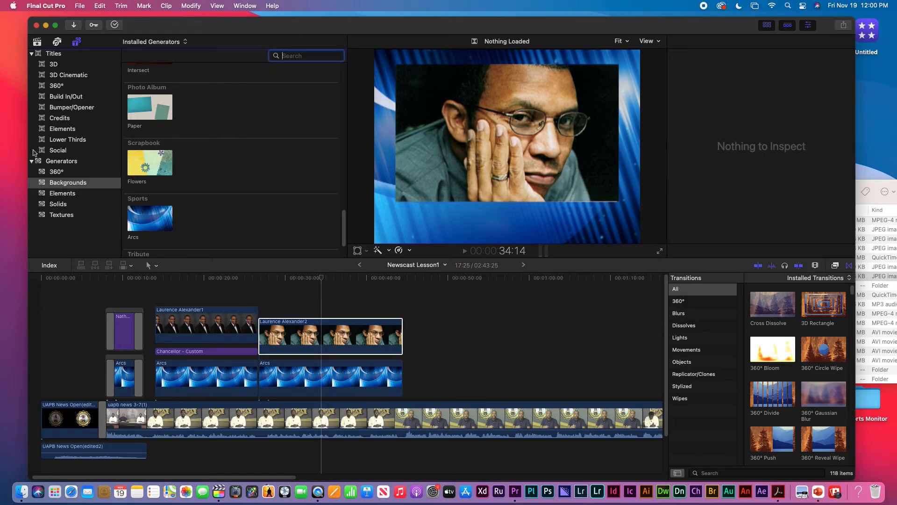
left_click(32, 161)
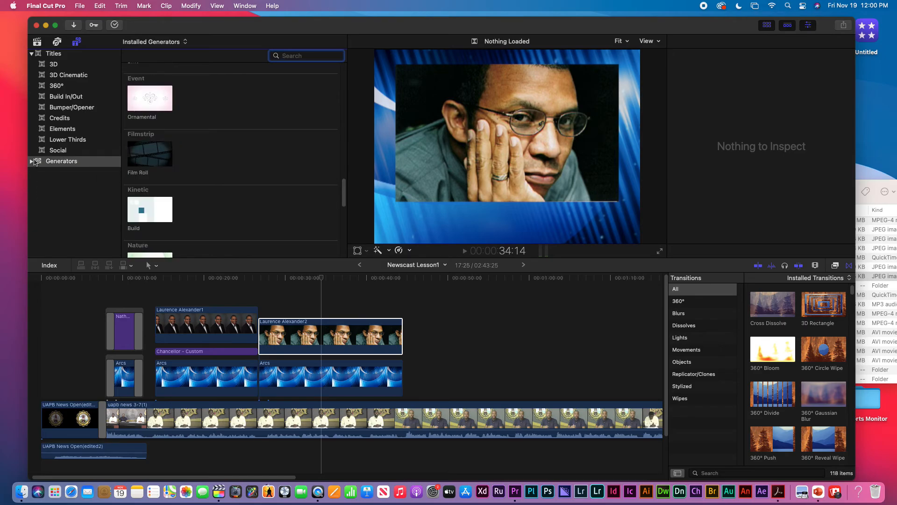
left_click(61, 97)
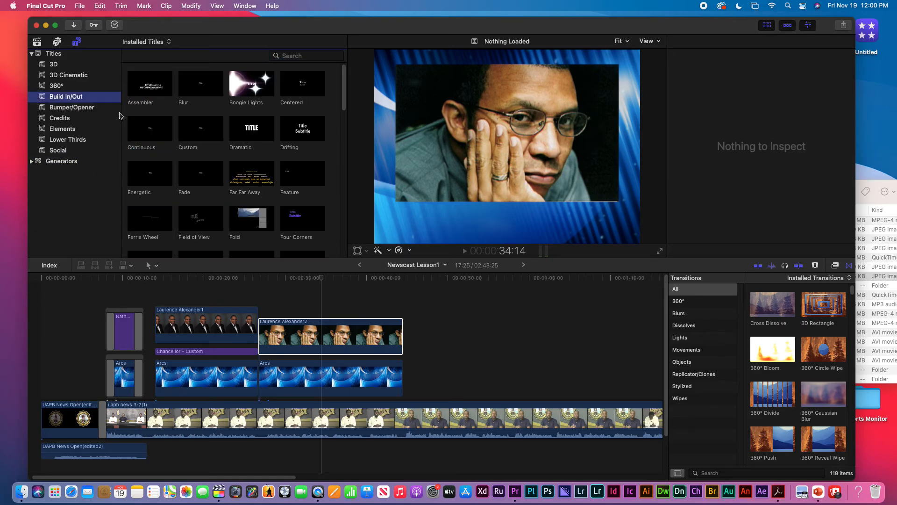
left_click(200, 130)
left_click_drag(200, 130, 401, 311)
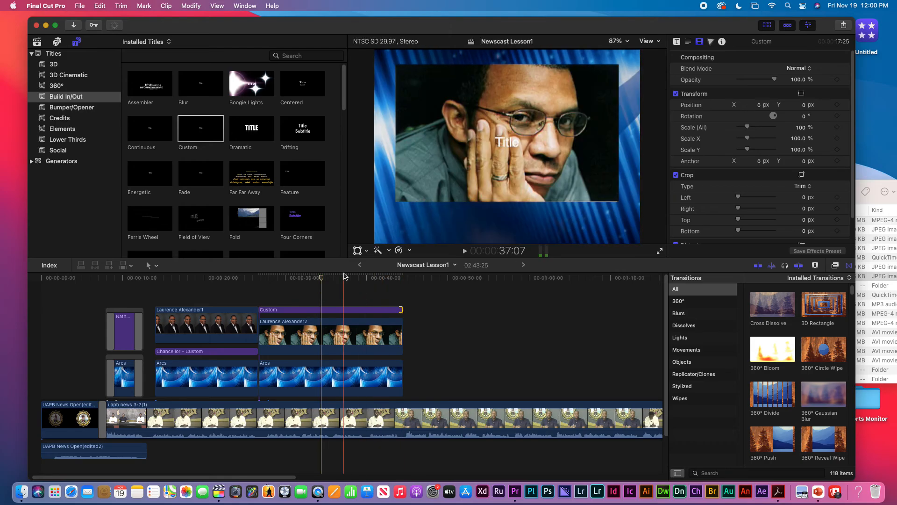
double_click(325, 313)
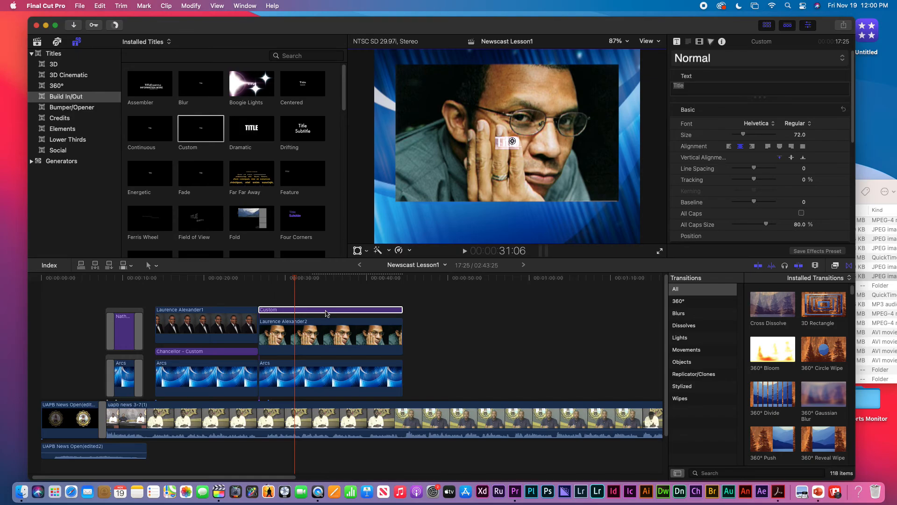
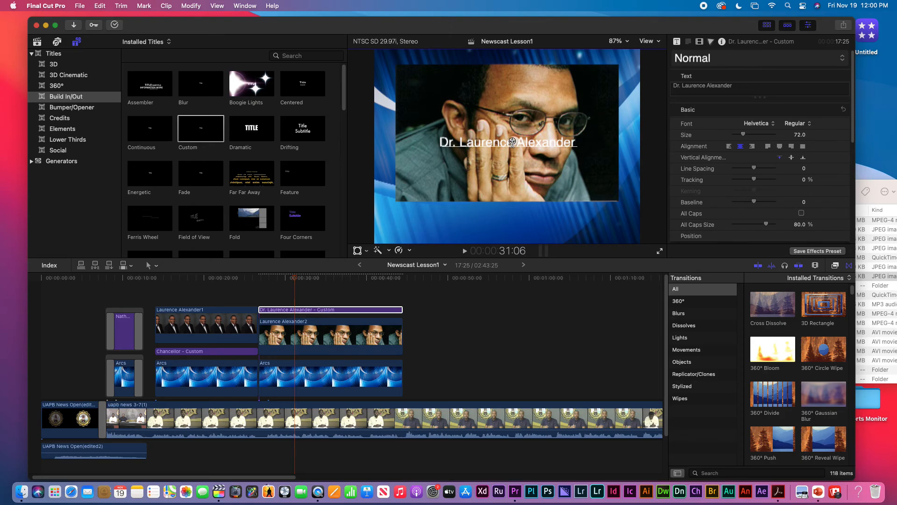
Move the doctor's title to Position Y -189.7 and scale it to 139%
left_click(430, 301)
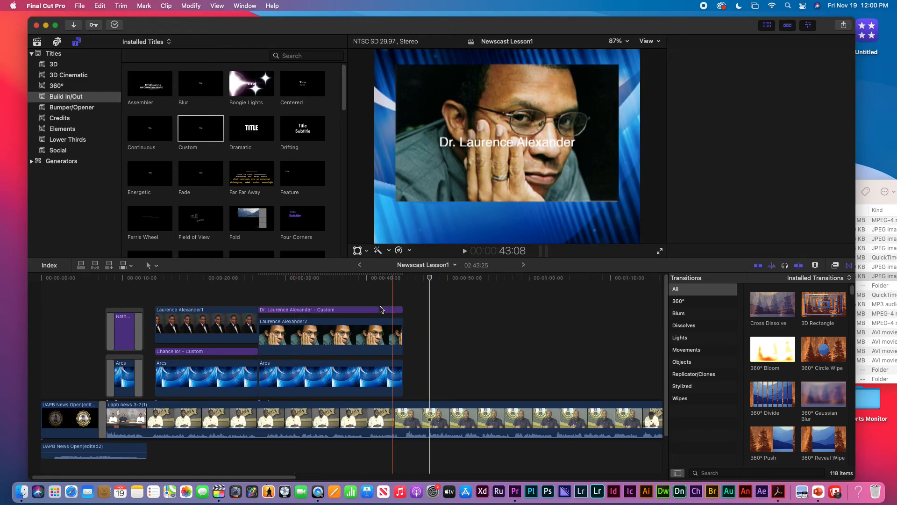
left_click(381, 309)
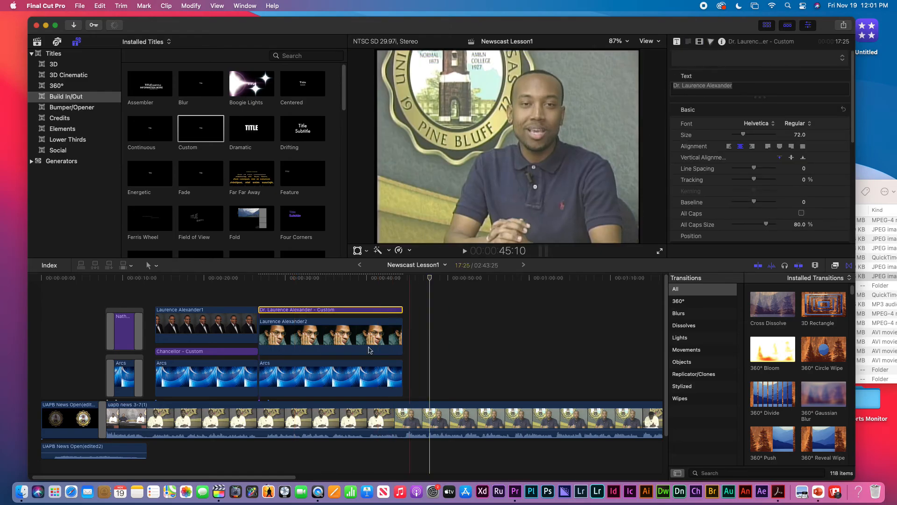
left_click(338, 291)
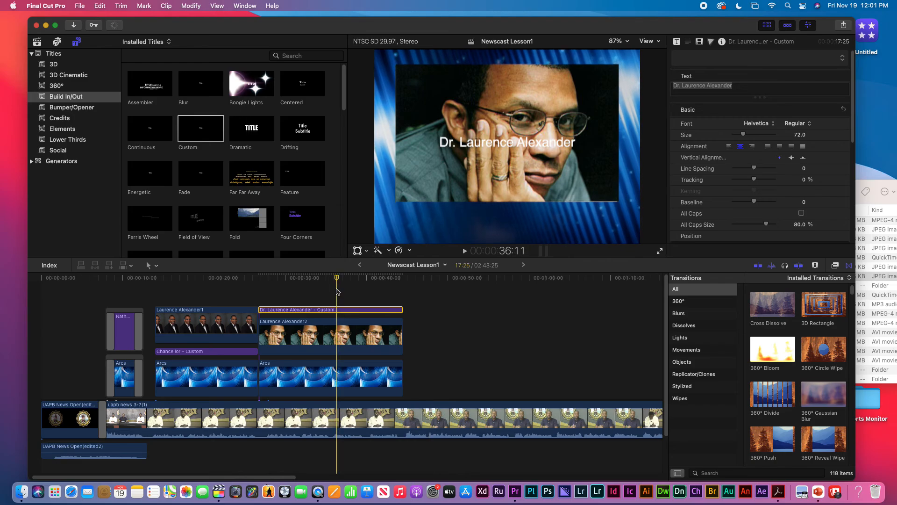
left_click(699, 42)
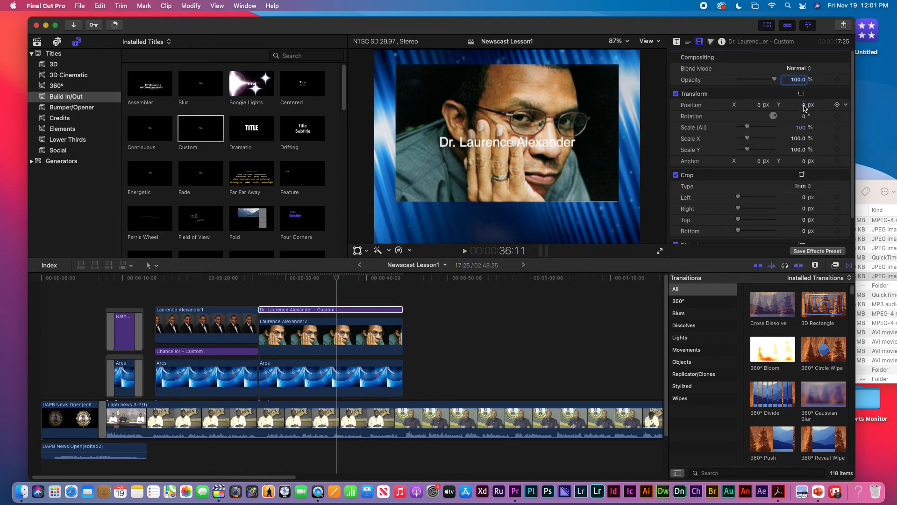
left_click_drag(805, 108, 804, 196)
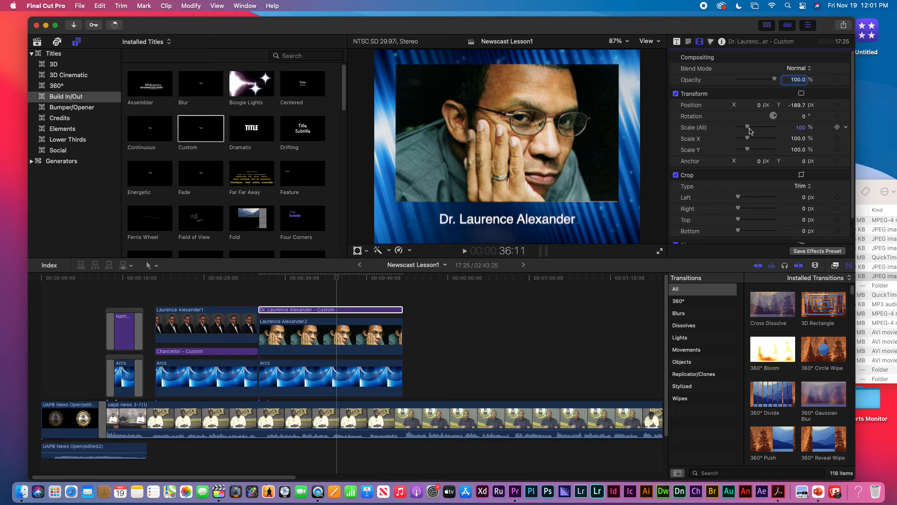
left_click_drag(748, 127, 750, 127)
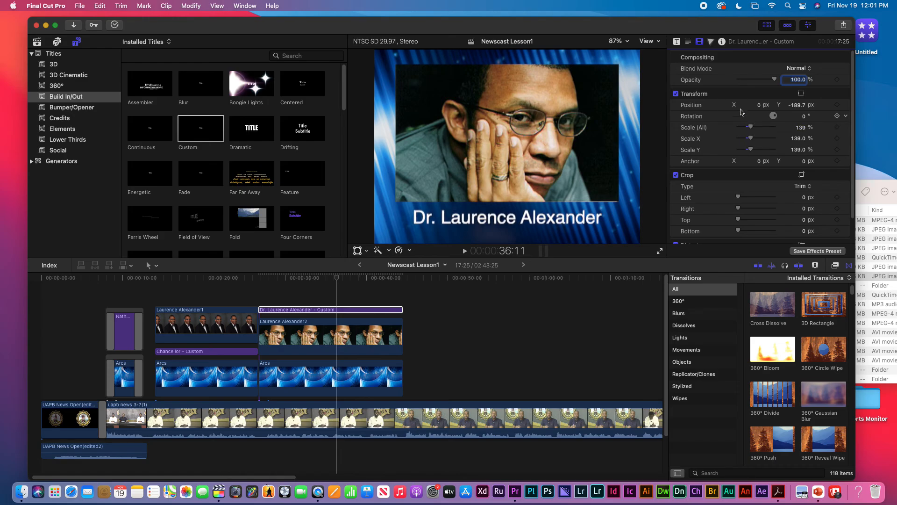
Increase the title's text size to 82
left_click(677, 42)
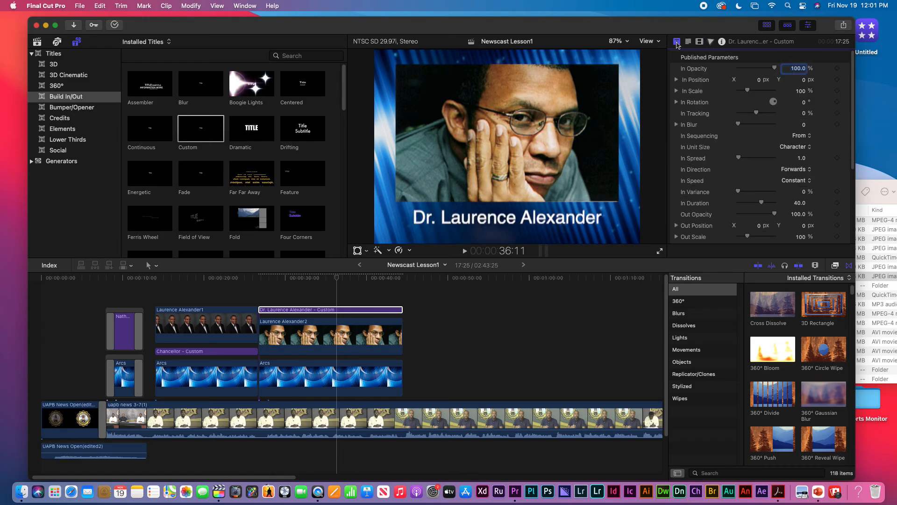
left_click(688, 42)
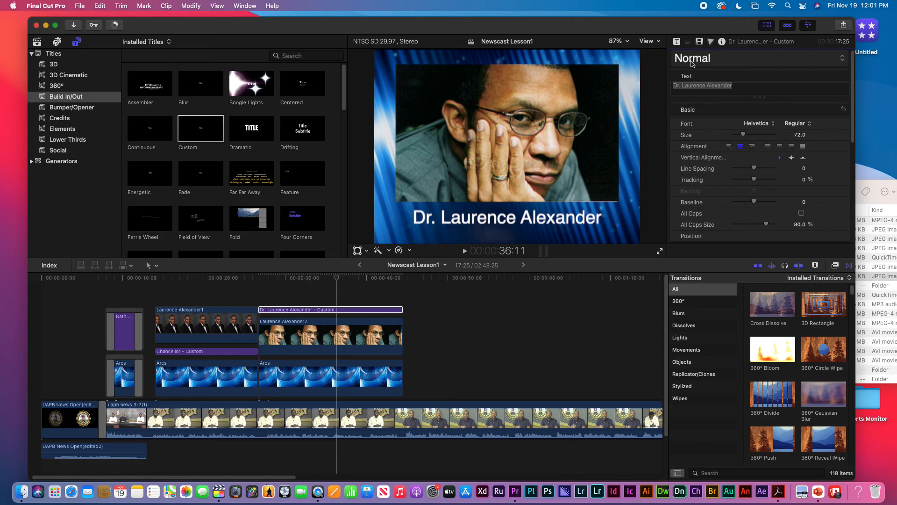
left_click_drag(744, 135, 745, 136)
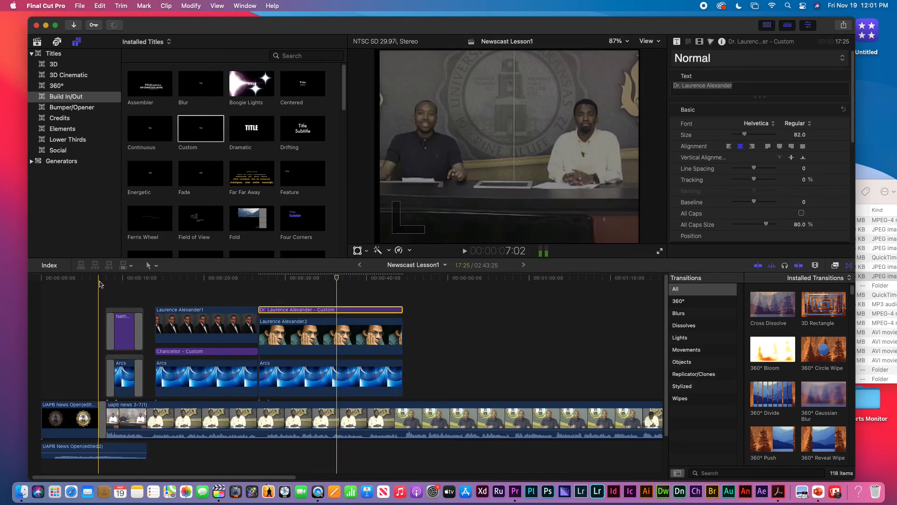
Play the newscast from the start through the second portrait and its title, then stop
left_click(46, 280)
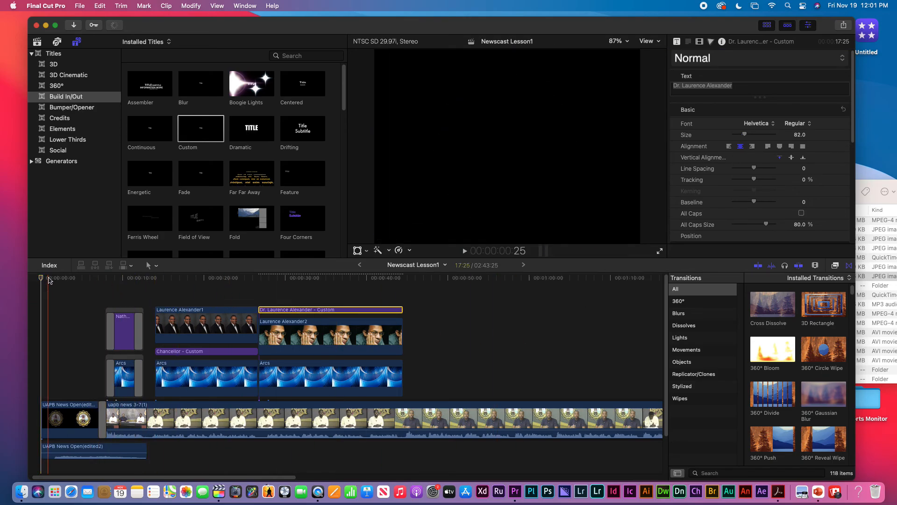
key("space")
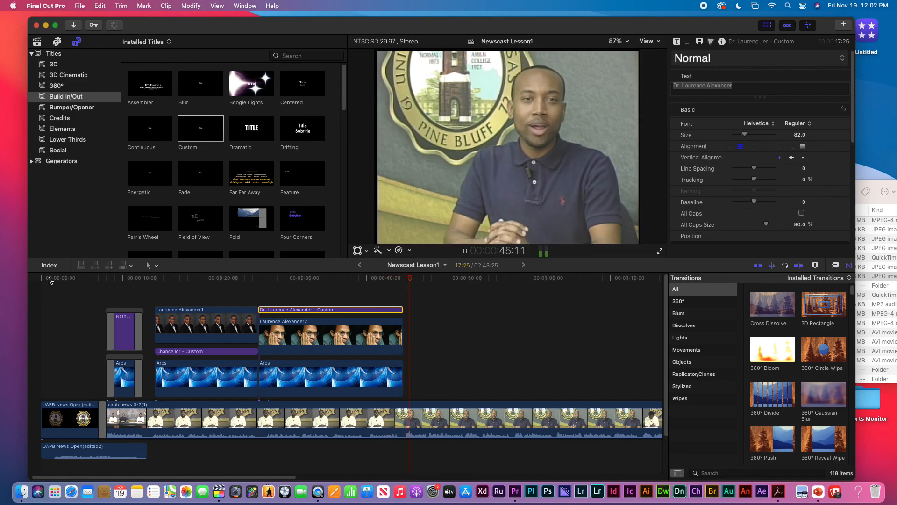
key("space")
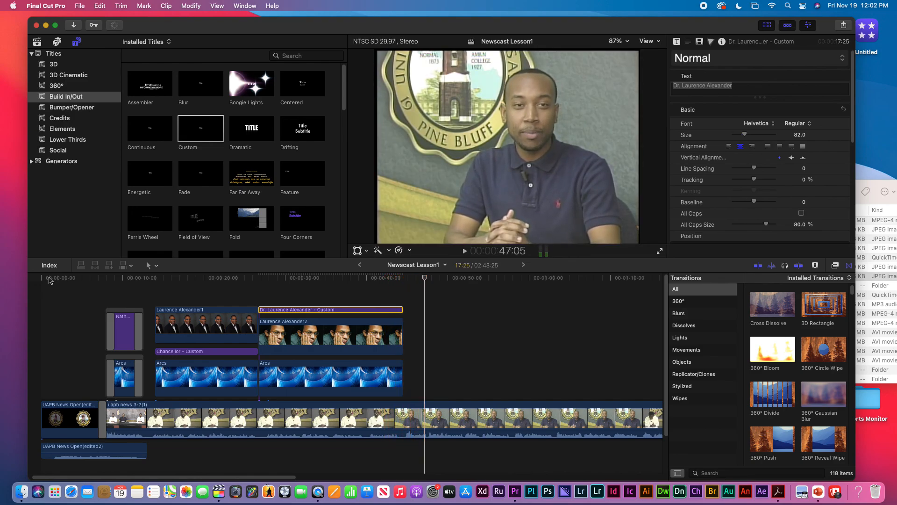